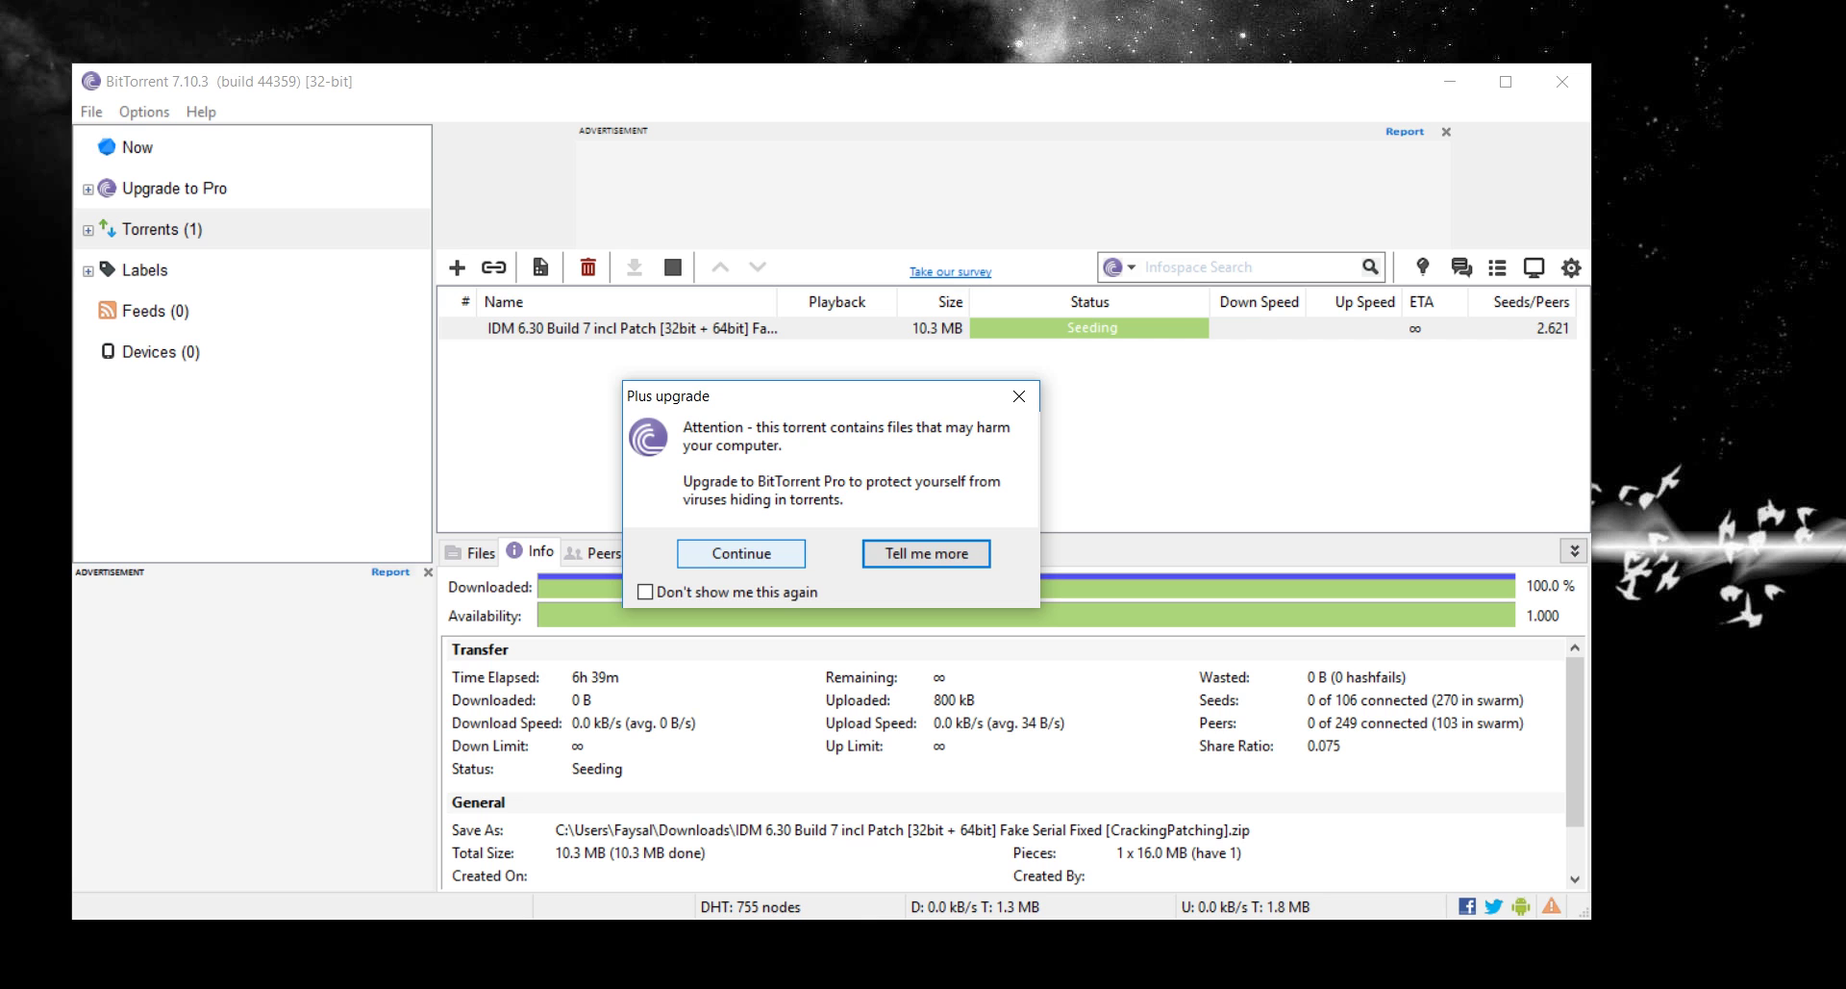
Switch to the Tutorial folder in File Explorer and look at the IDM 6.30 Build 7 archive.
{"action": "left_click", "coordinate": [981, 987]}
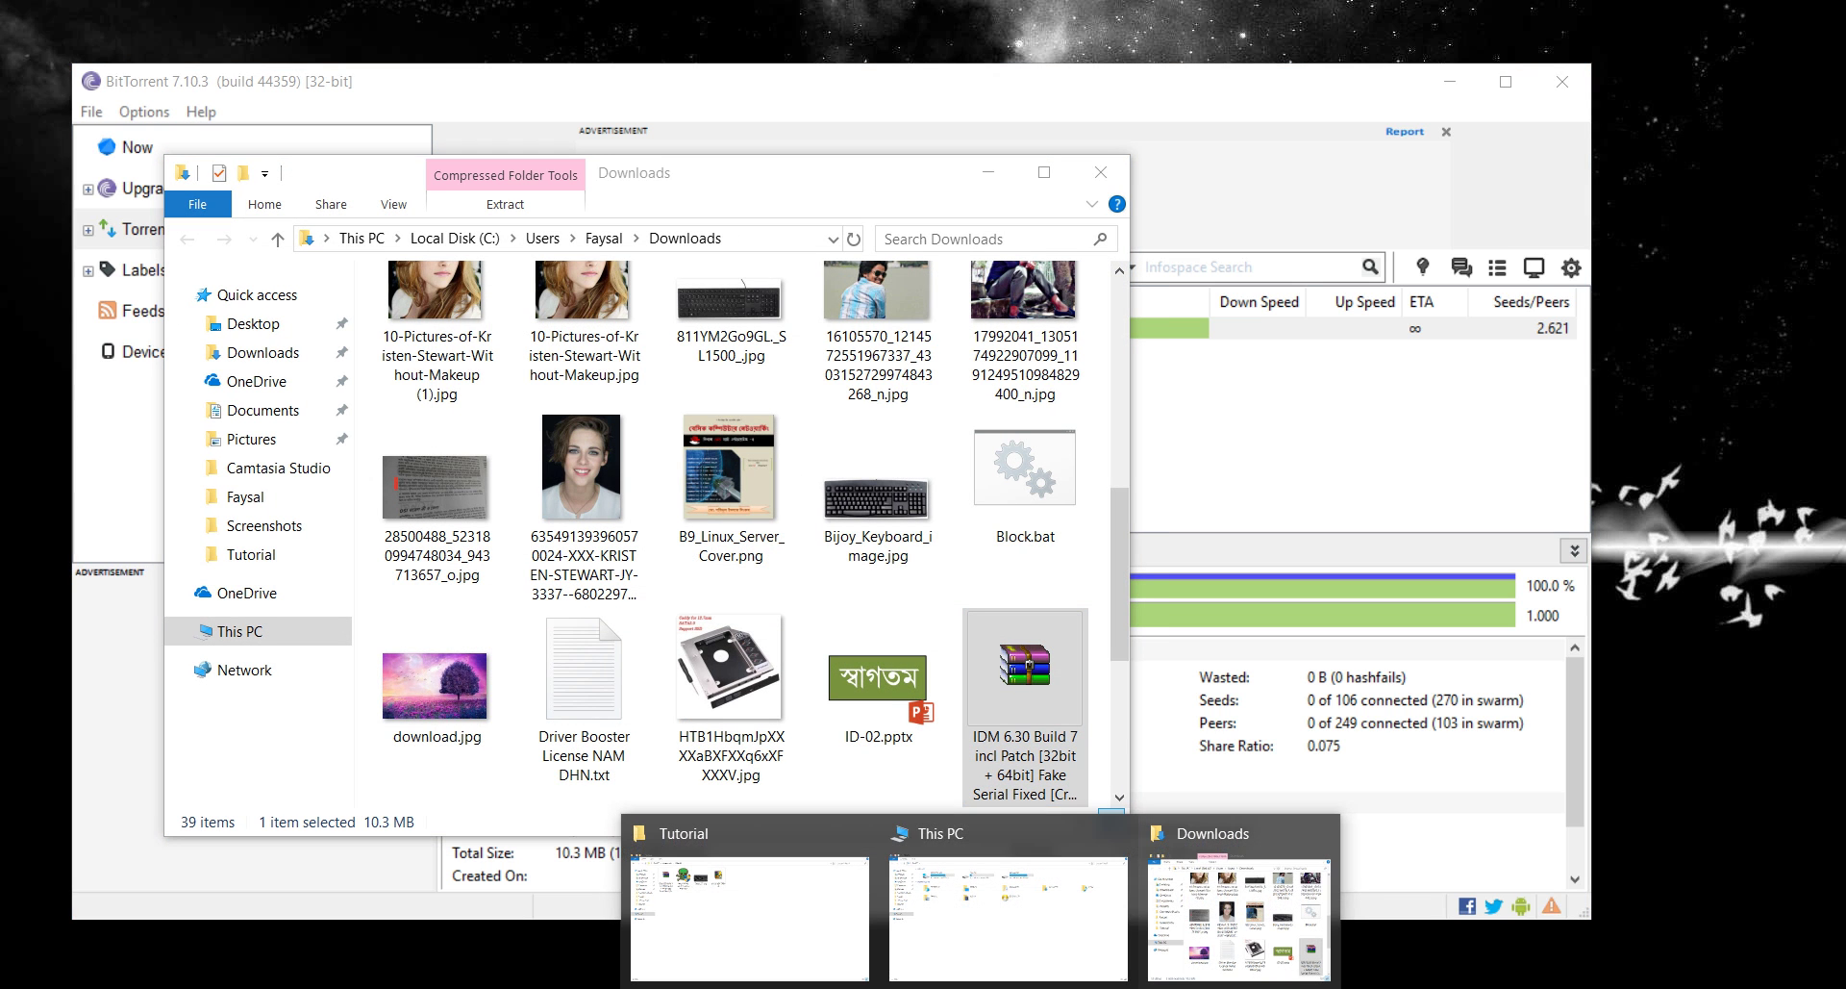
{"action": "left_click", "coordinate": [750, 914]}
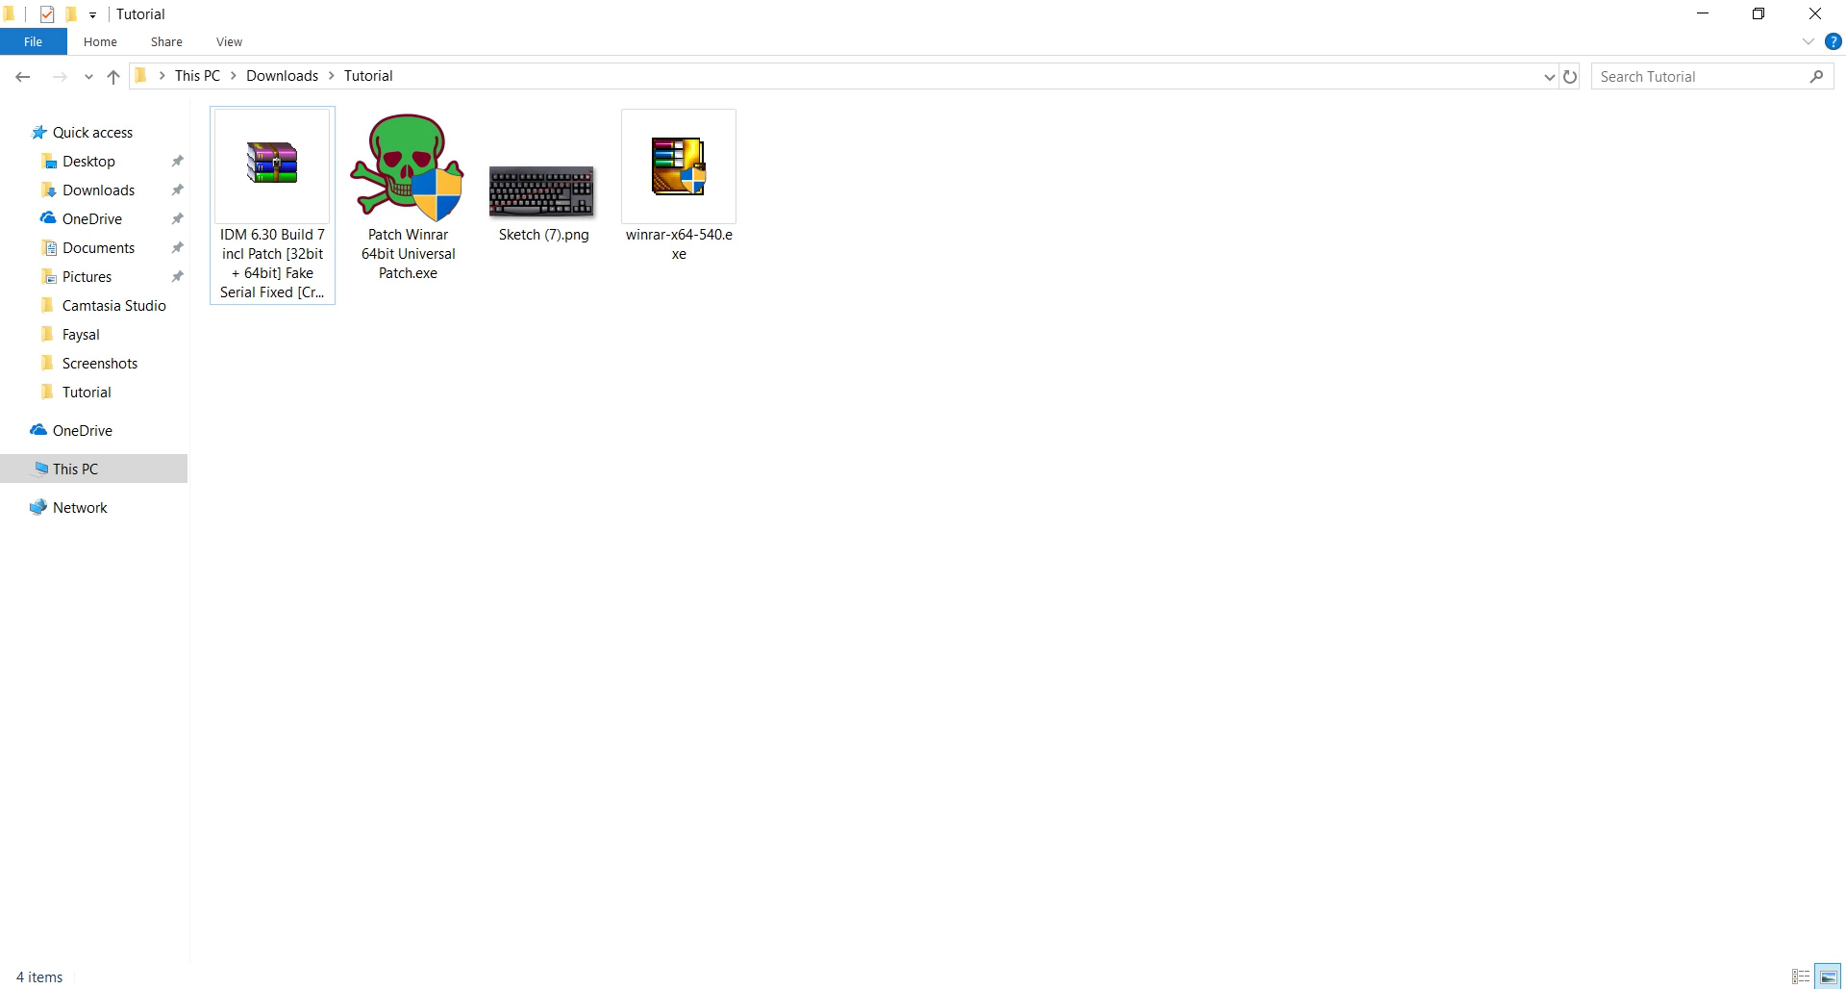
{"action": "left_click", "coordinate": [272, 192]}
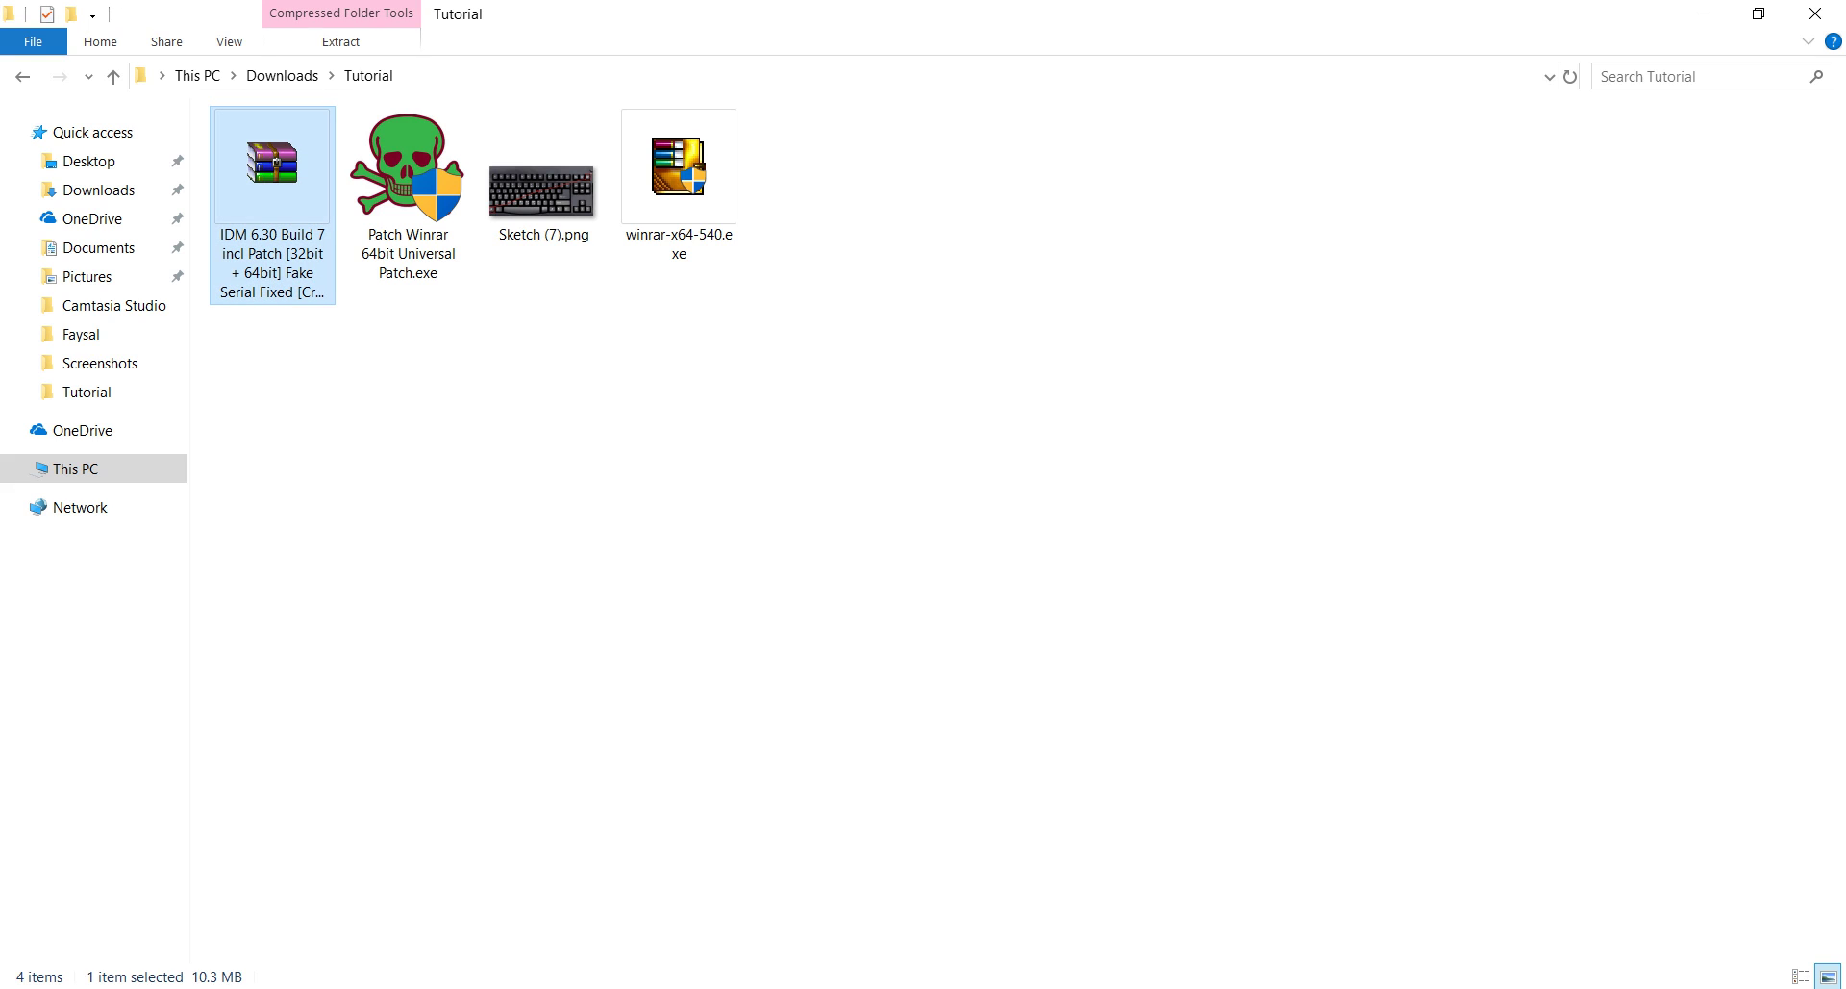
{"action": "left_click", "coordinate": [385, 414]}
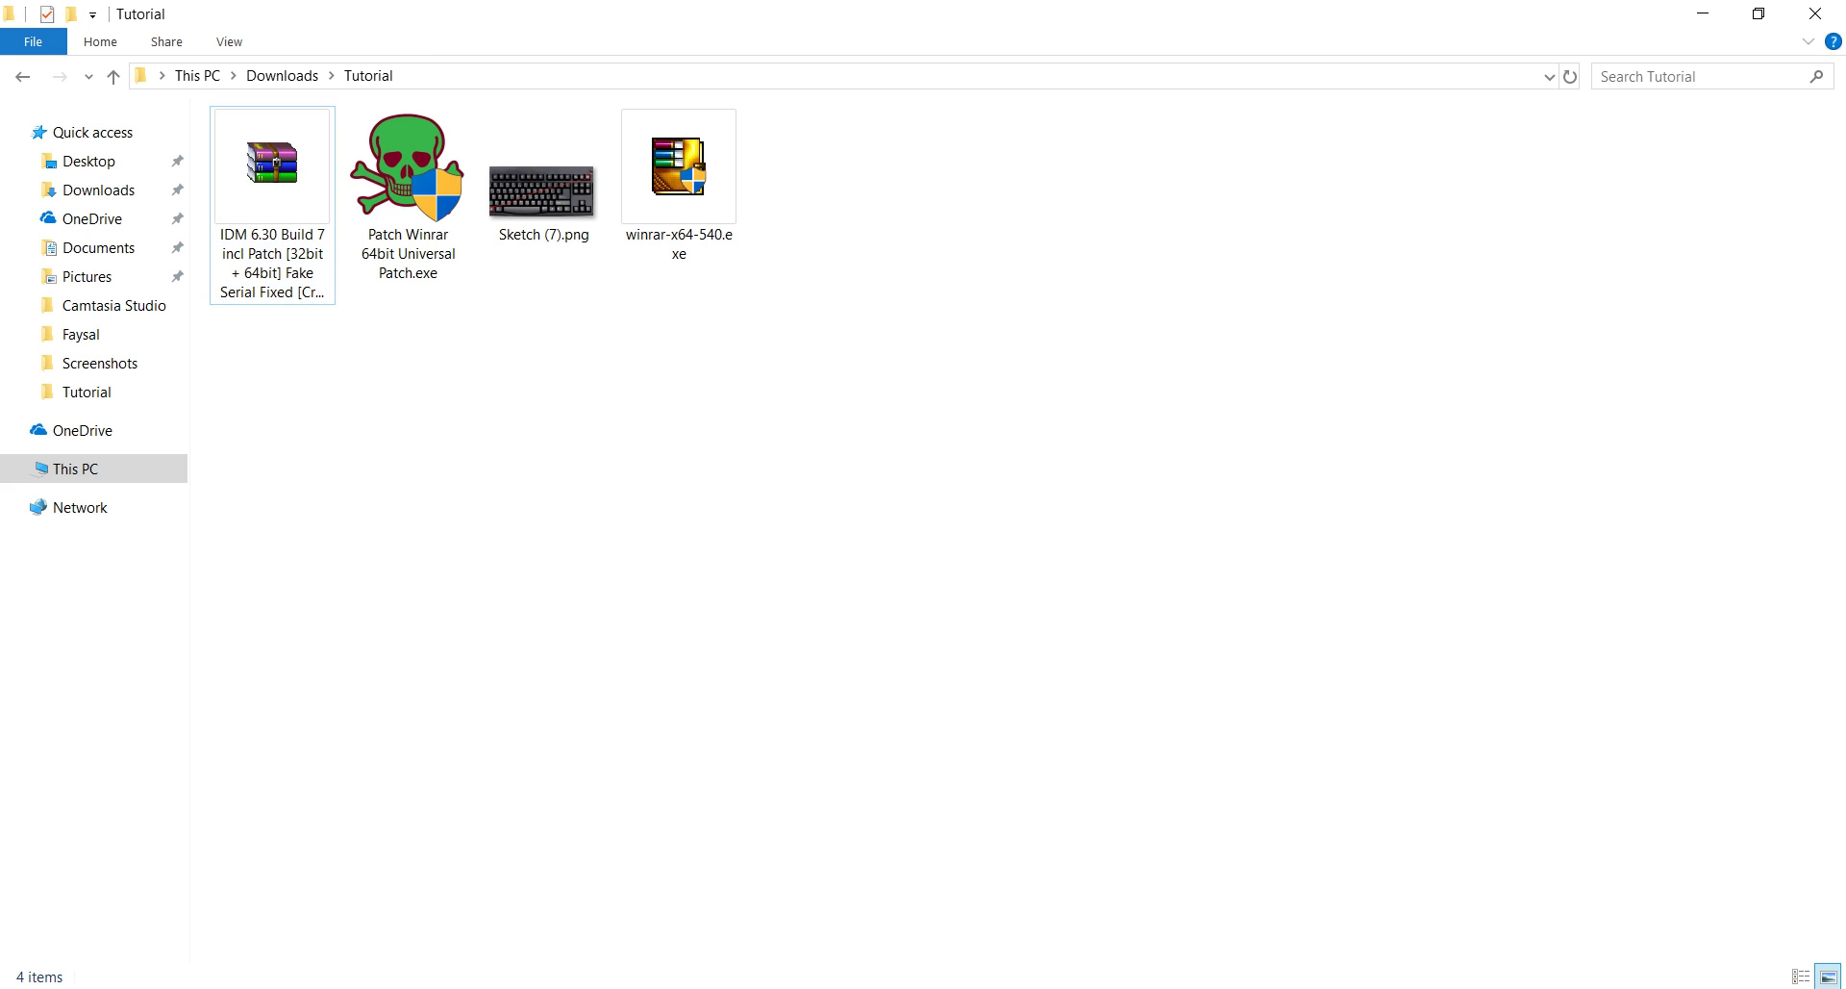
{"action": "left_click", "coordinate": [272, 192]}
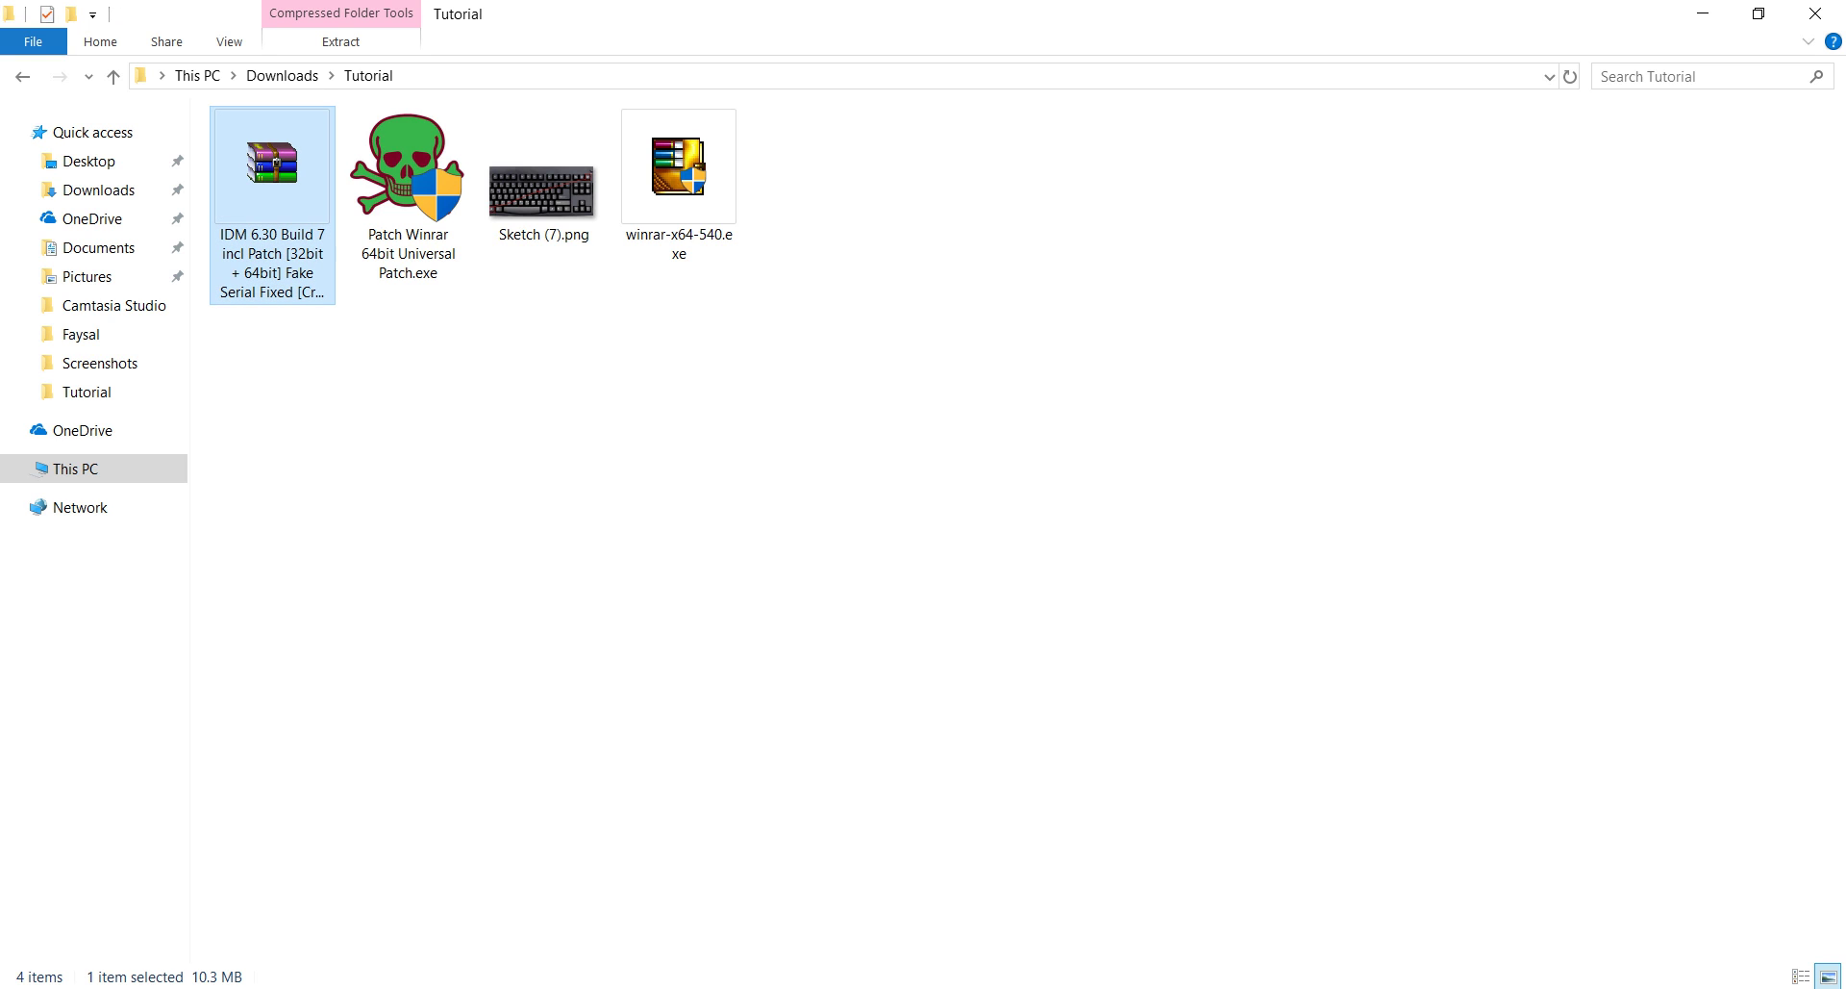
{"action": "key", "text": "F2"}
{"action": "left_click", "coordinate": [385, 414]}
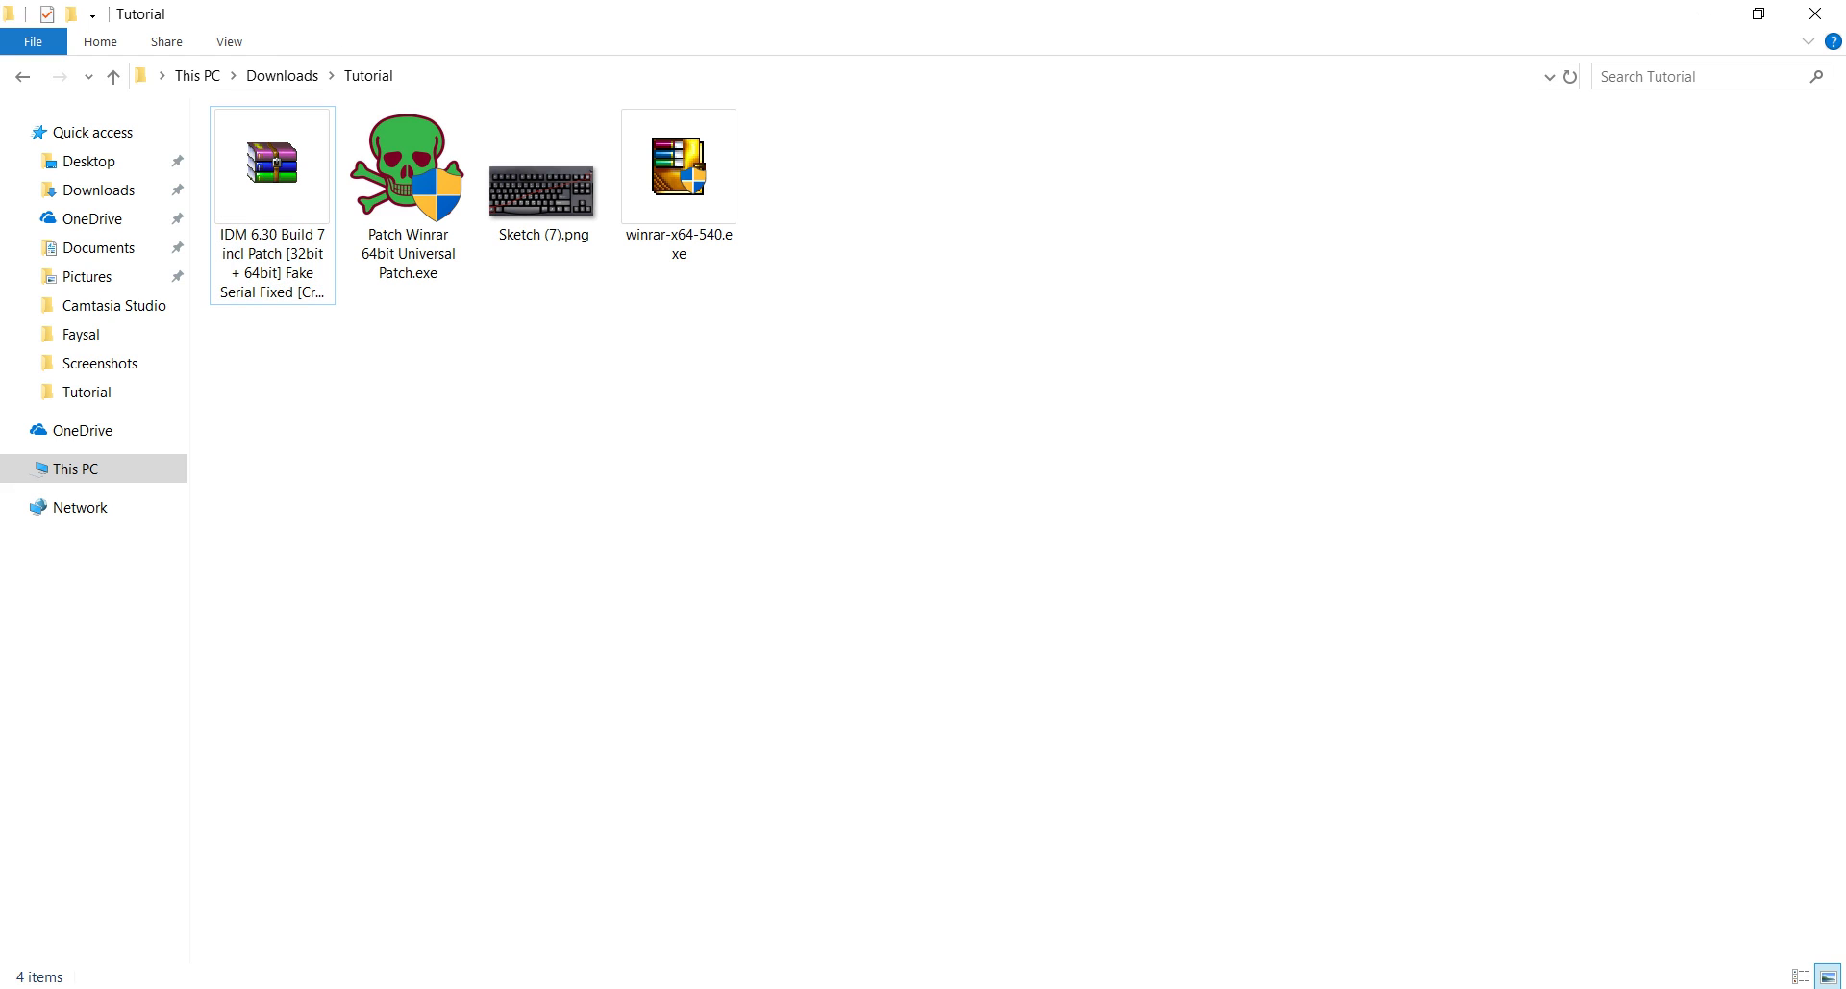
{"action": "left_click", "coordinate": [272, 193]}
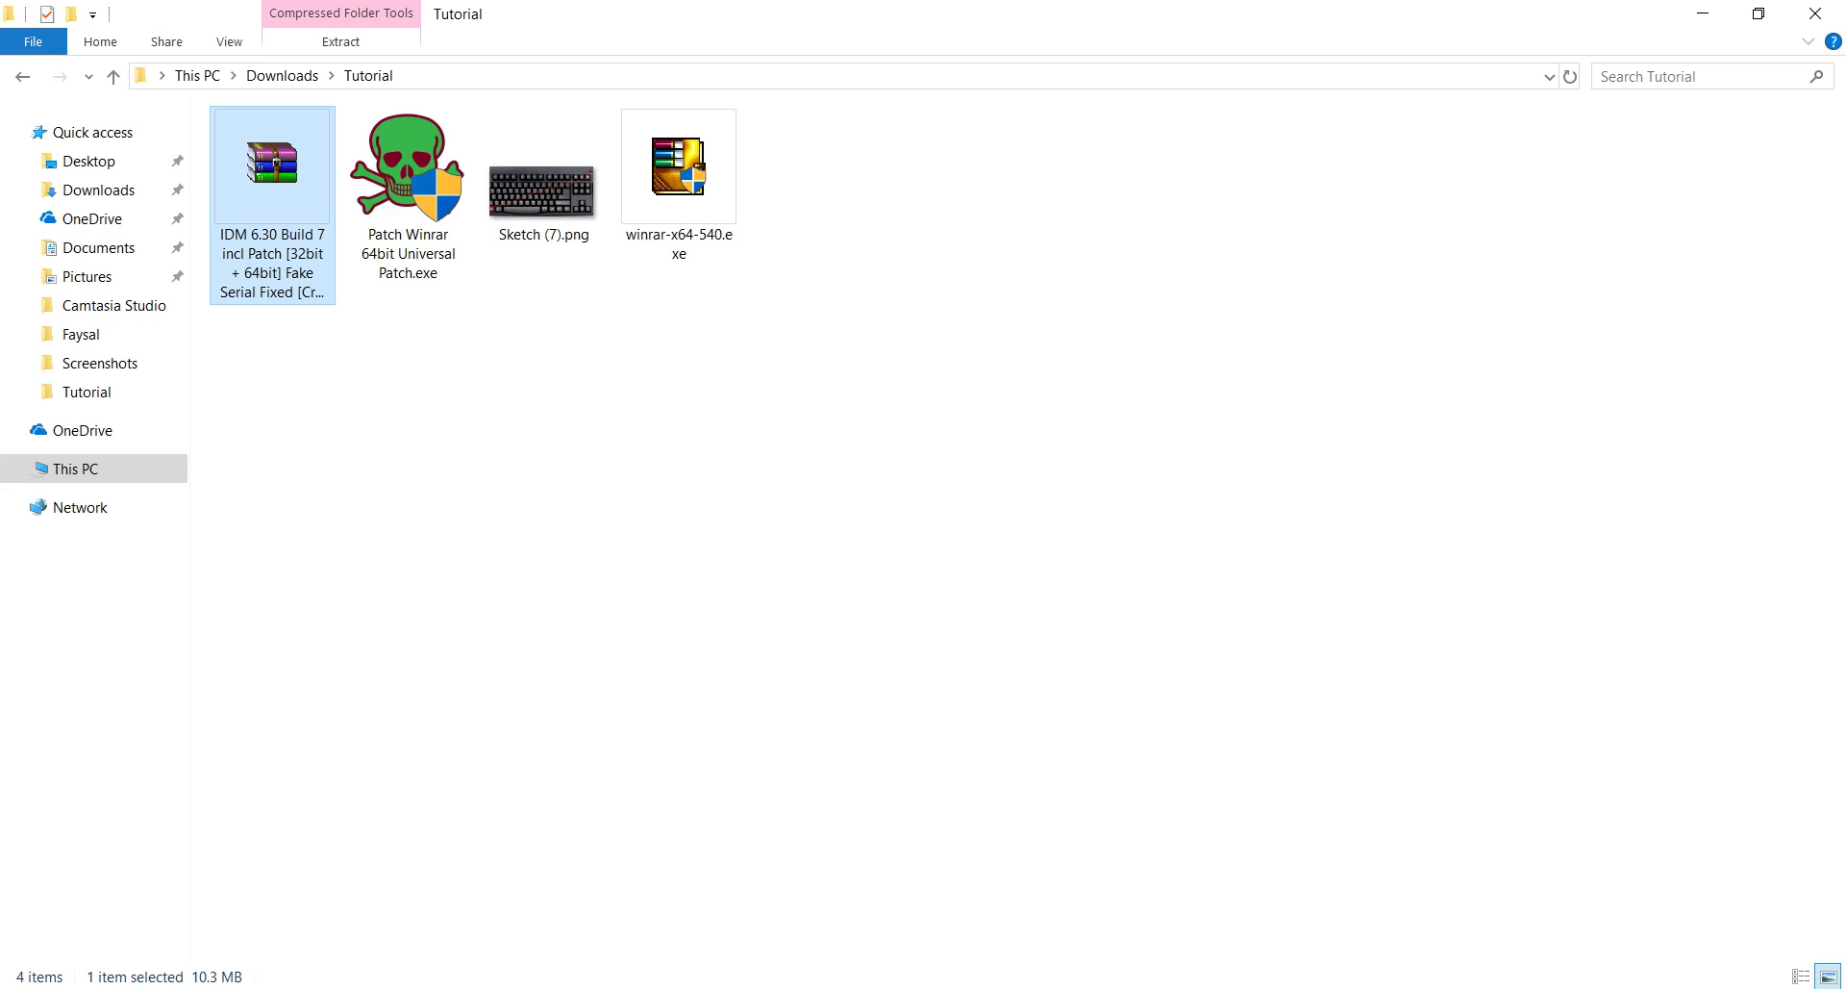
{"action": "key", "text": "Escape"}
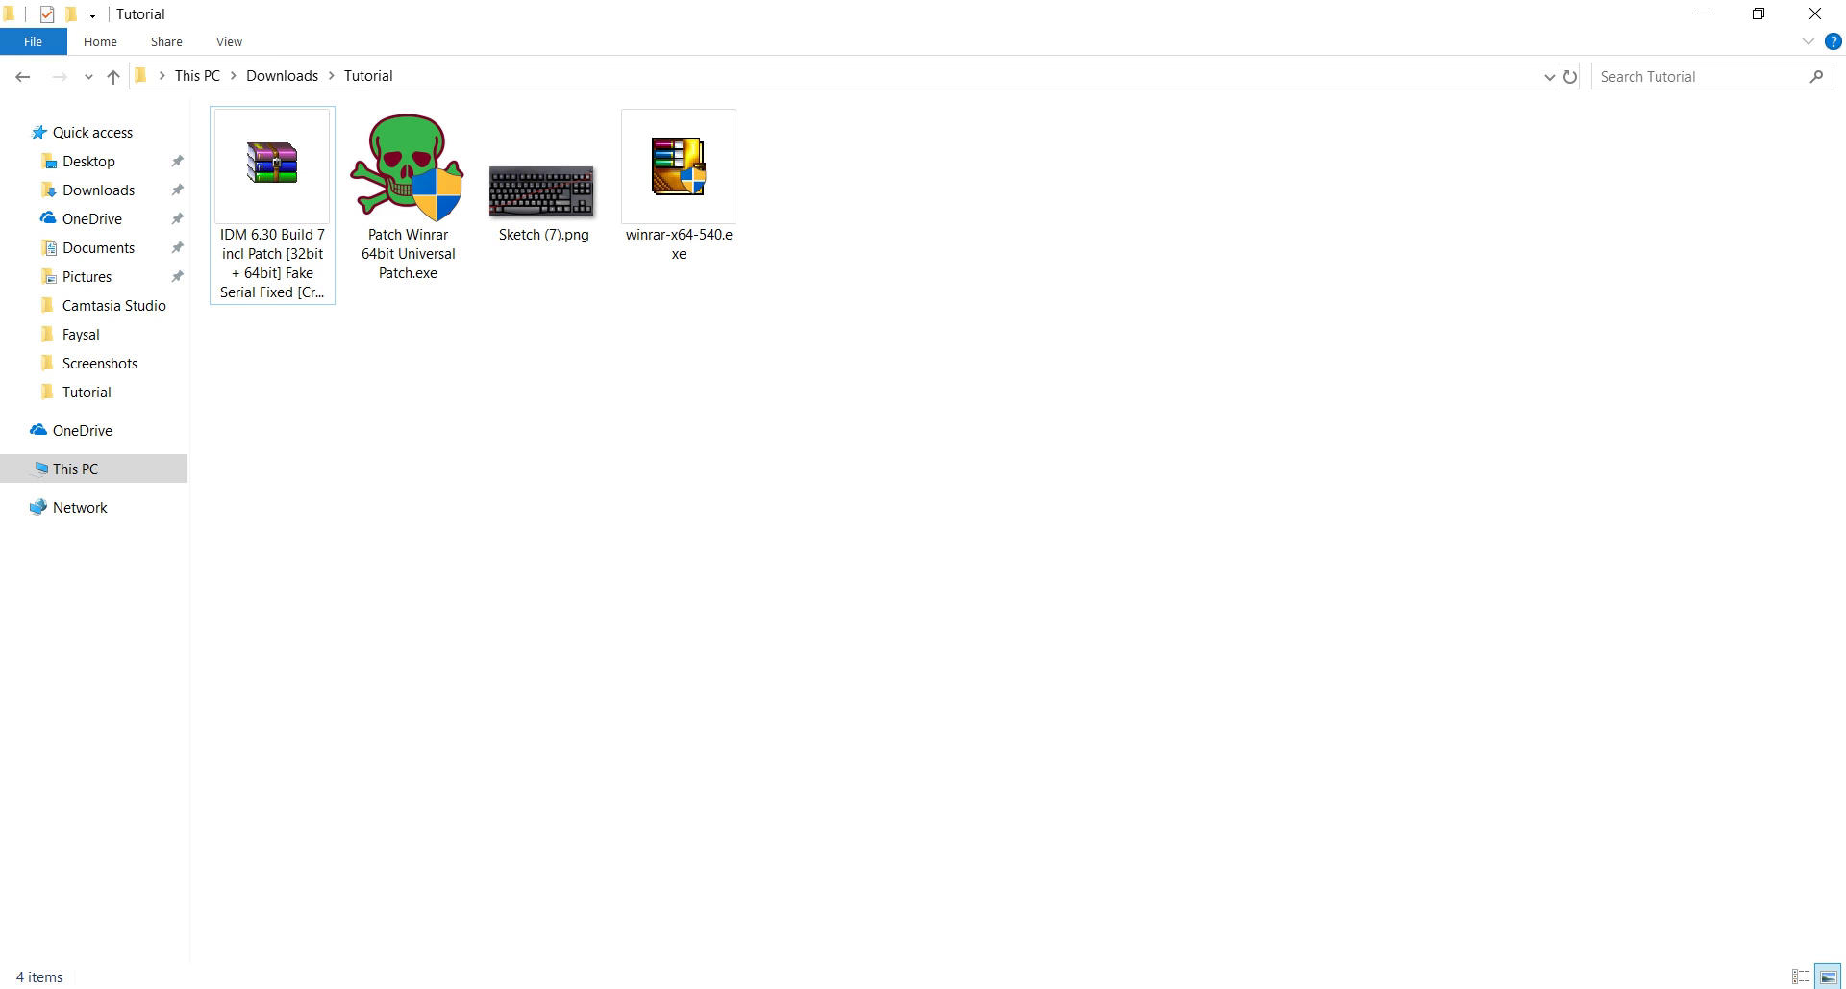
Switch to the Word document and view the heading and keyboard picture marking the Windows and Pause Break keys.
{"action": "mouse_move", "coordinate": [921, 987]}
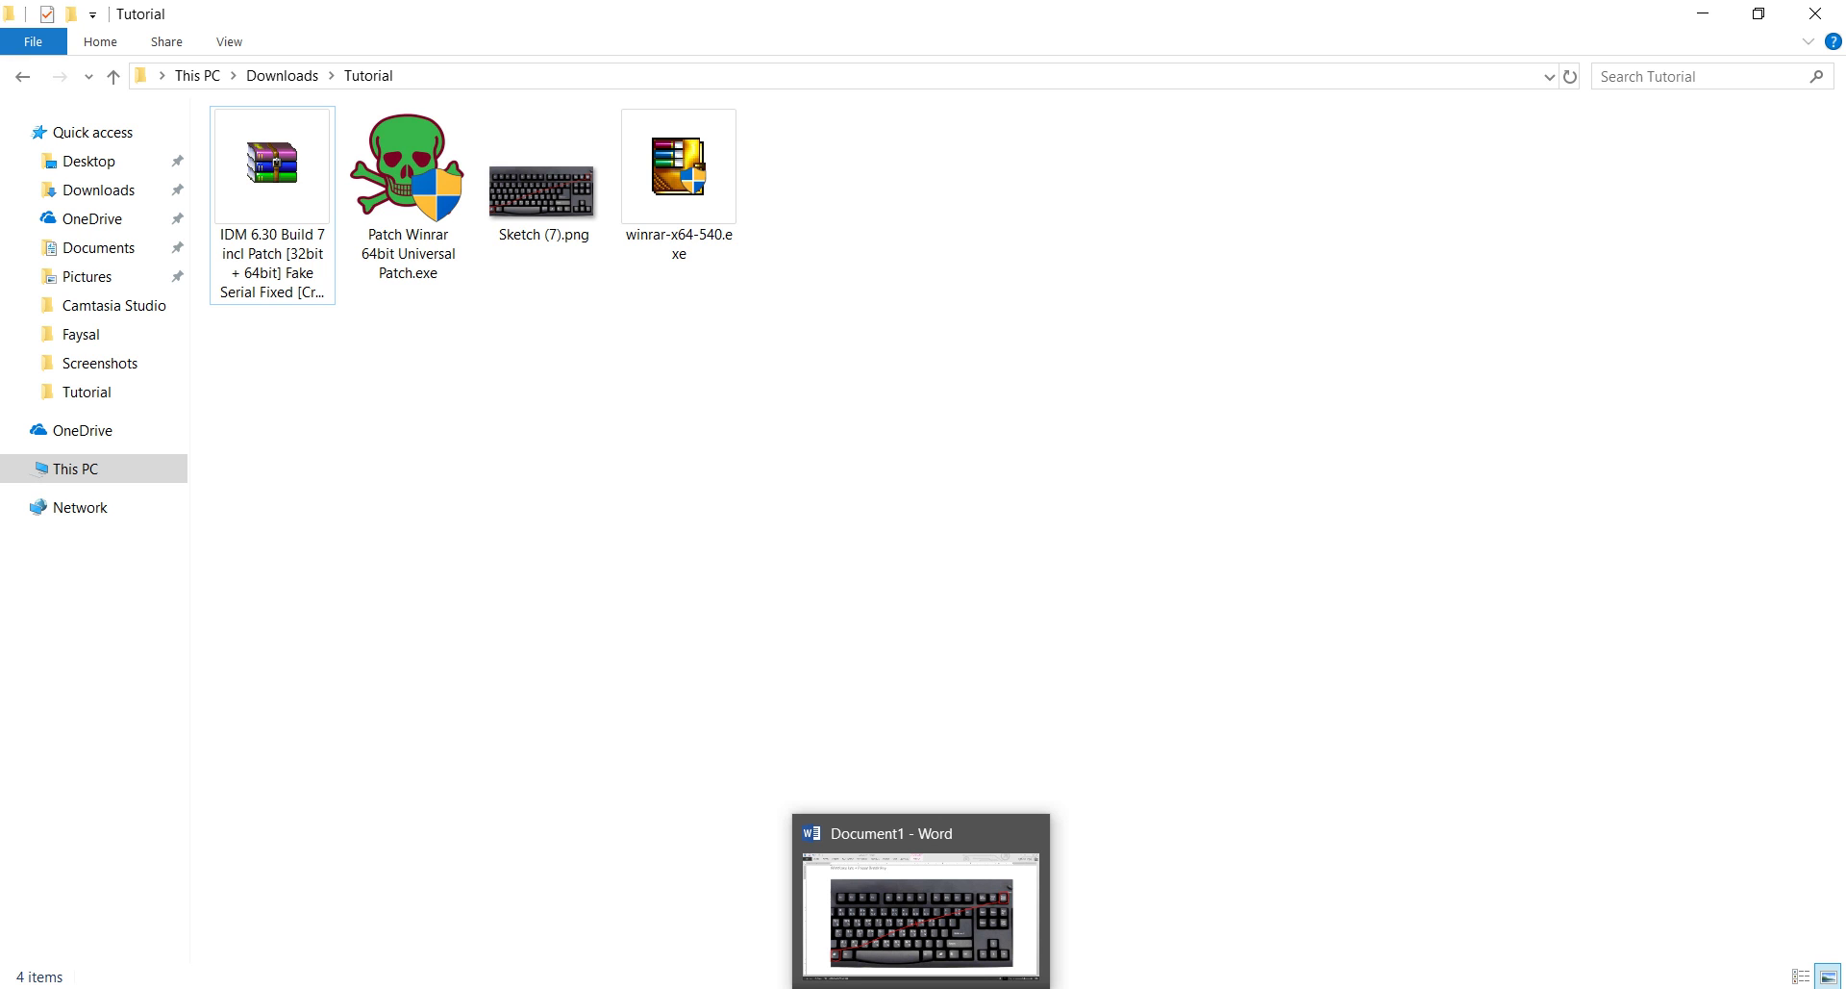
{"action": "left_click", "coordinate": [921, 986]}
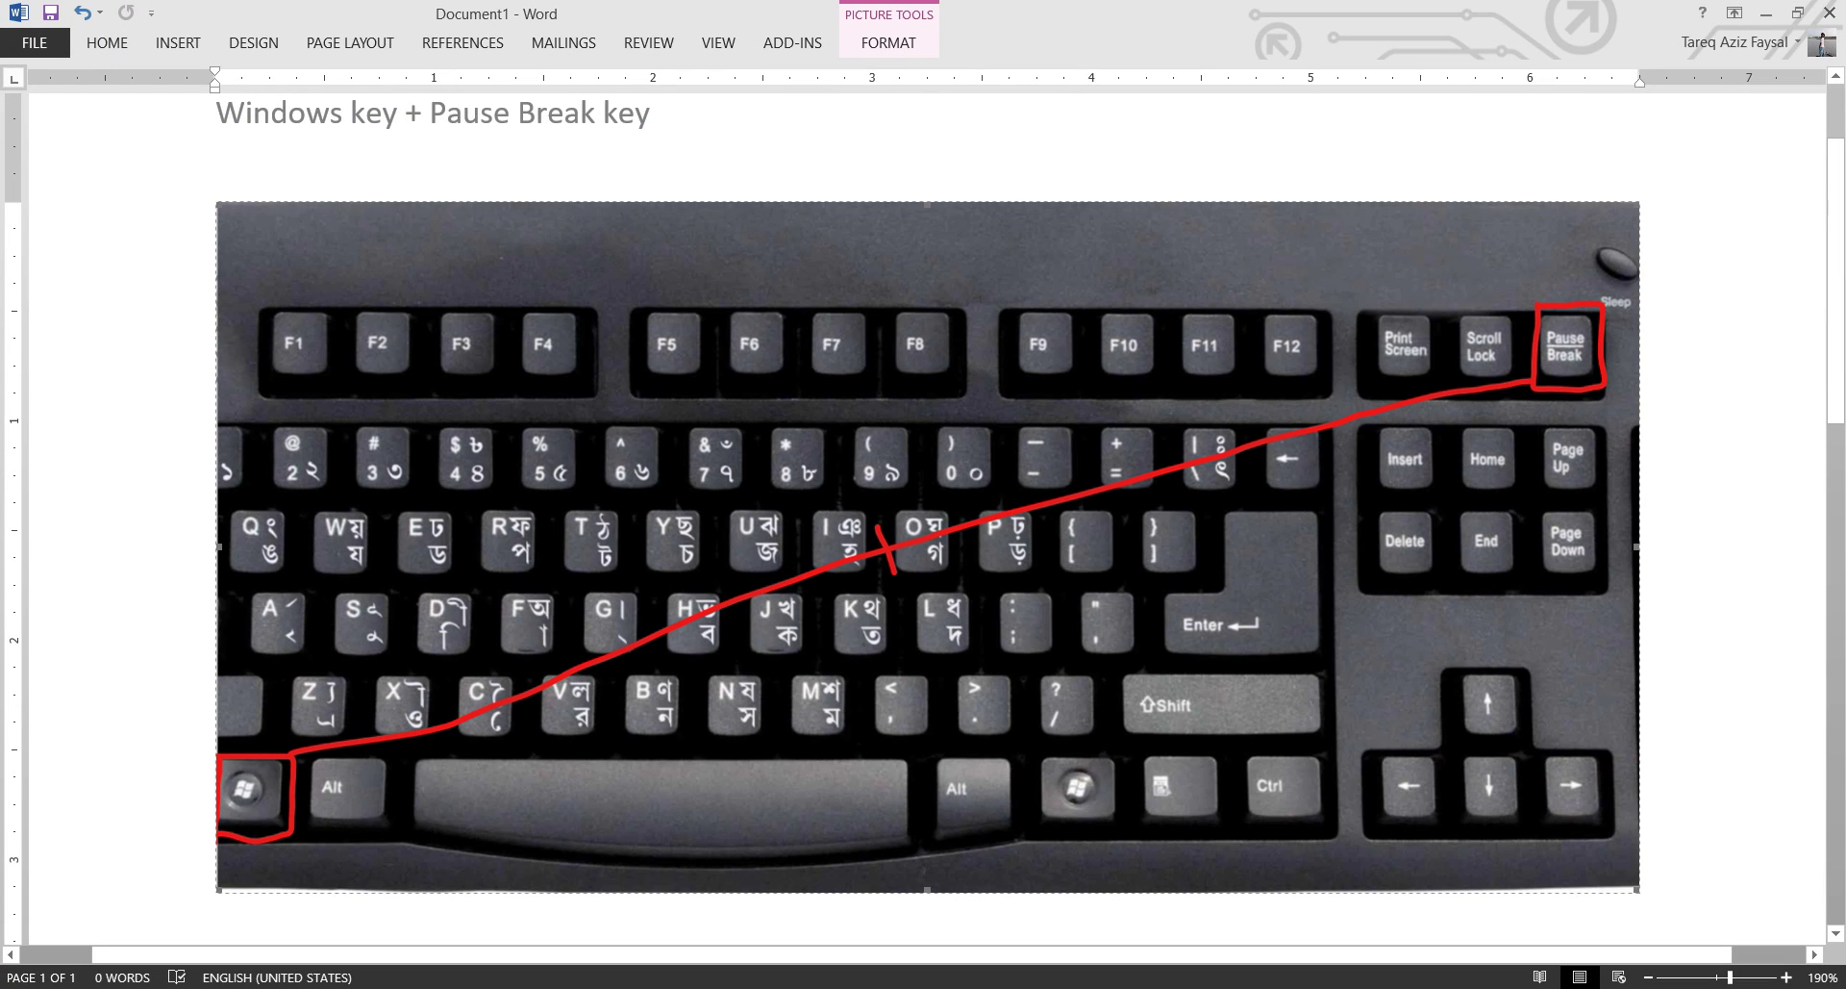
{"action": "scroll", "coordinate": [927, 539], "scroll_direction": "up", "scroll_amount": 2}
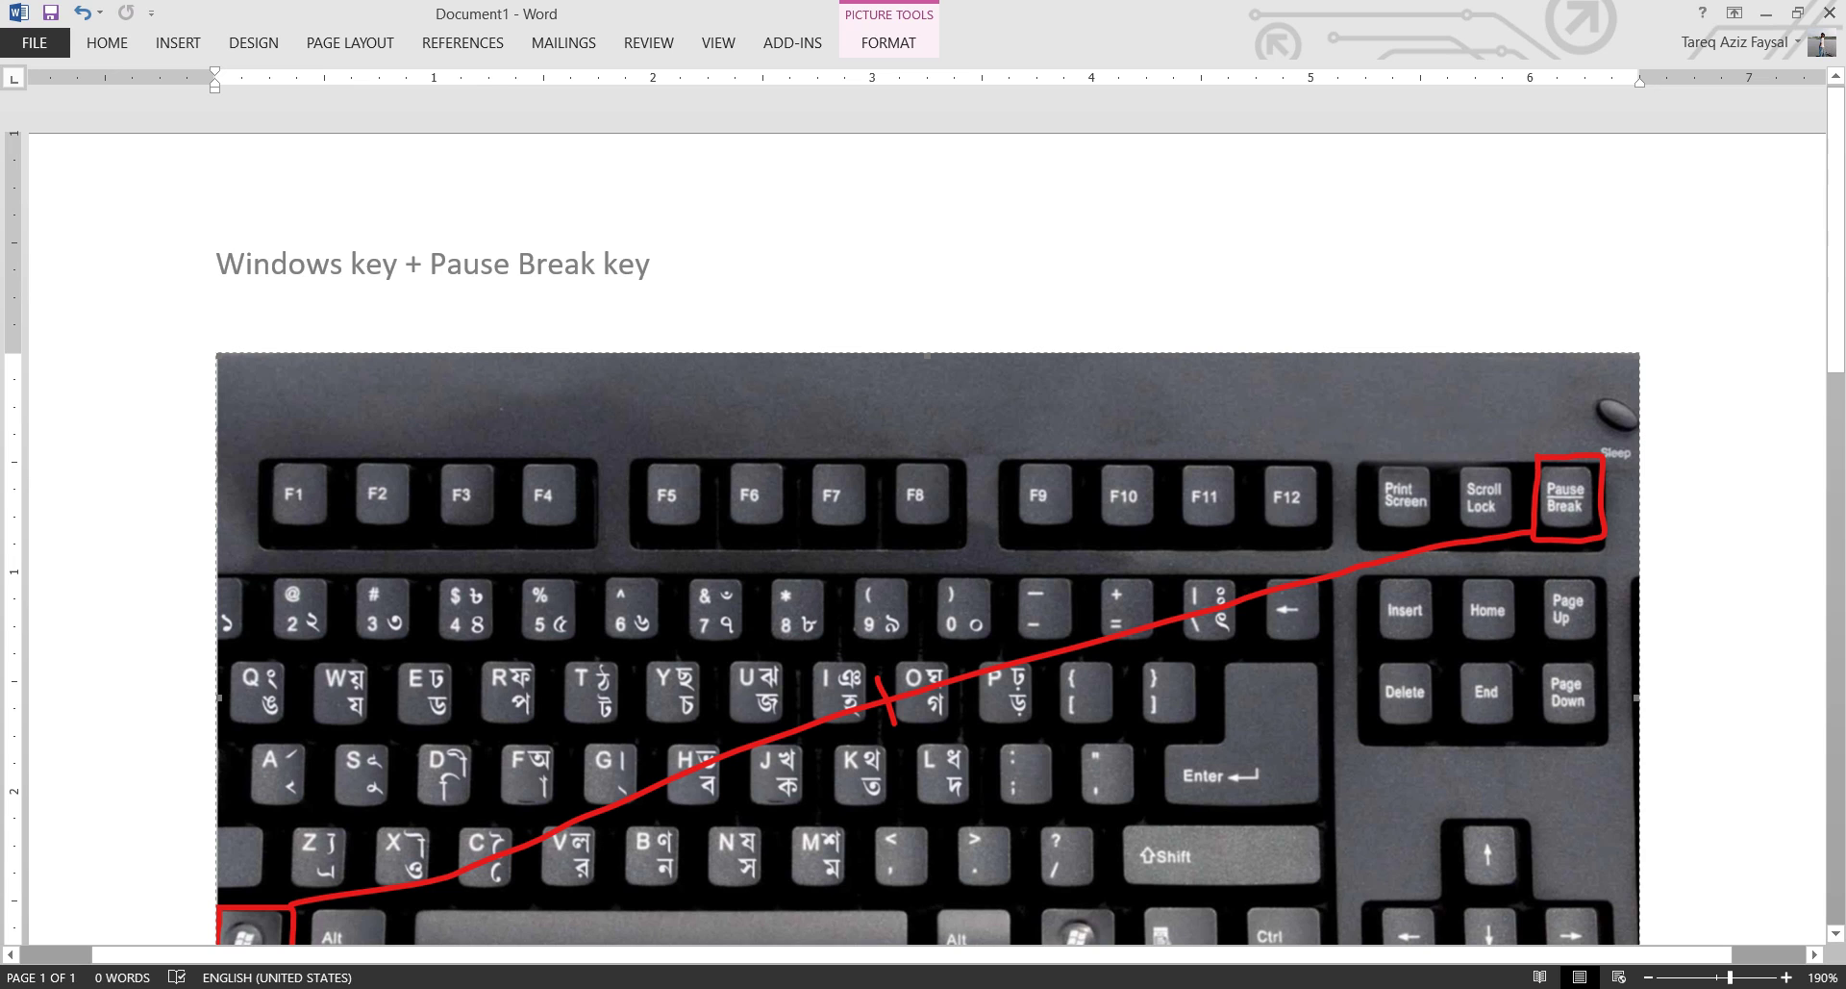
{"action": "scroll", "coordinate": [927, 538], "scroll_direction": "down", "scroll_amount": 1}
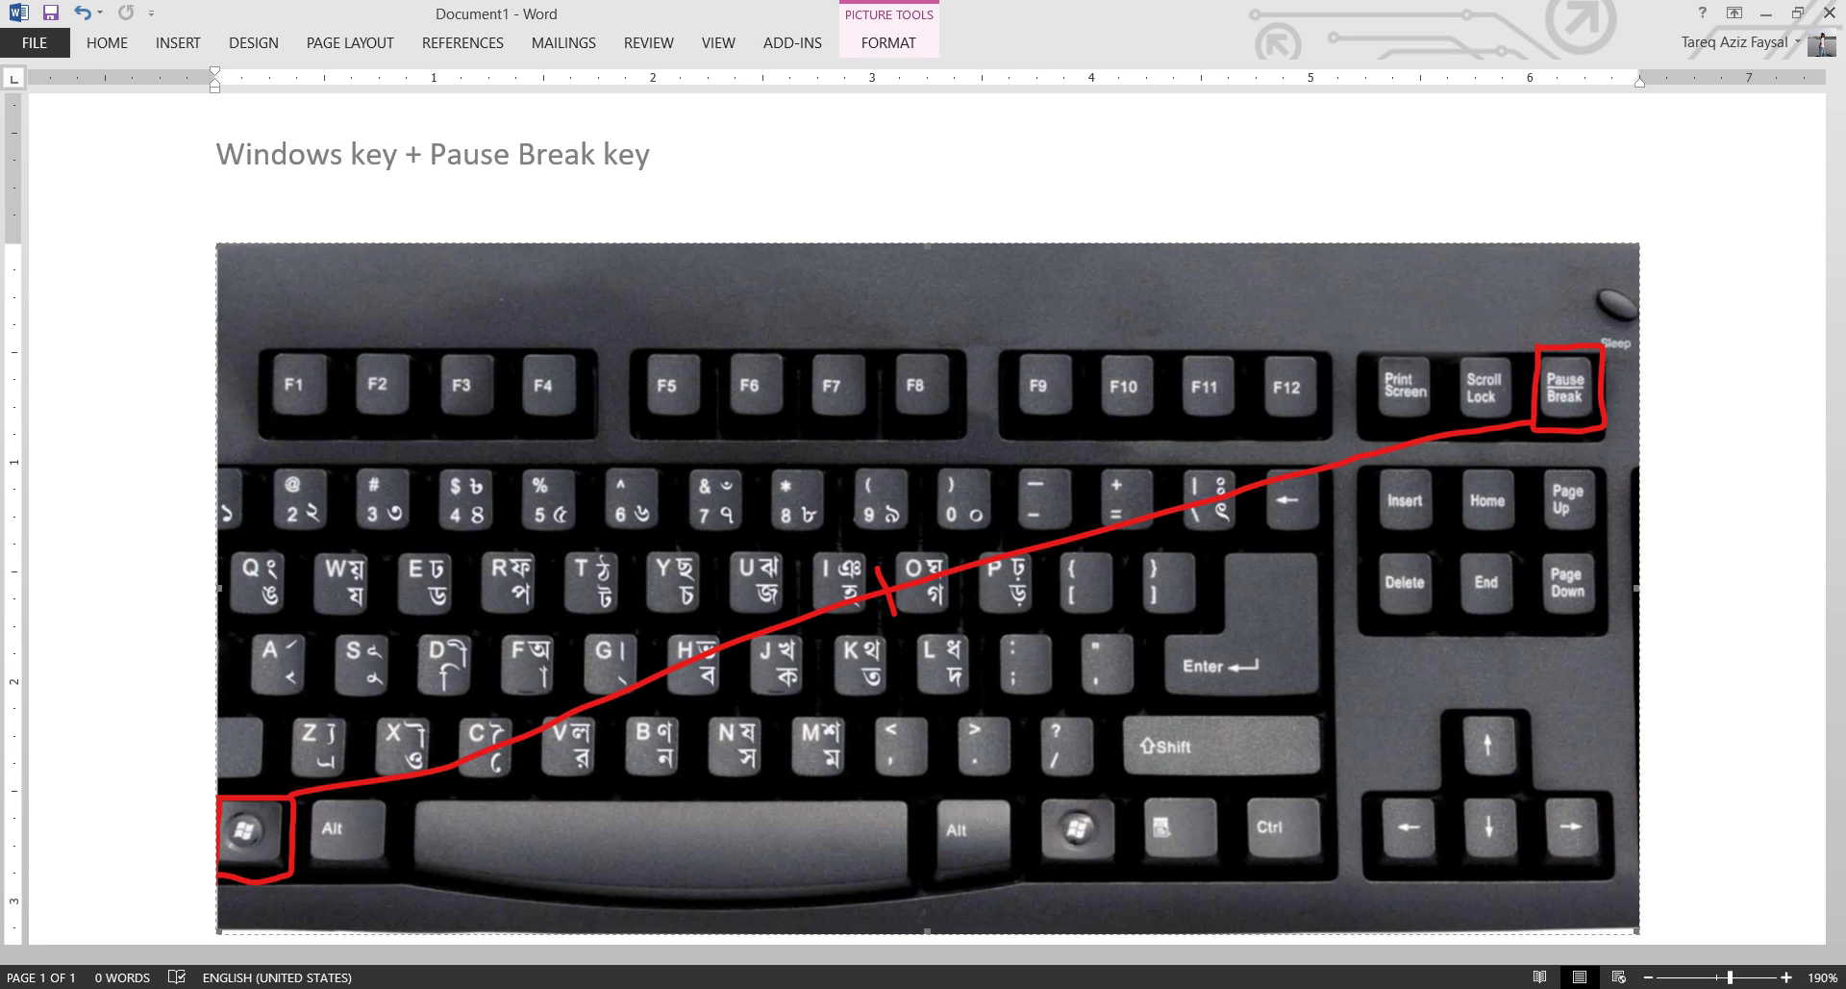
Open the Windows System information window to check the system type, and minimise the Word document.
{"action": "key", "text": "super+Pause"}
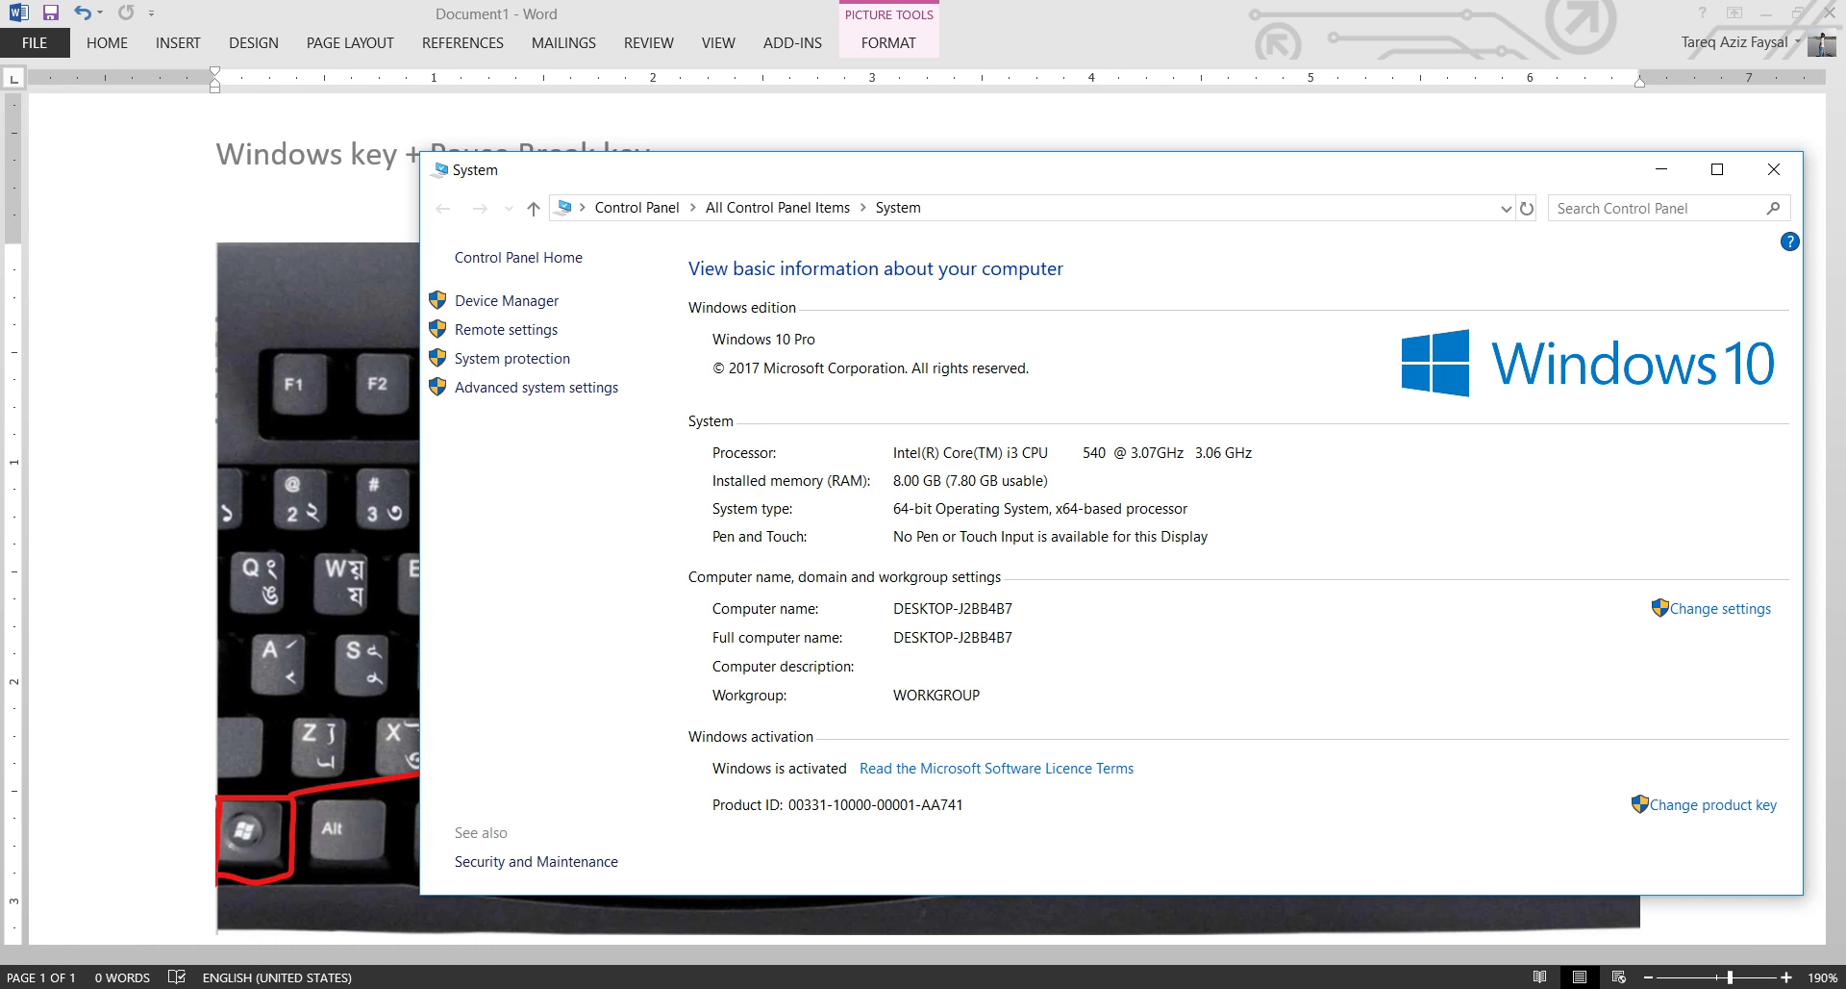
{"action": "left_click", "coordinate": [1717, 169]}
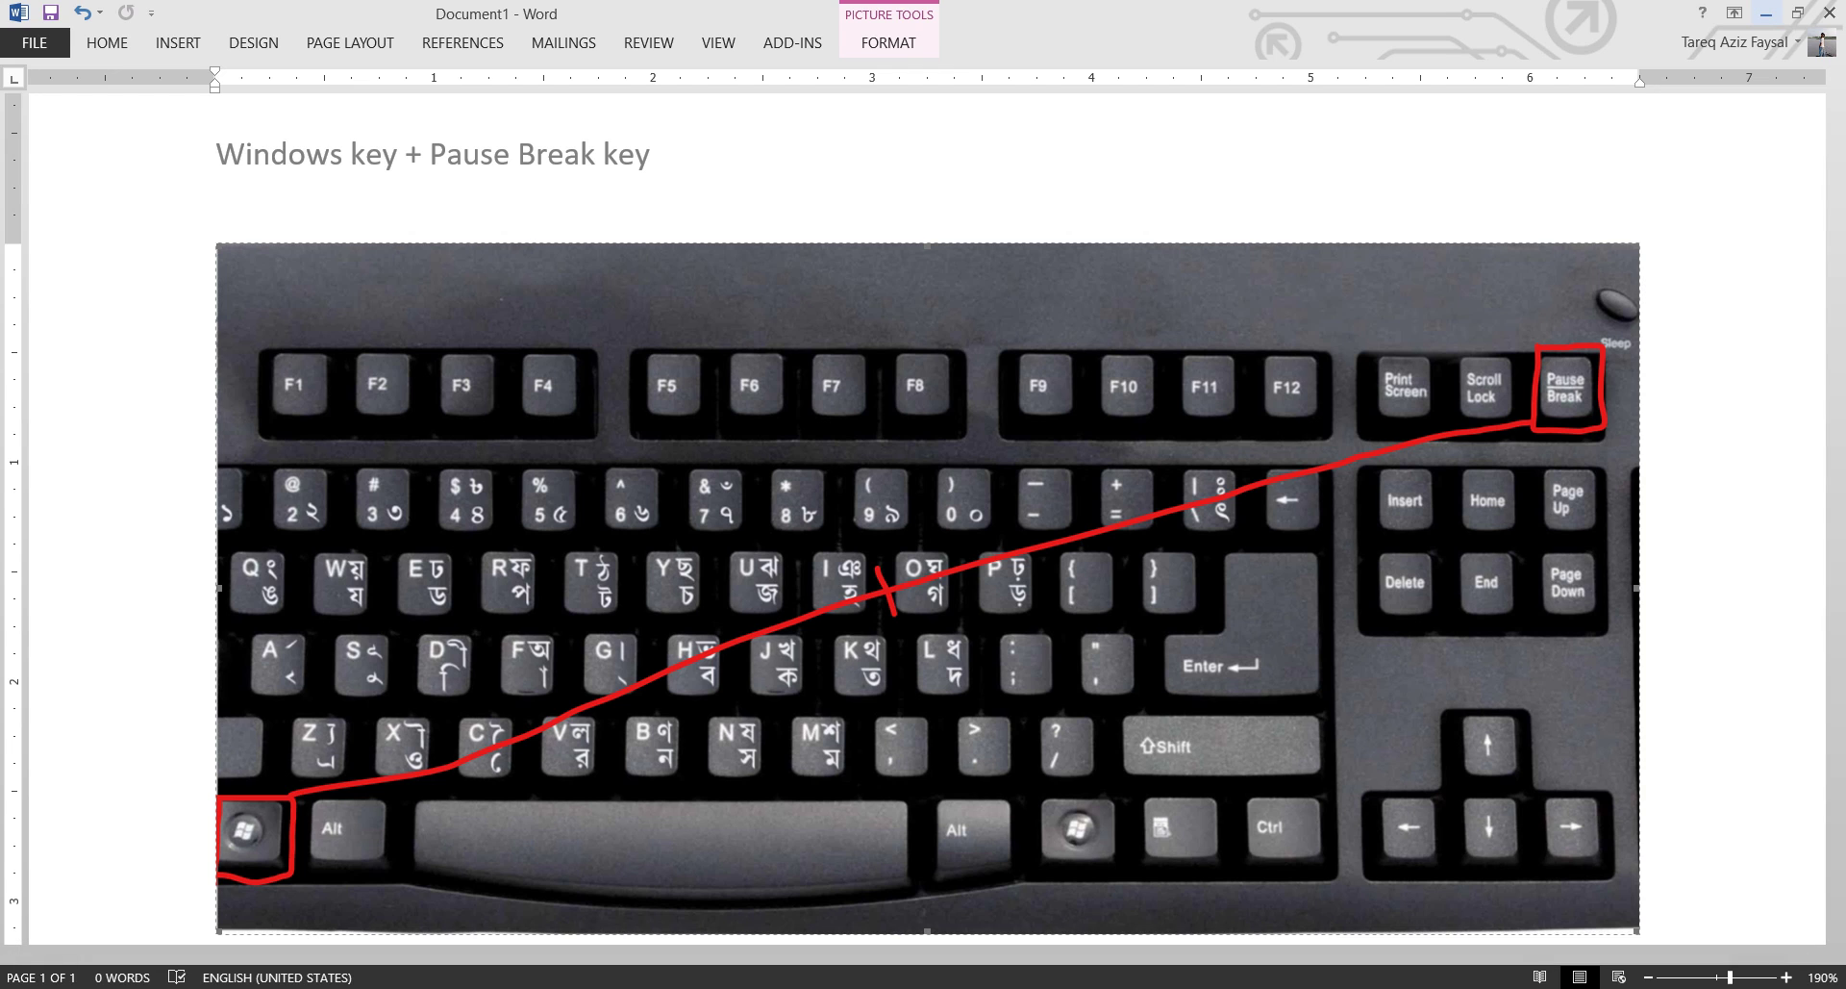
{"action": "left_click", "coordinate": [1766, 14]}
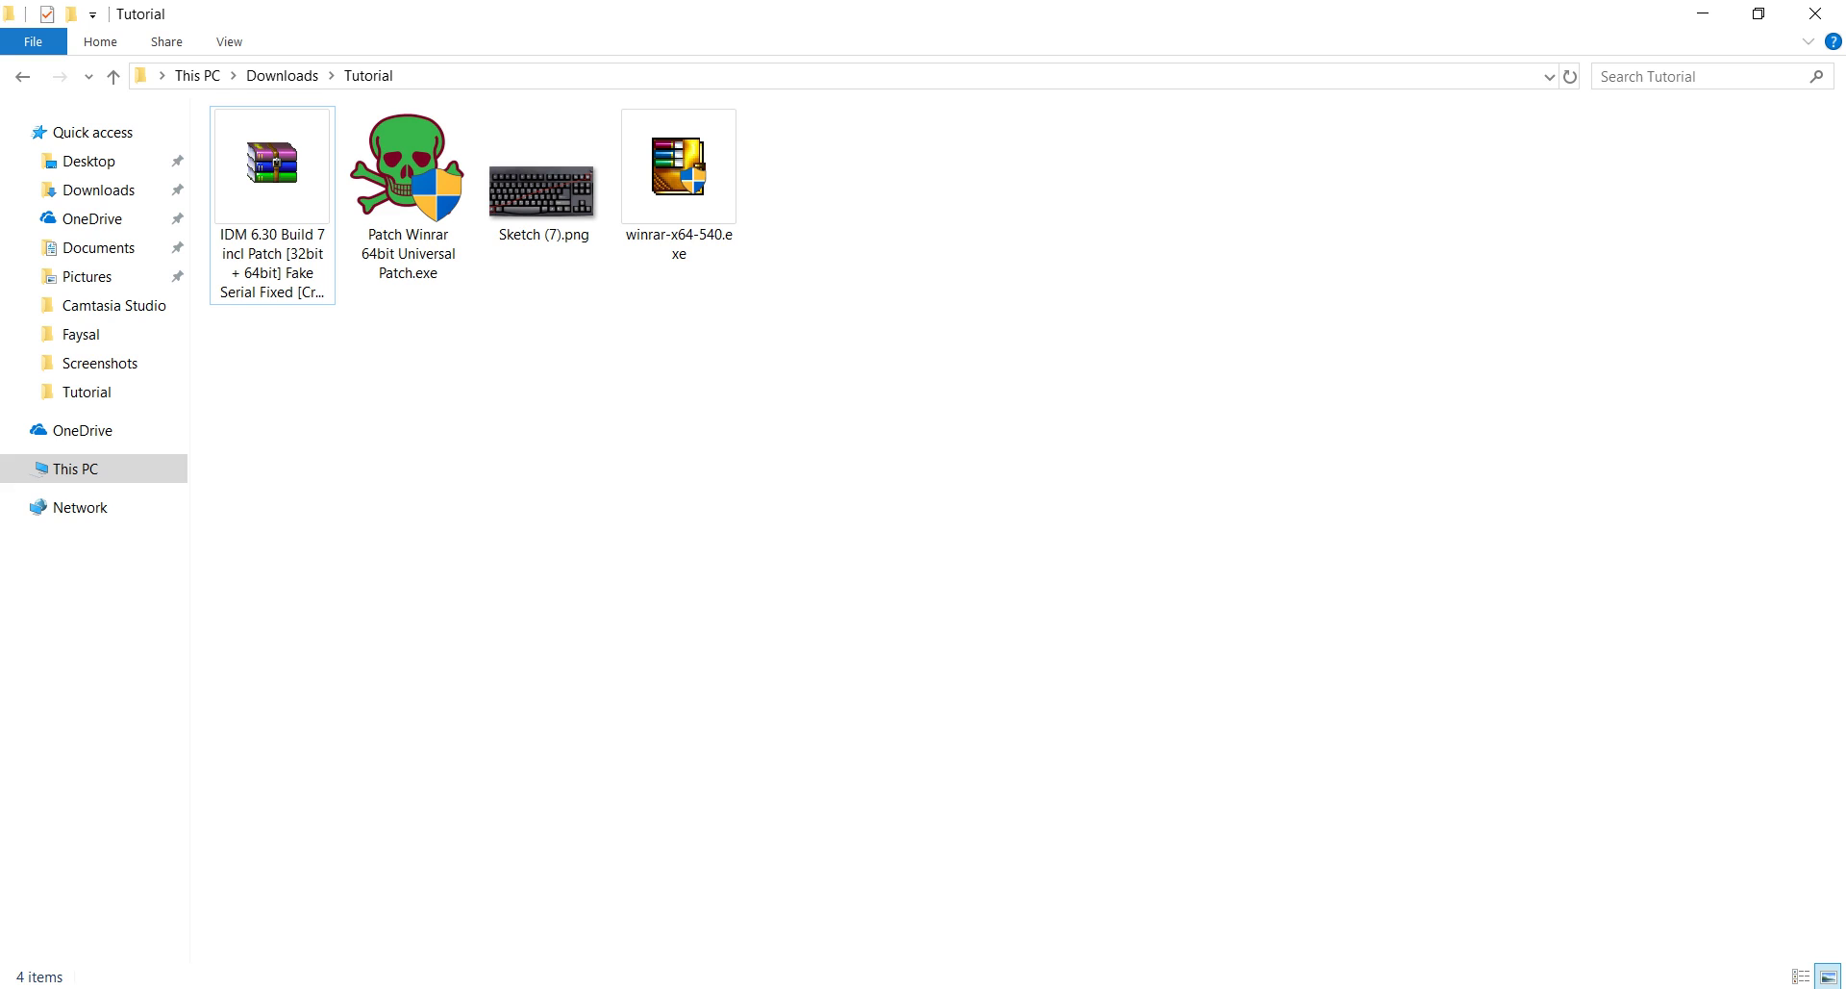
Refresh the Tutorial folder and switch to the WinRAR 5.40 folder on Google Drive in Chrome.
{"action": "right_click", "coordinate": [530, 397]}
{"action": "left_click", "coordinate": [586, 498]}
{"action": "key", "text": "alt+Tab"}
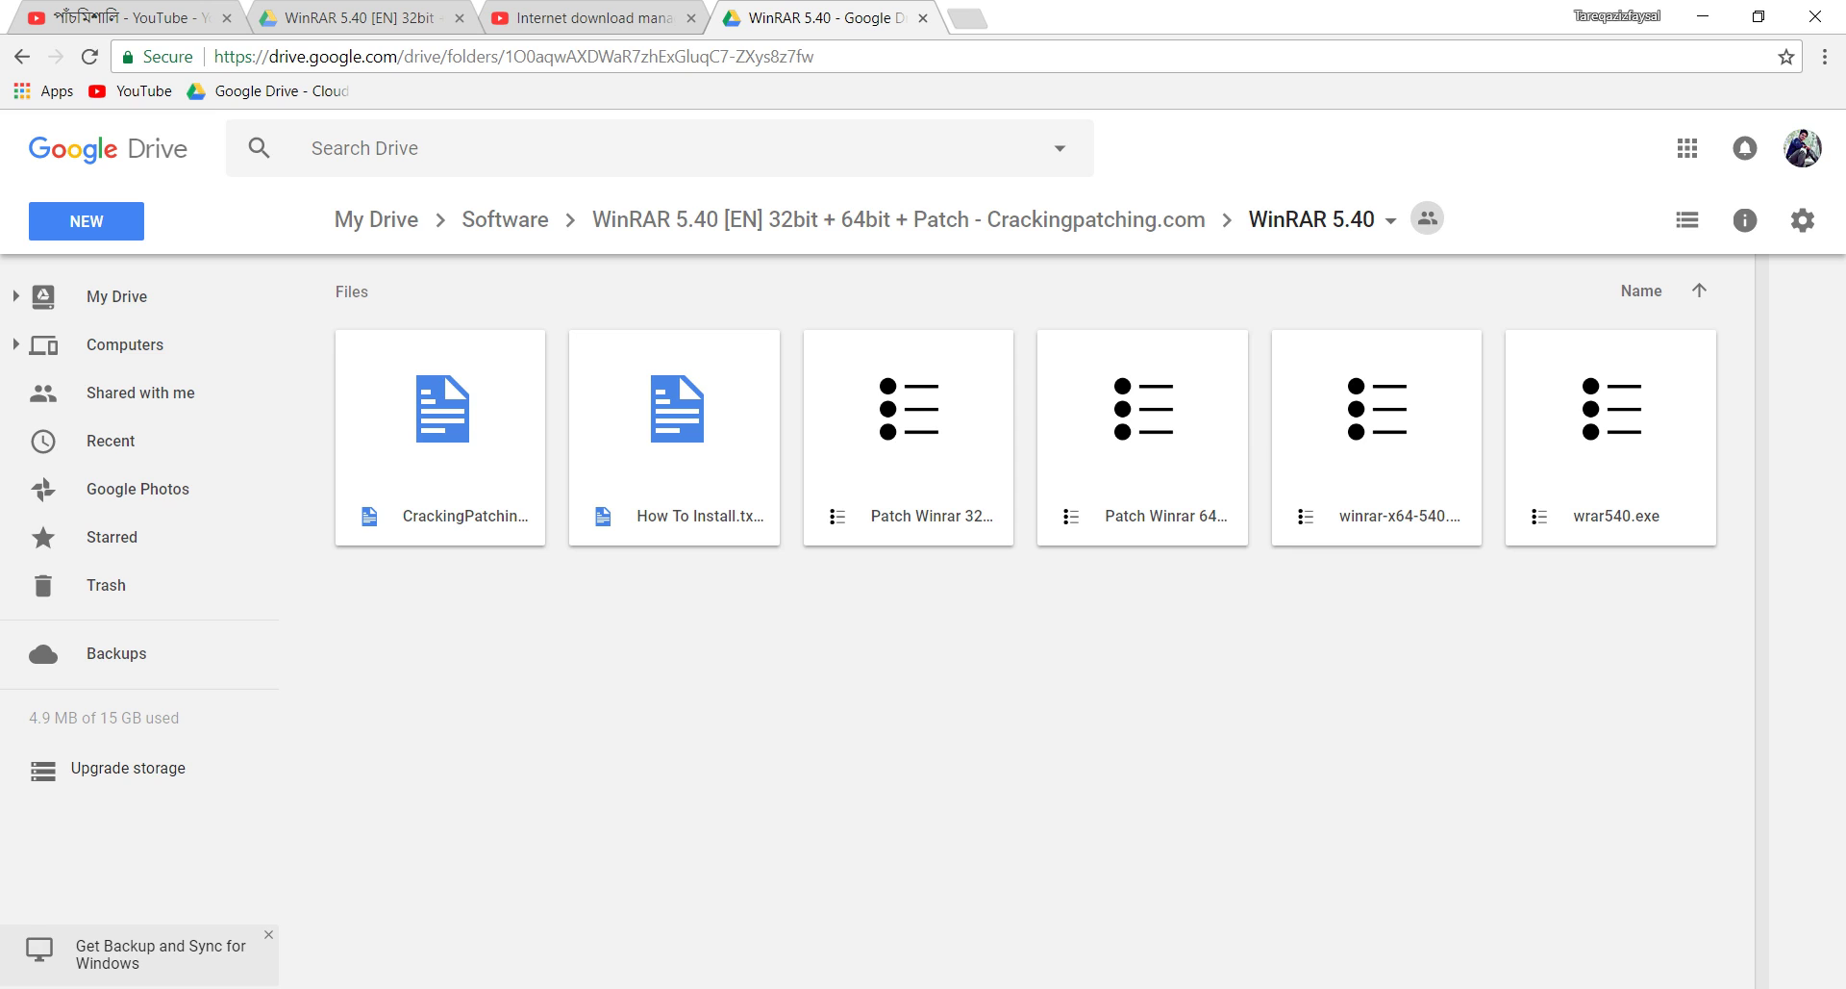
Examine the 32-bit and 64-bit WinRAR installers and their matching patch files in the WinRAR 5.40 folder.
{"action": "key", "text": "Left"}
{"action": "key", "text": "Left"}
{"action": "key", "text": "Left"}
{"action": "key", "text": "Left"}
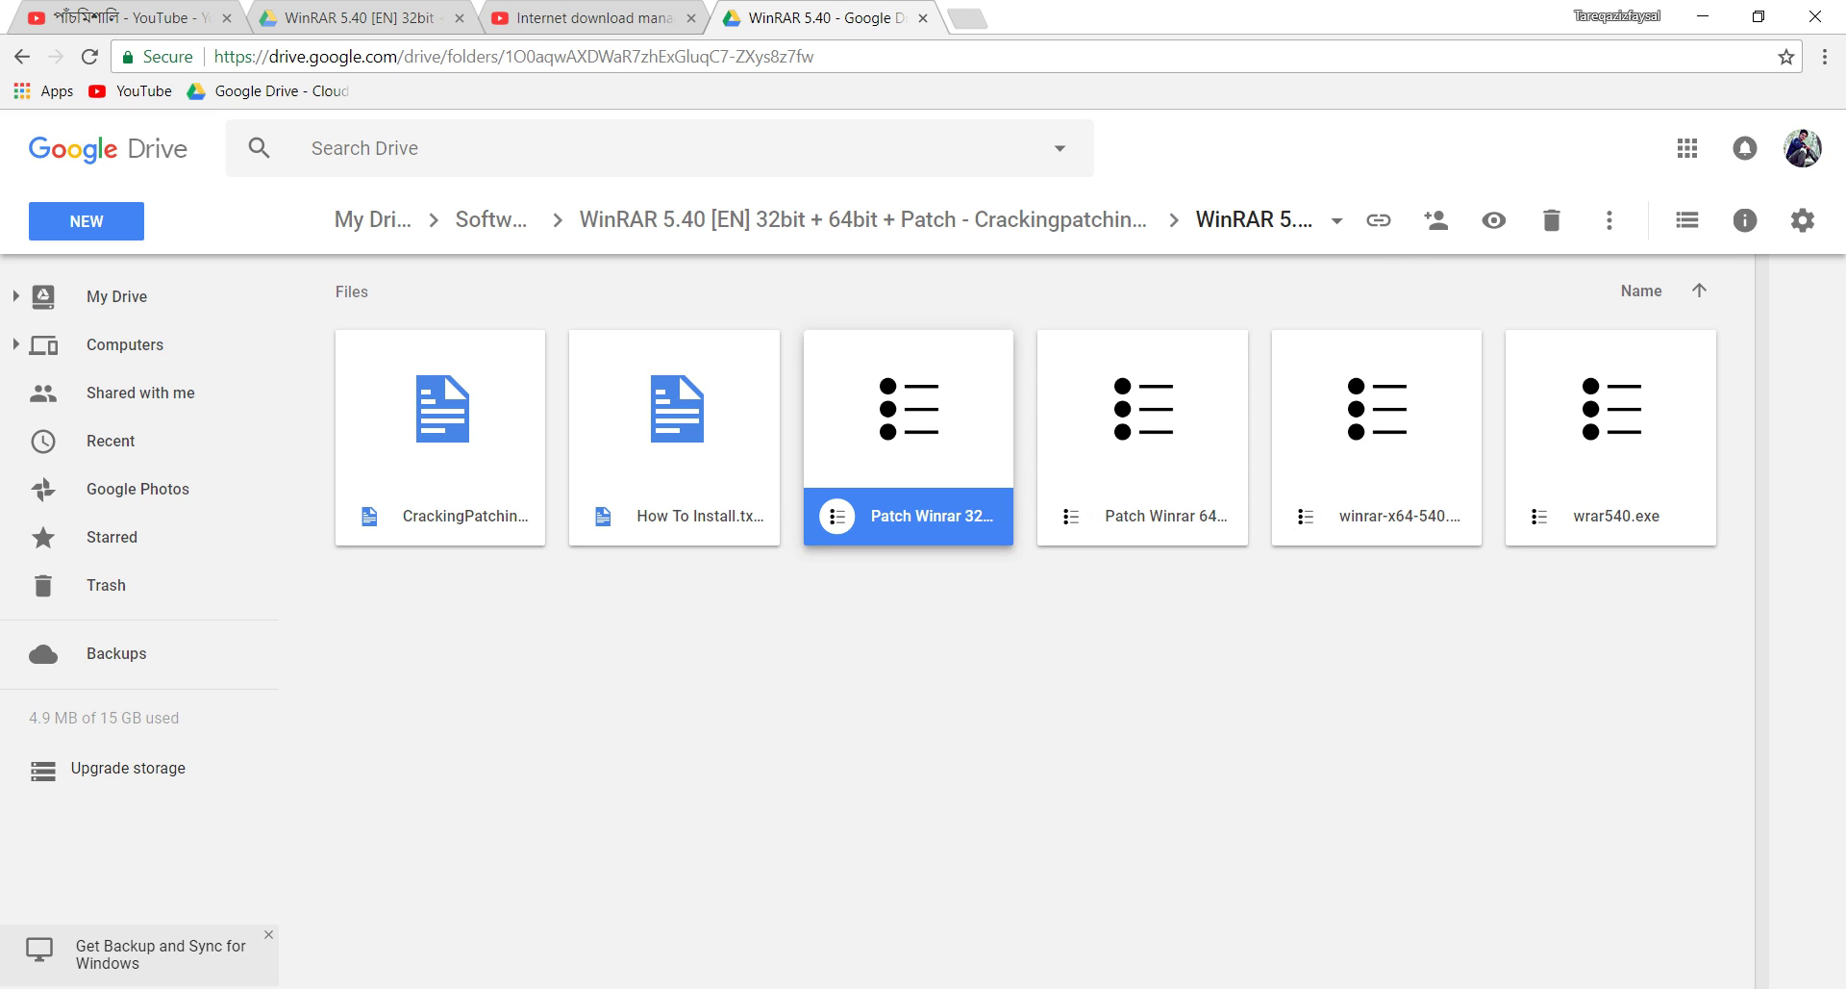
{"action": "key", "text": "Right"}
{"action": "key", "text": "Right"}
{"action": "key", "text": "Right"}
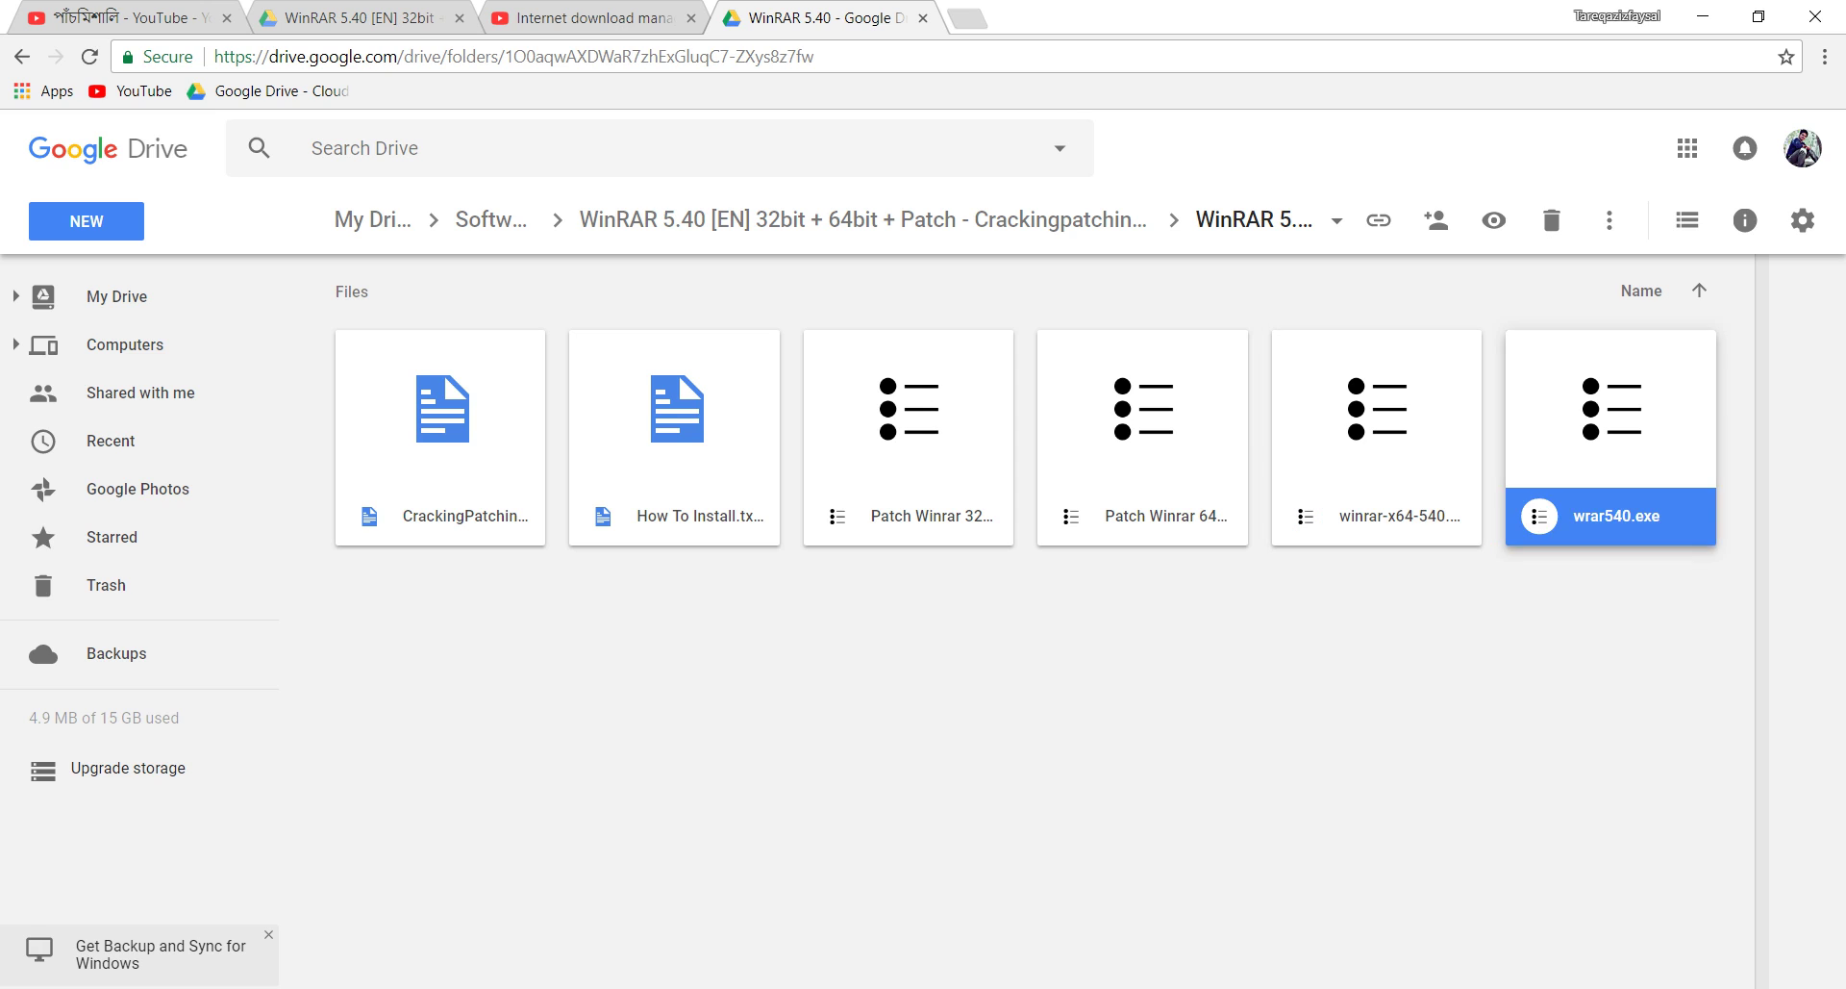
{"action": "key", "text": "Escape"}
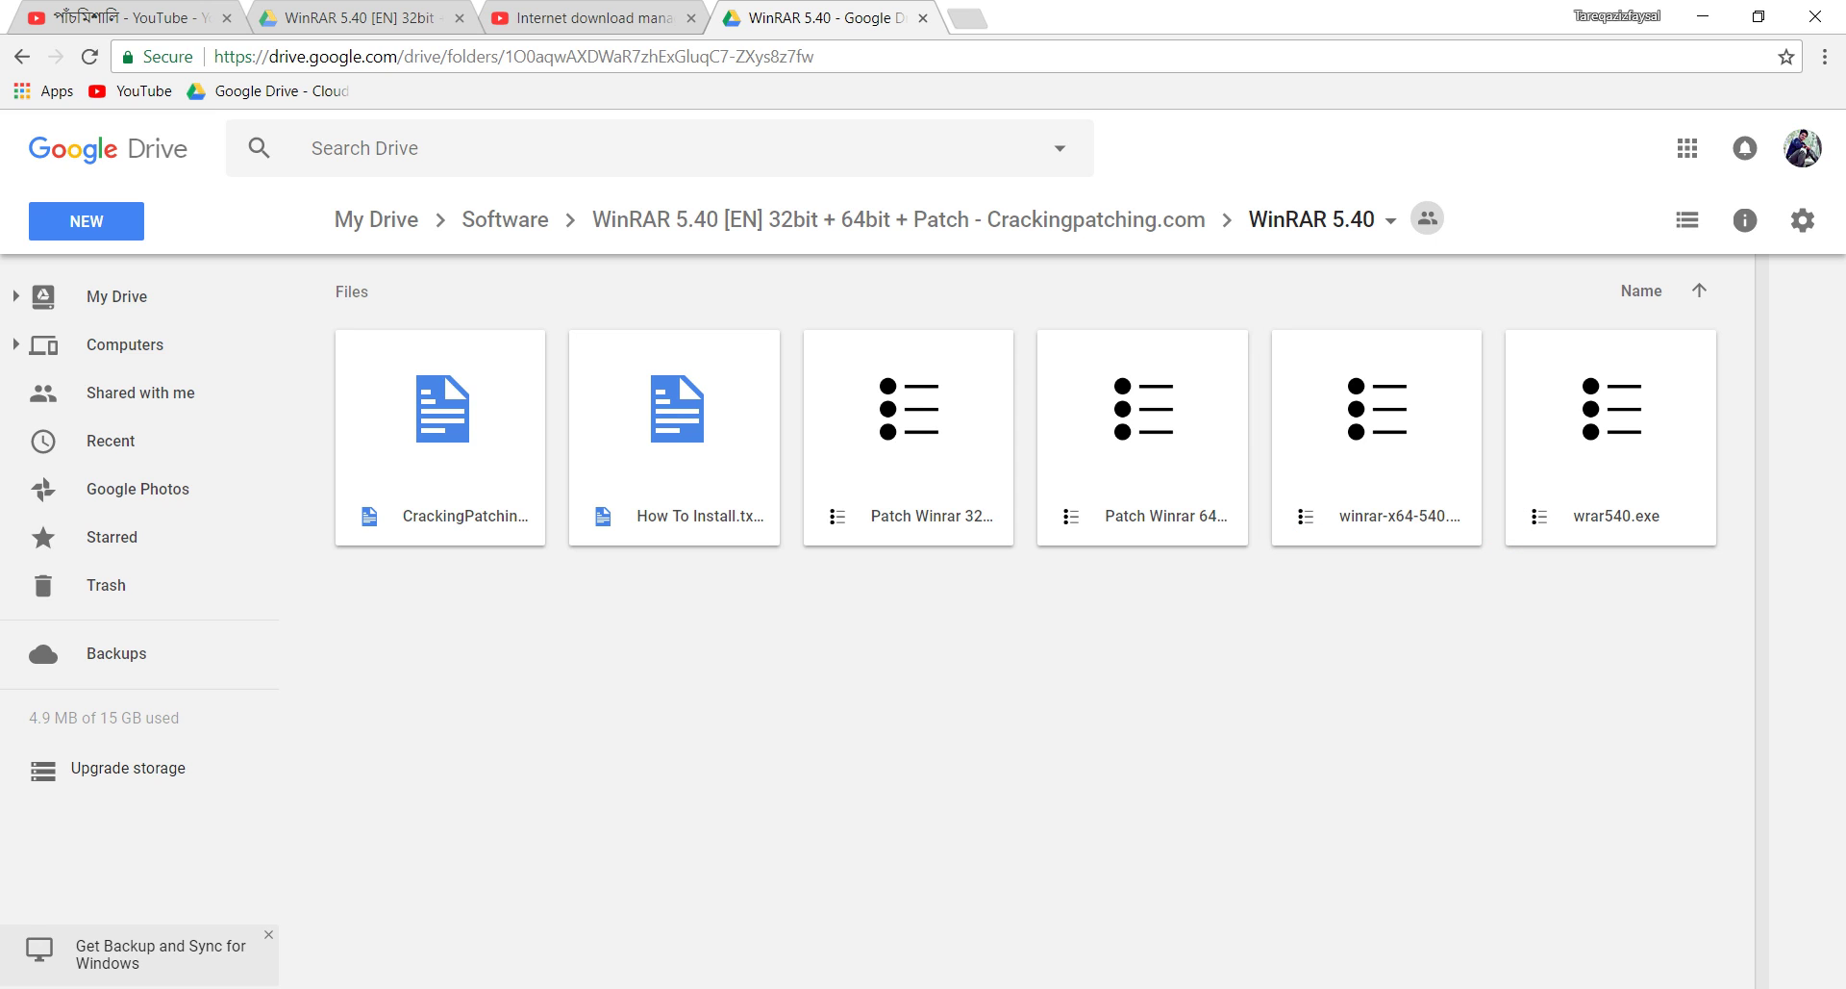
{"action": "key", "text": "Left"}
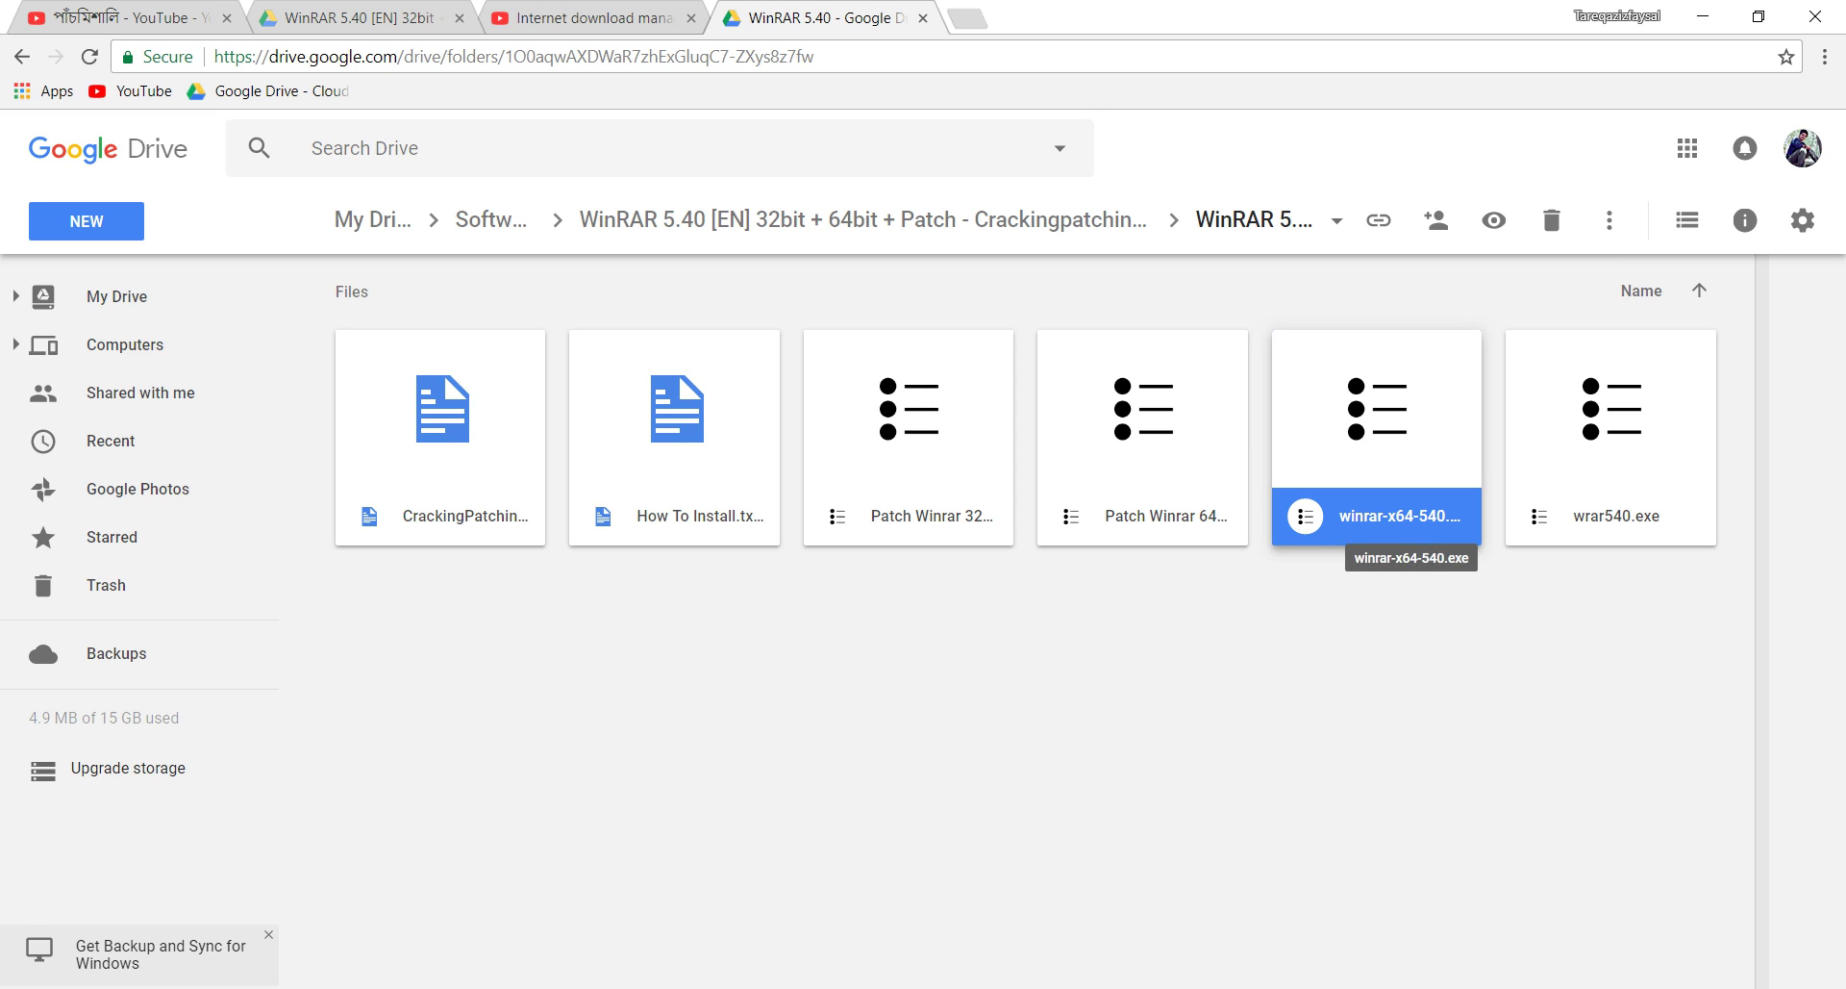
{"action": "key", "text": "Left"}
{"action": "key", "text": "Right"}
{"action": "key", "text": "Left"}
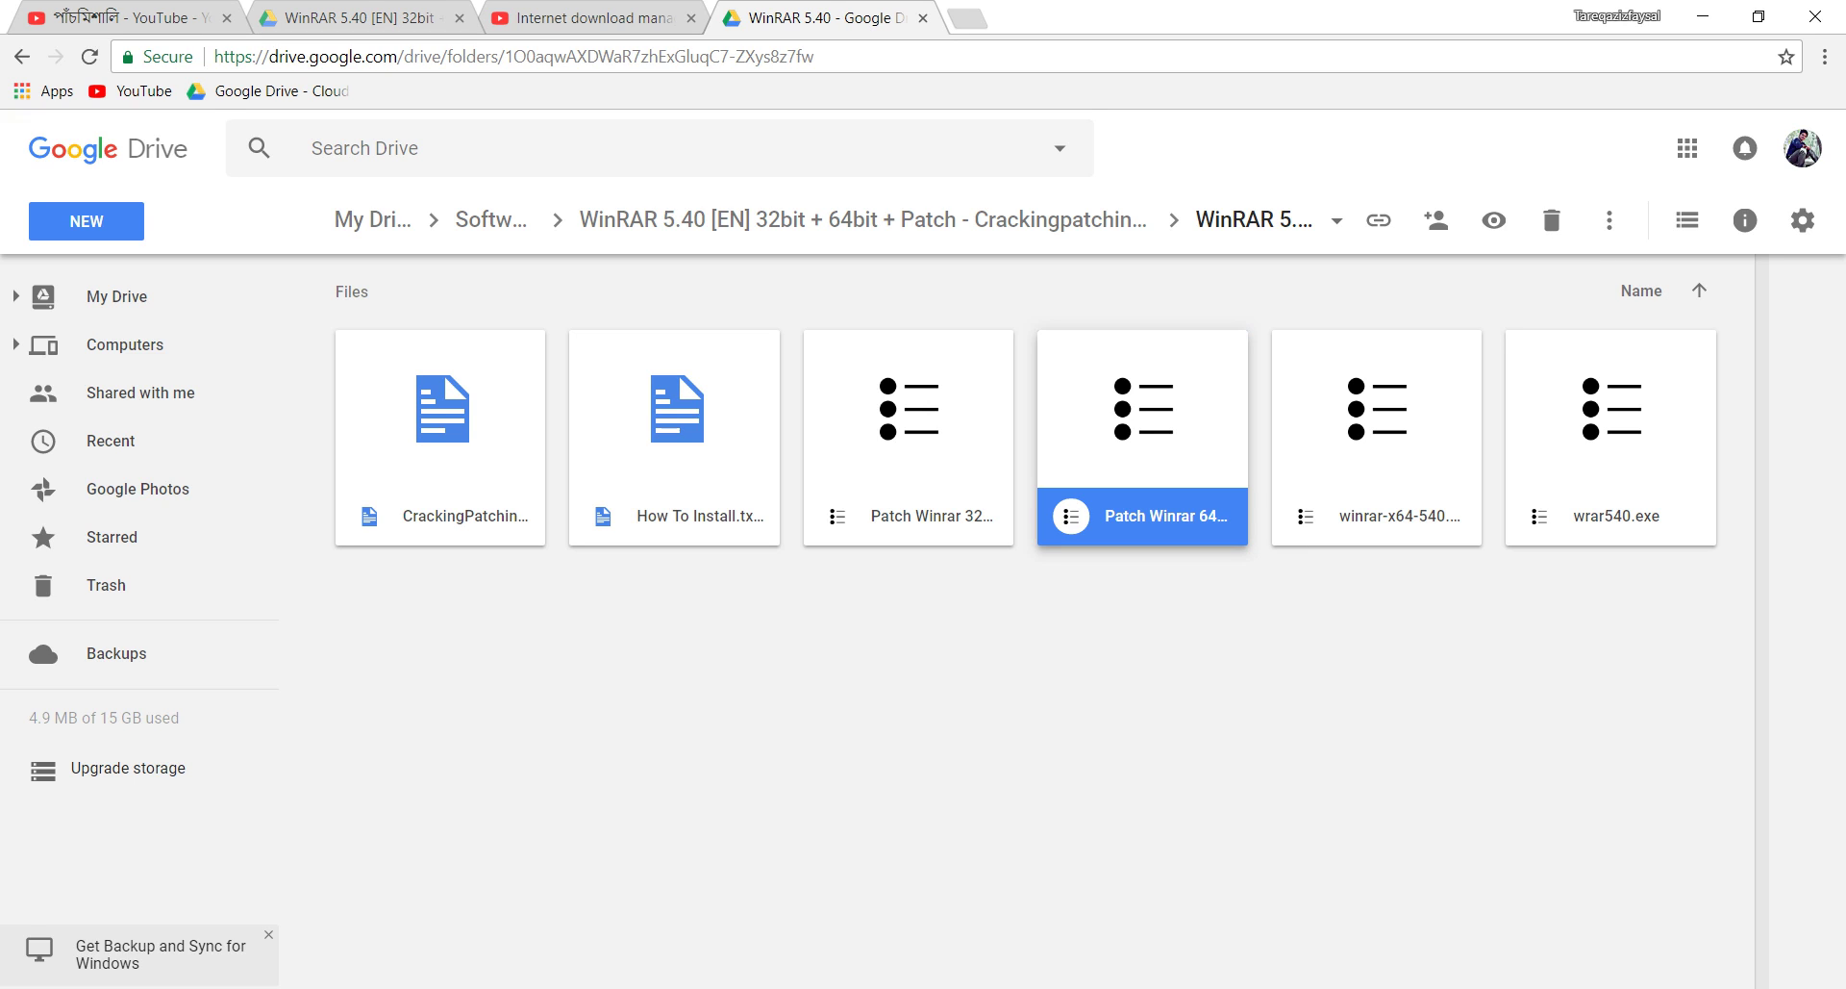
{"action": "left_click", "coordinate": [1610, 450]}
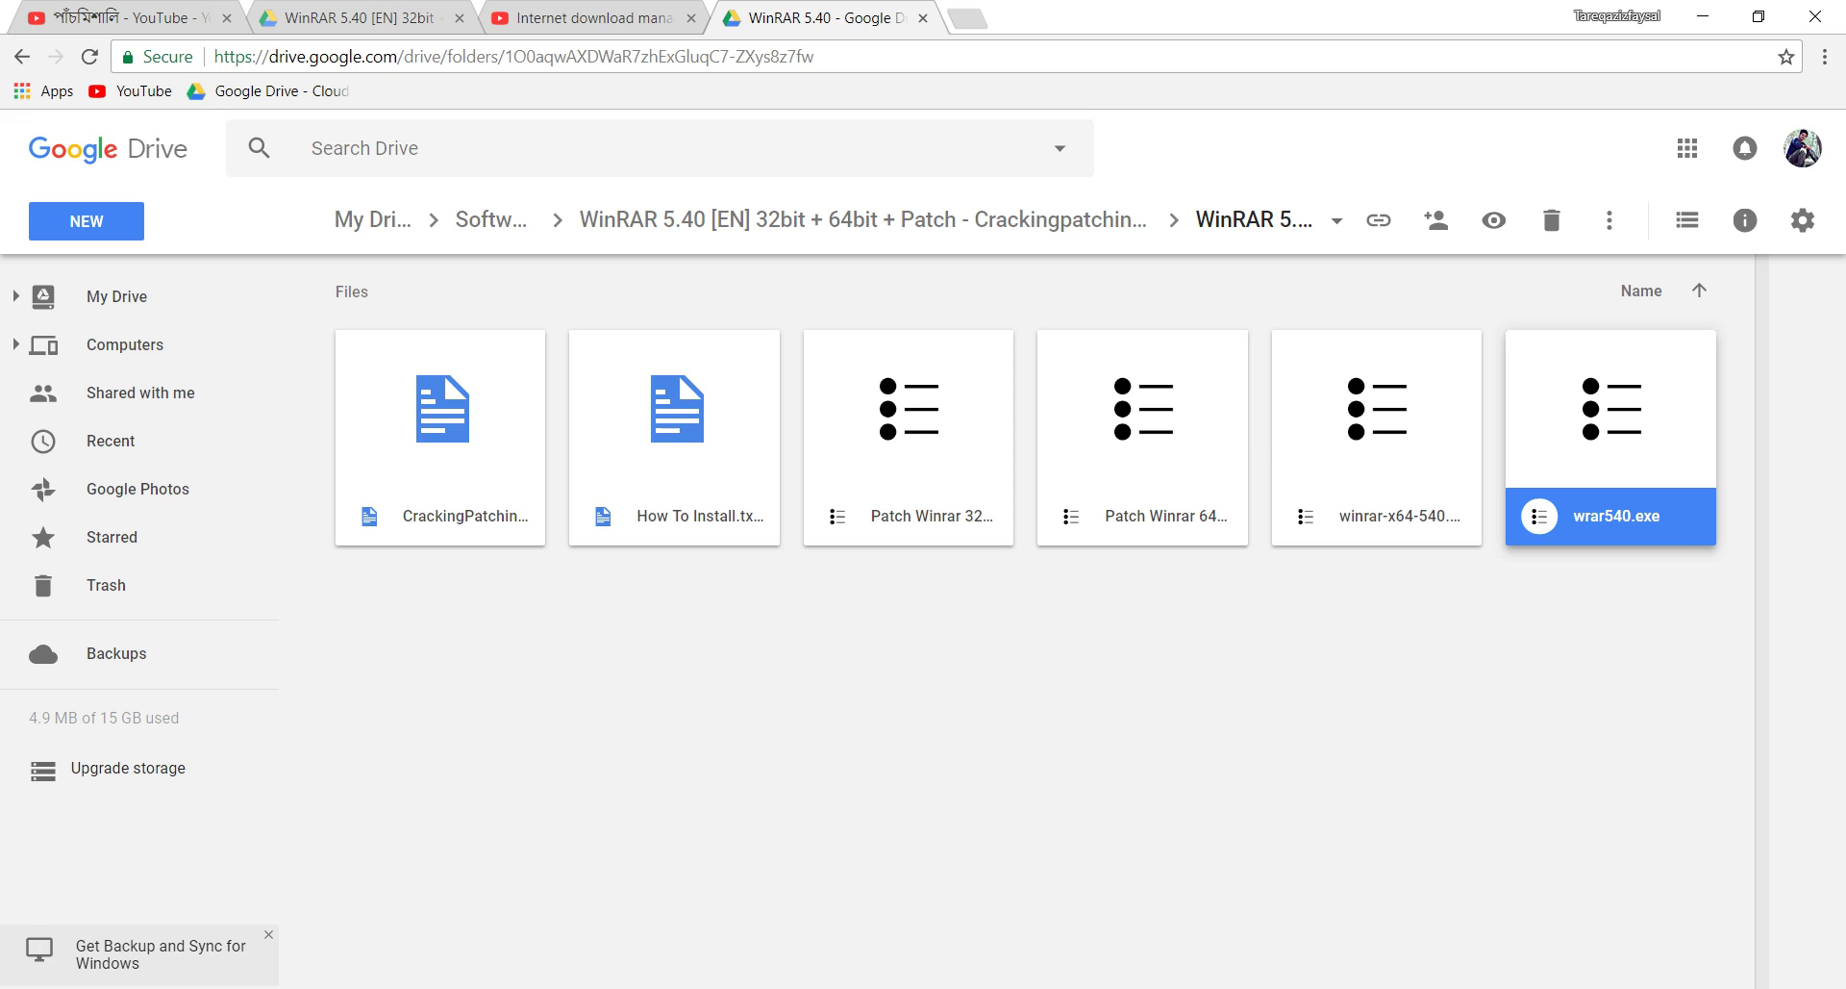
{"action": "left_click", "coordinate": [931, 516]}
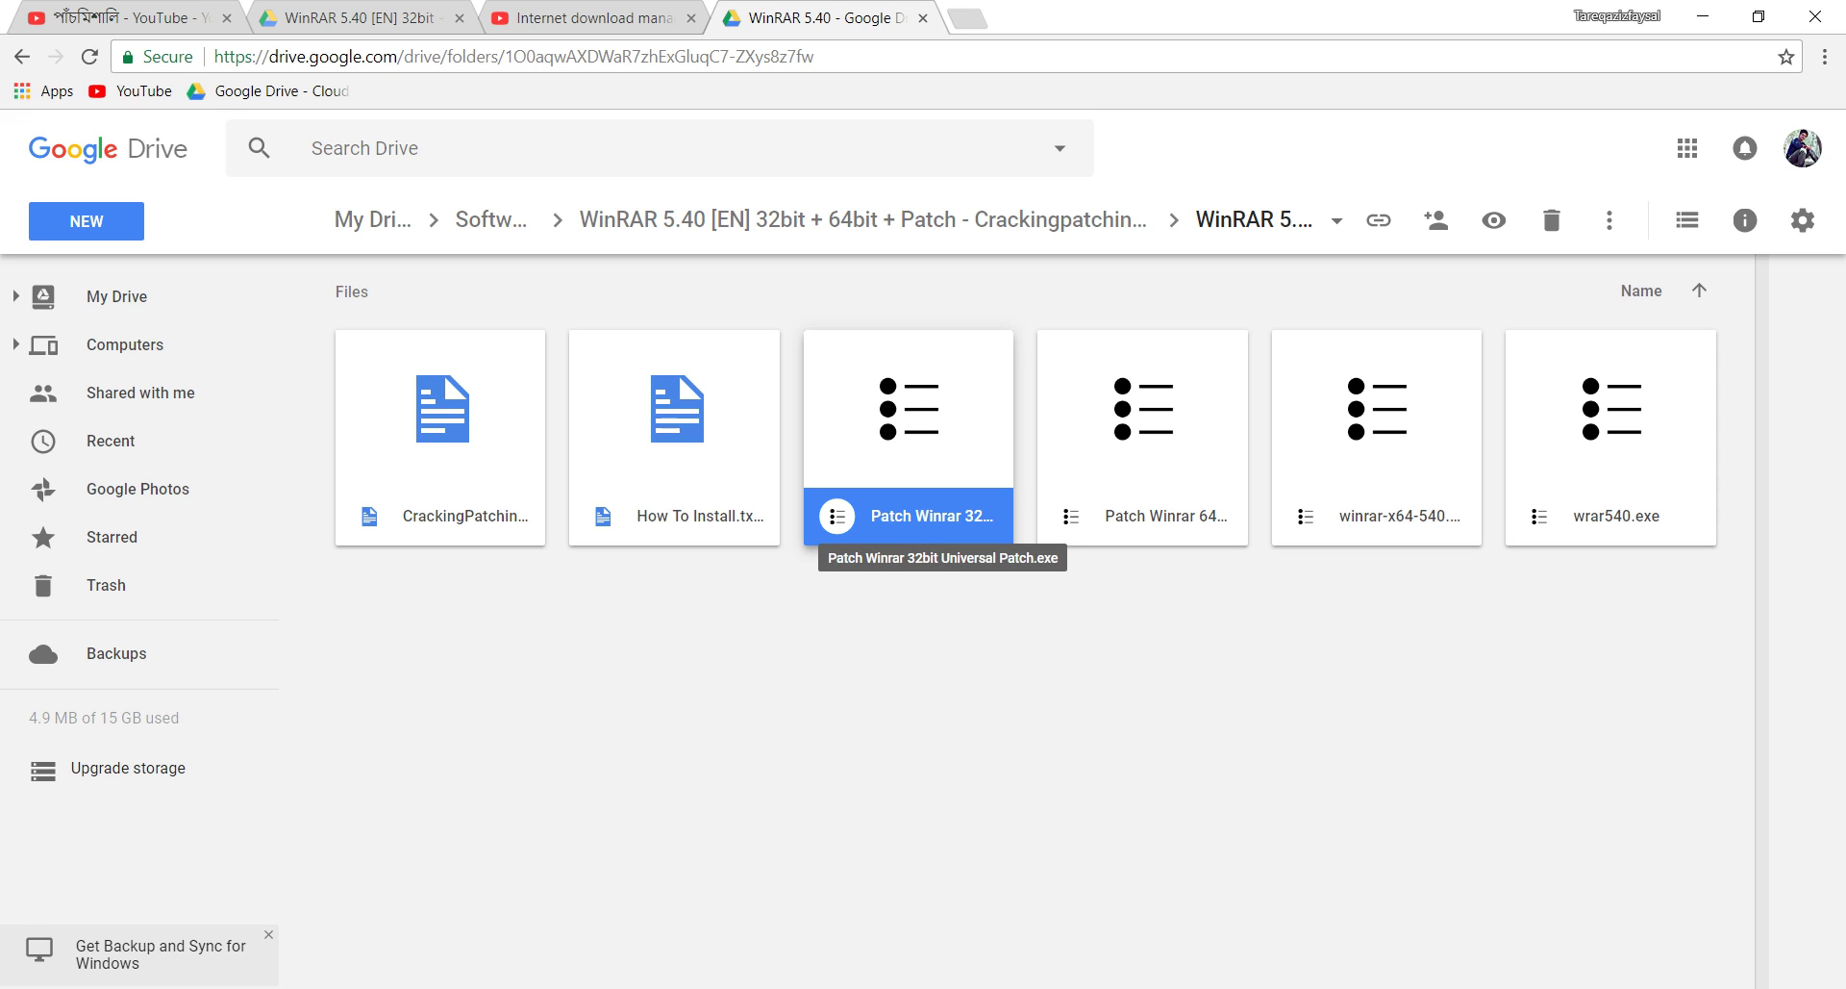
{"action": "left_click", "coordinate": [931, 673]}
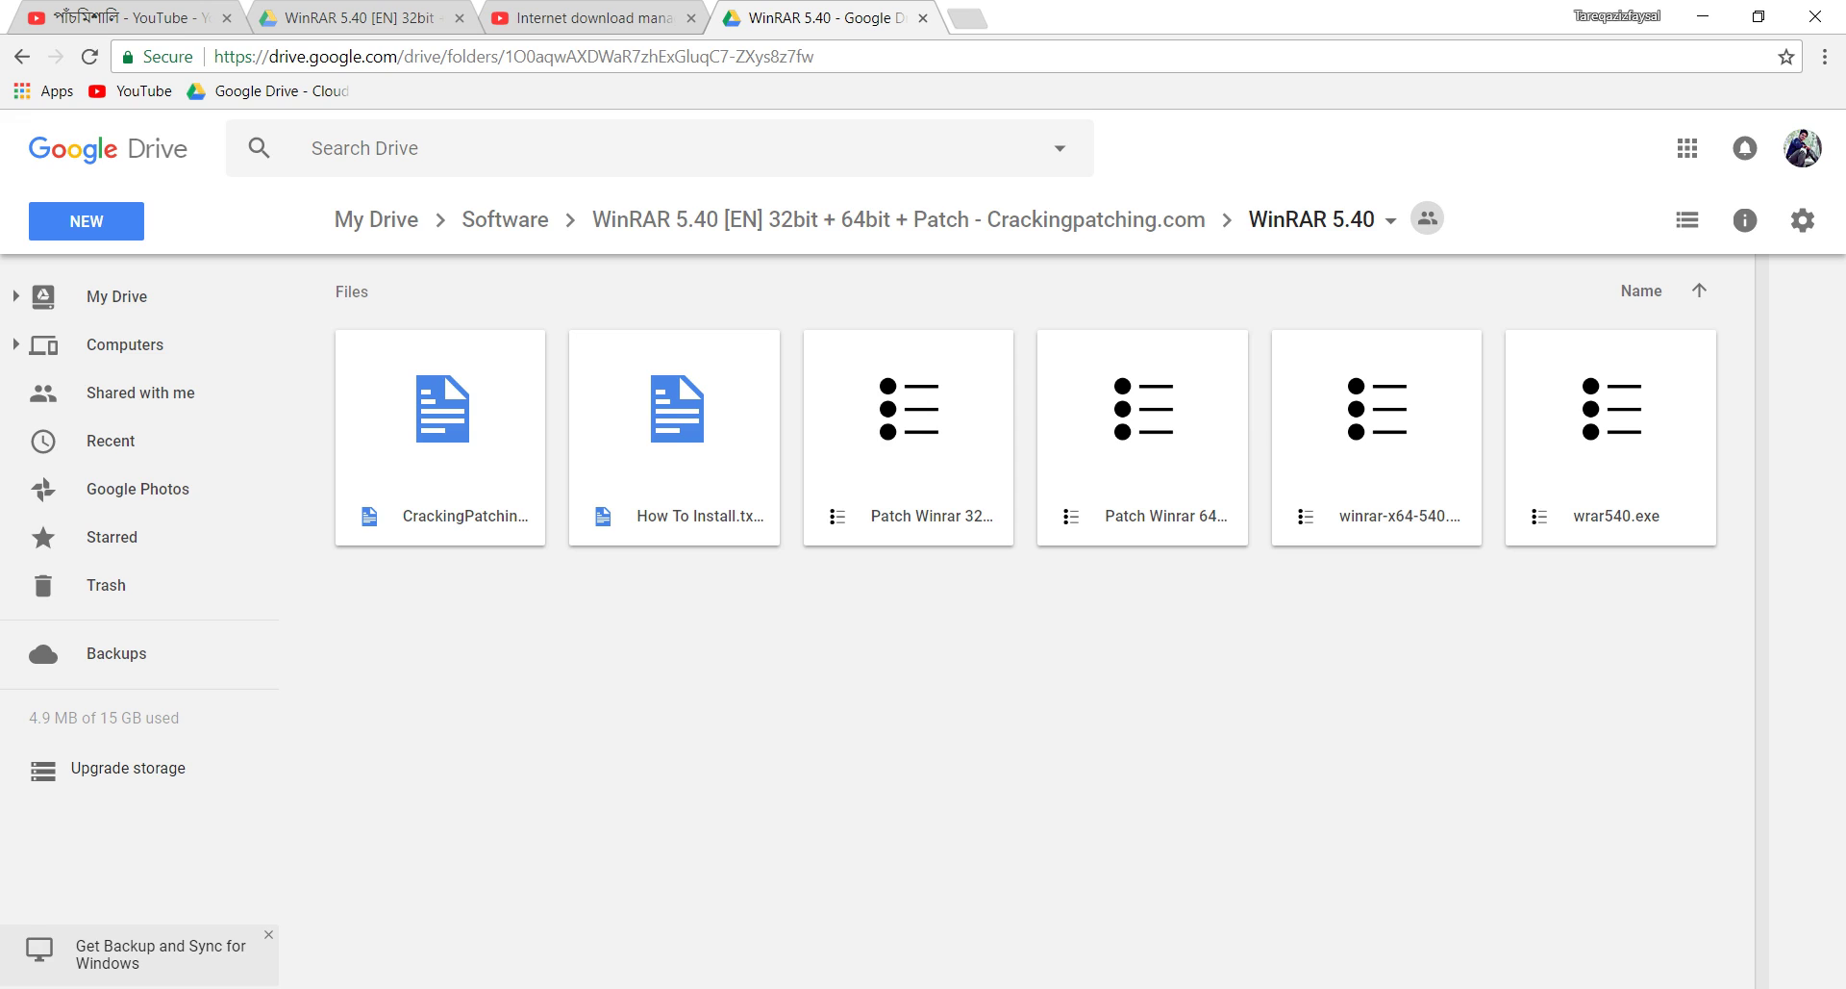
Download the 64-bit installer winrar-x64-540.exe from the Drive folder.
{"action": "left_click", "coordinate": [1378, 437]}
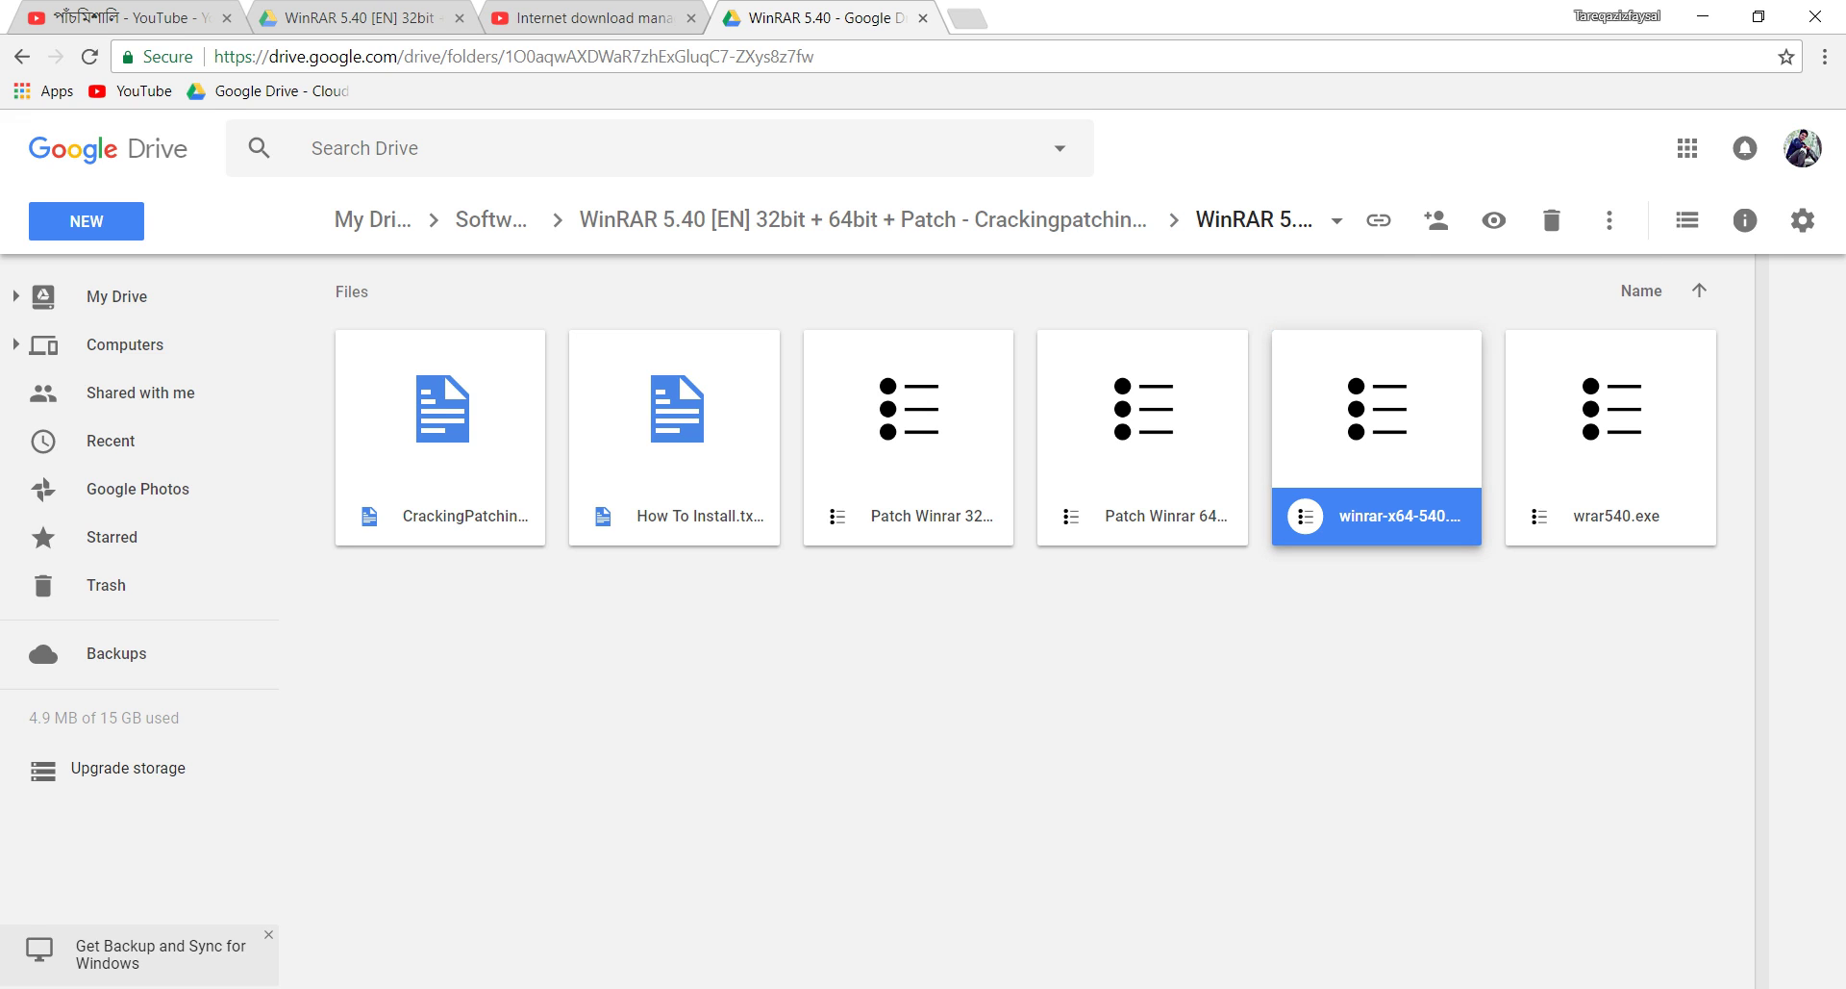
{"action": "left_click", "coordinate": [1609, 221]}
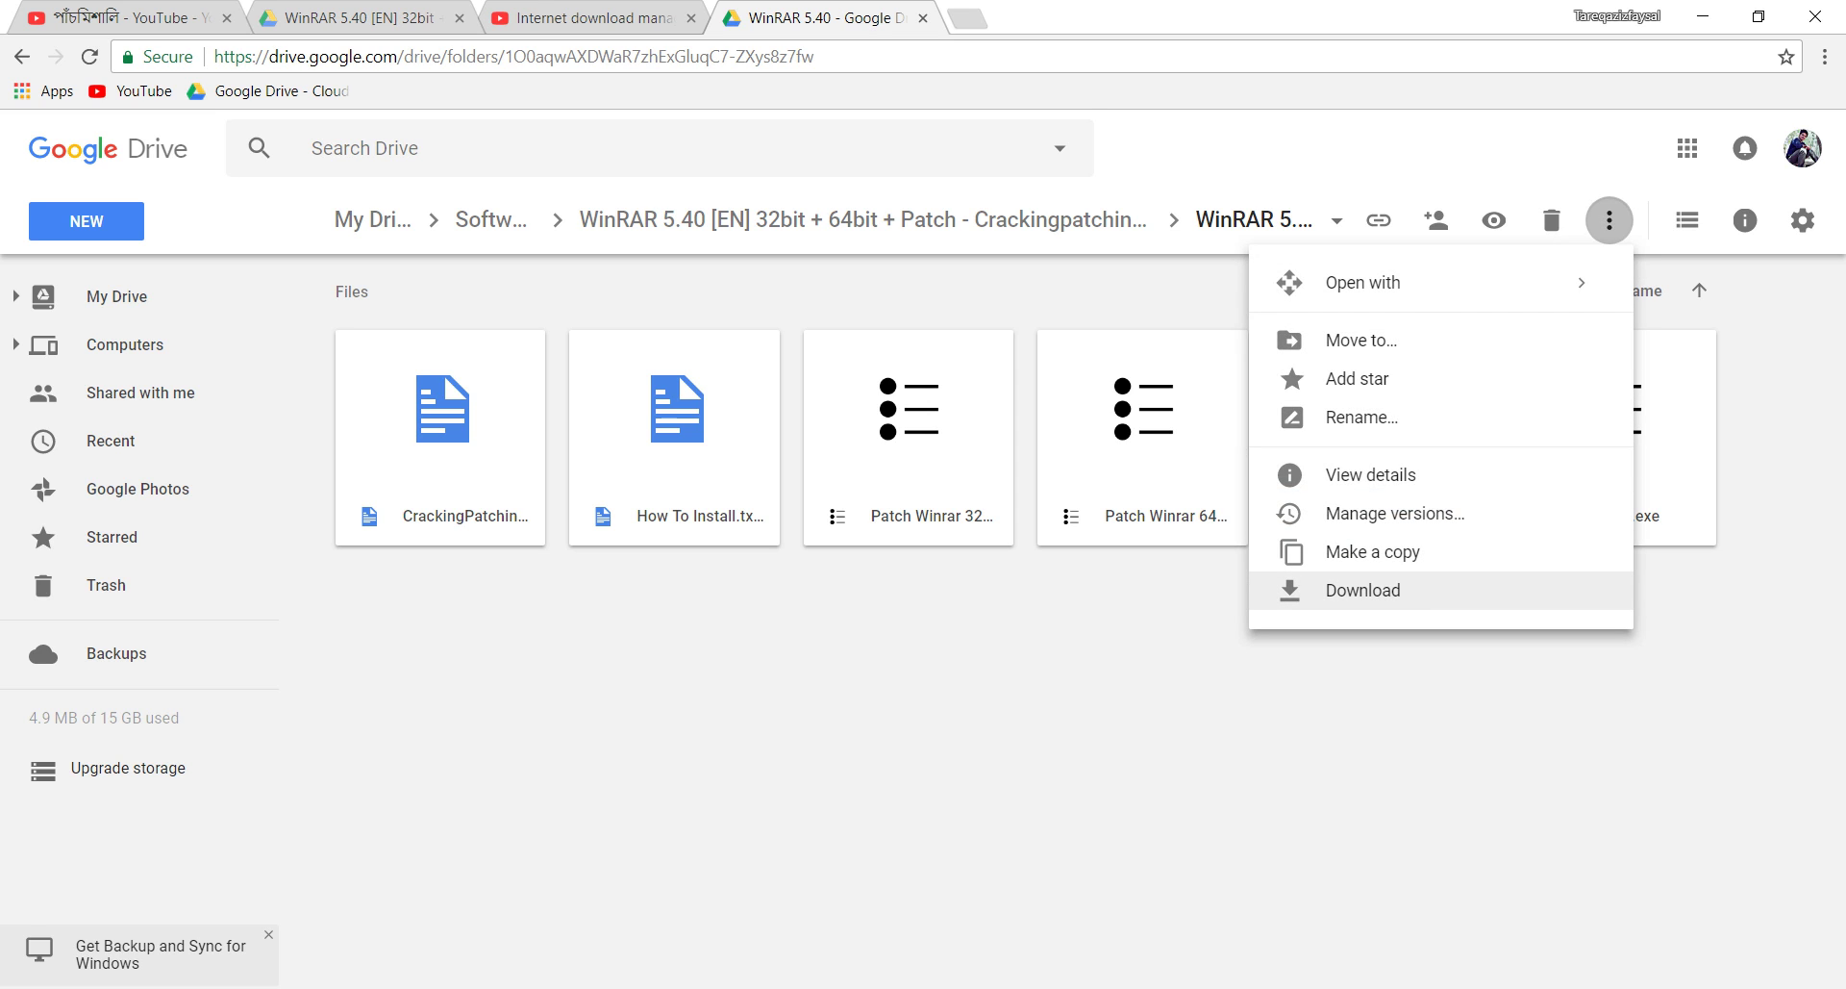
{"action": "left_click", "coordinate": [1364, 590]}
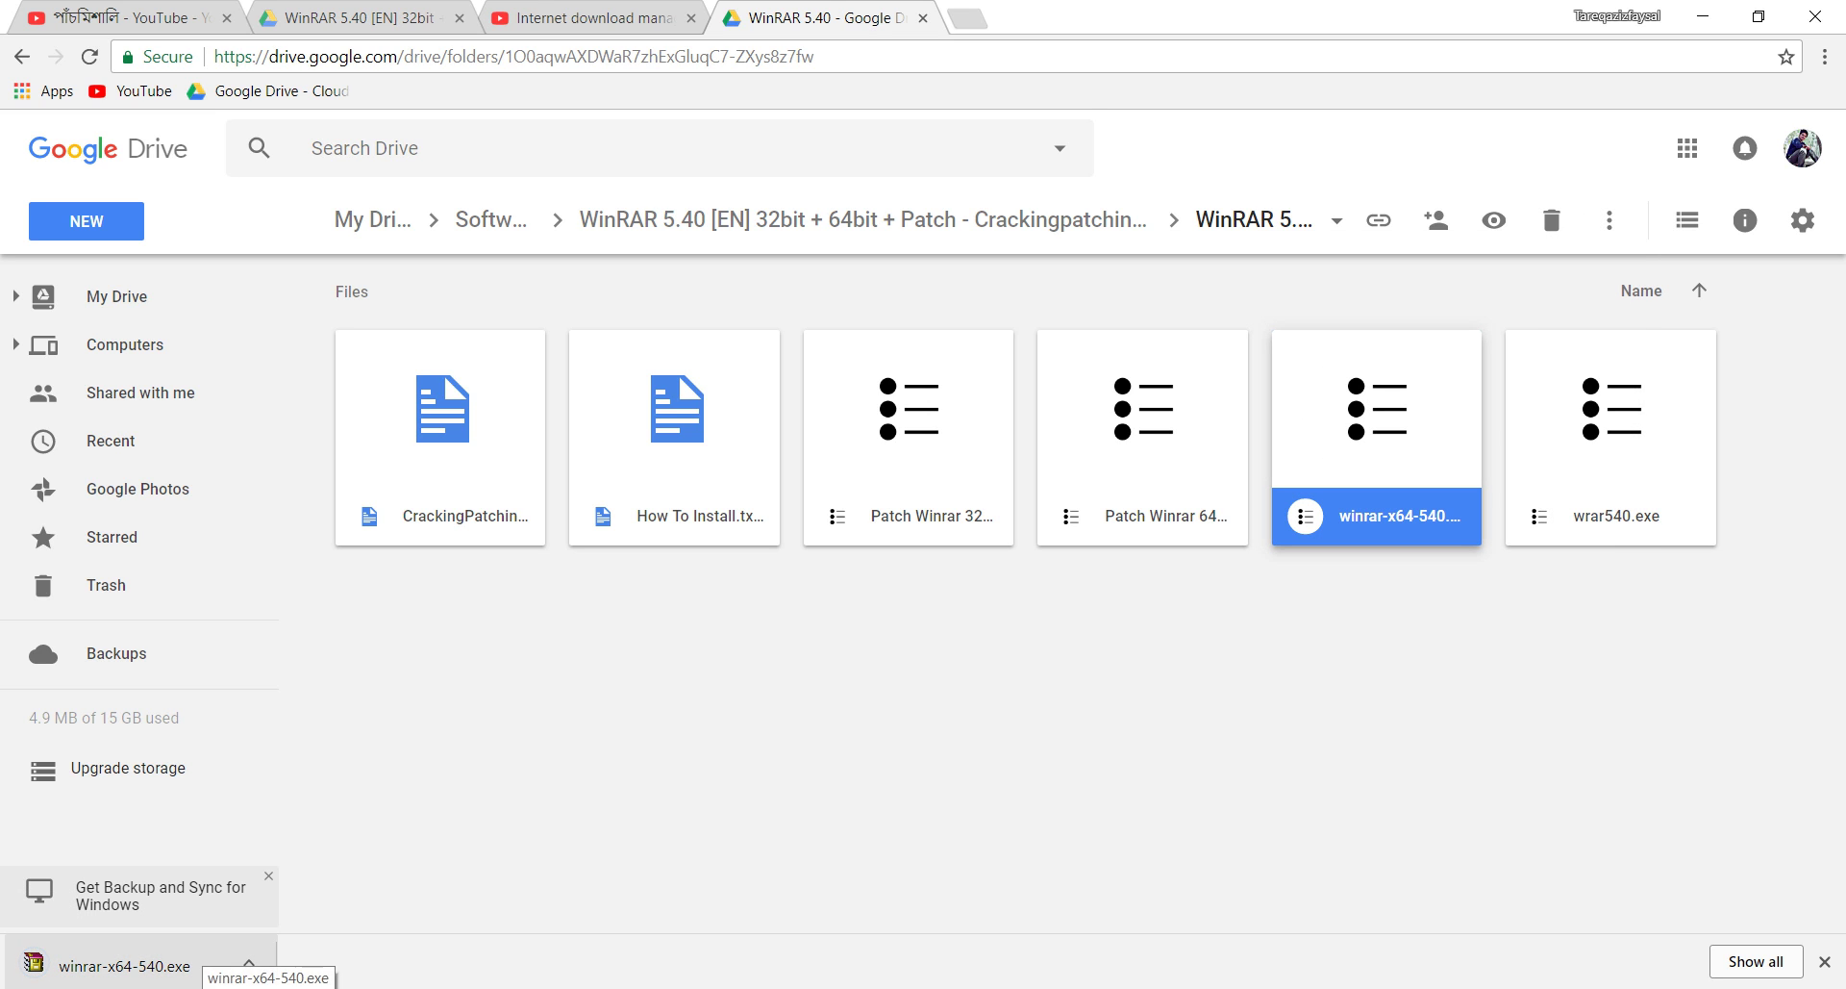
Download Patch Winrar 64bit Universal Patch.exe from the Drive folder.
{"action": "left_click", "coordinate": [1144, 510]}
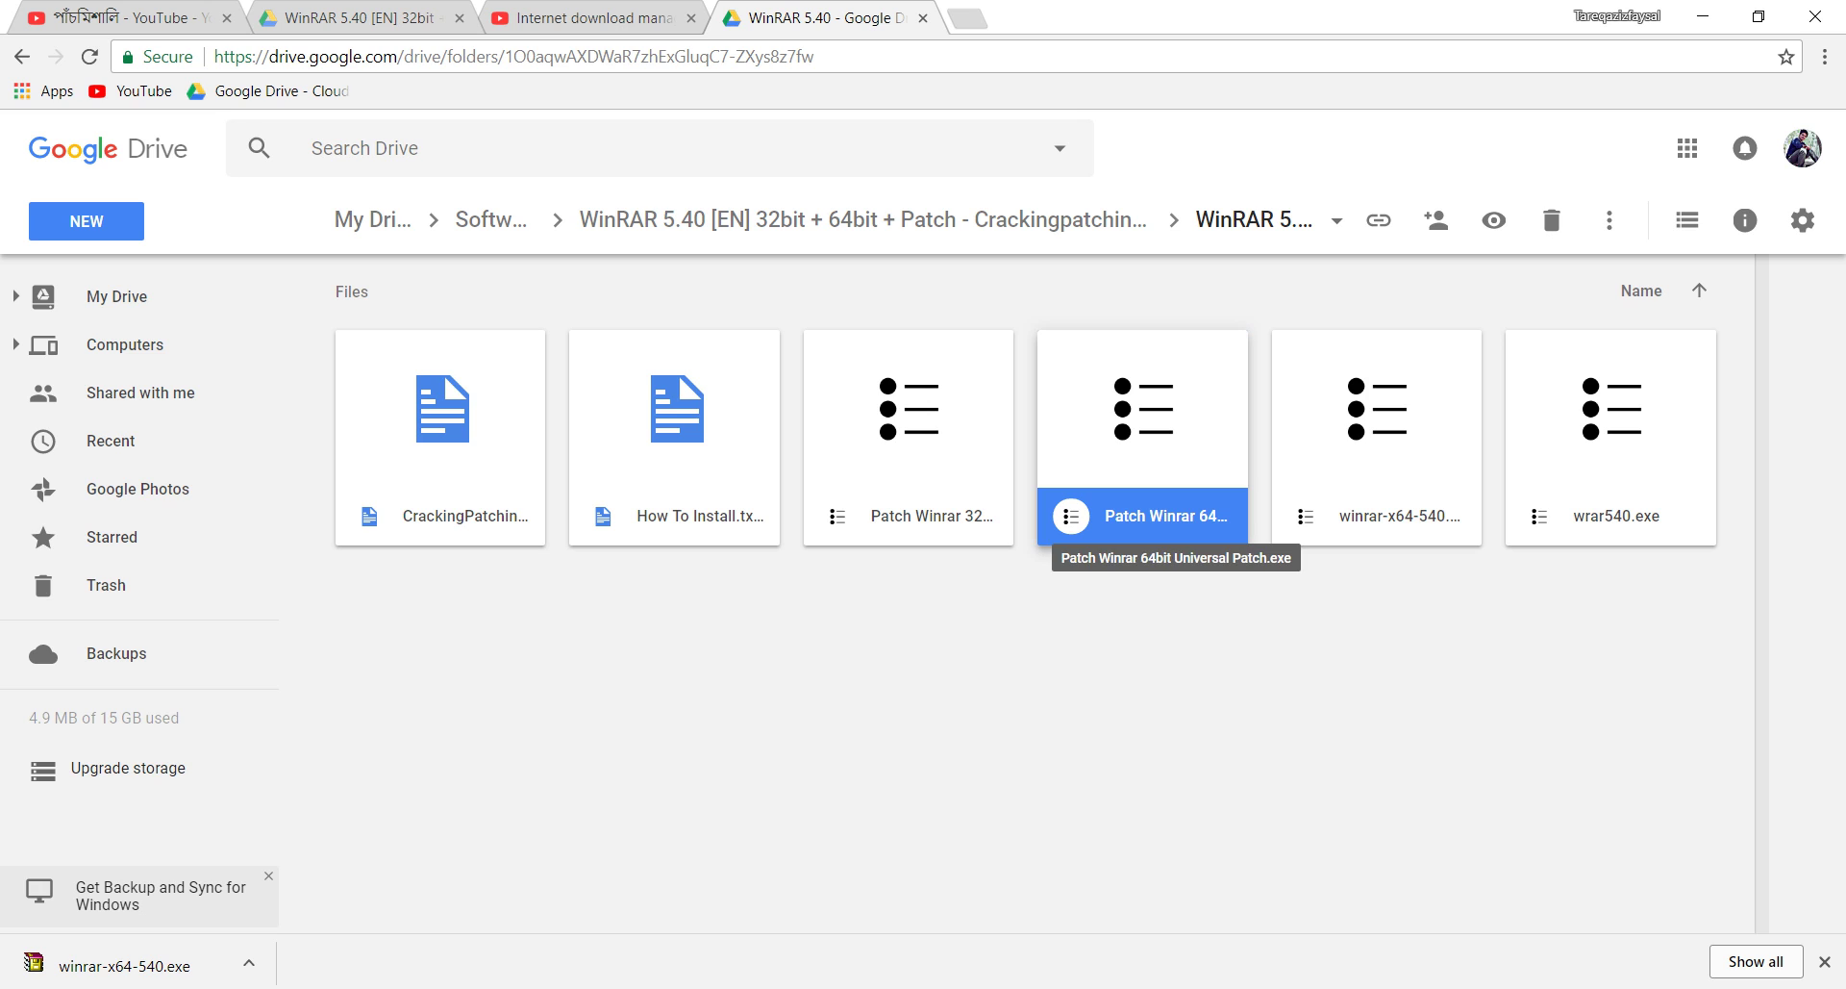
{"action": "left_click", "coordinate": [1609, 221]}
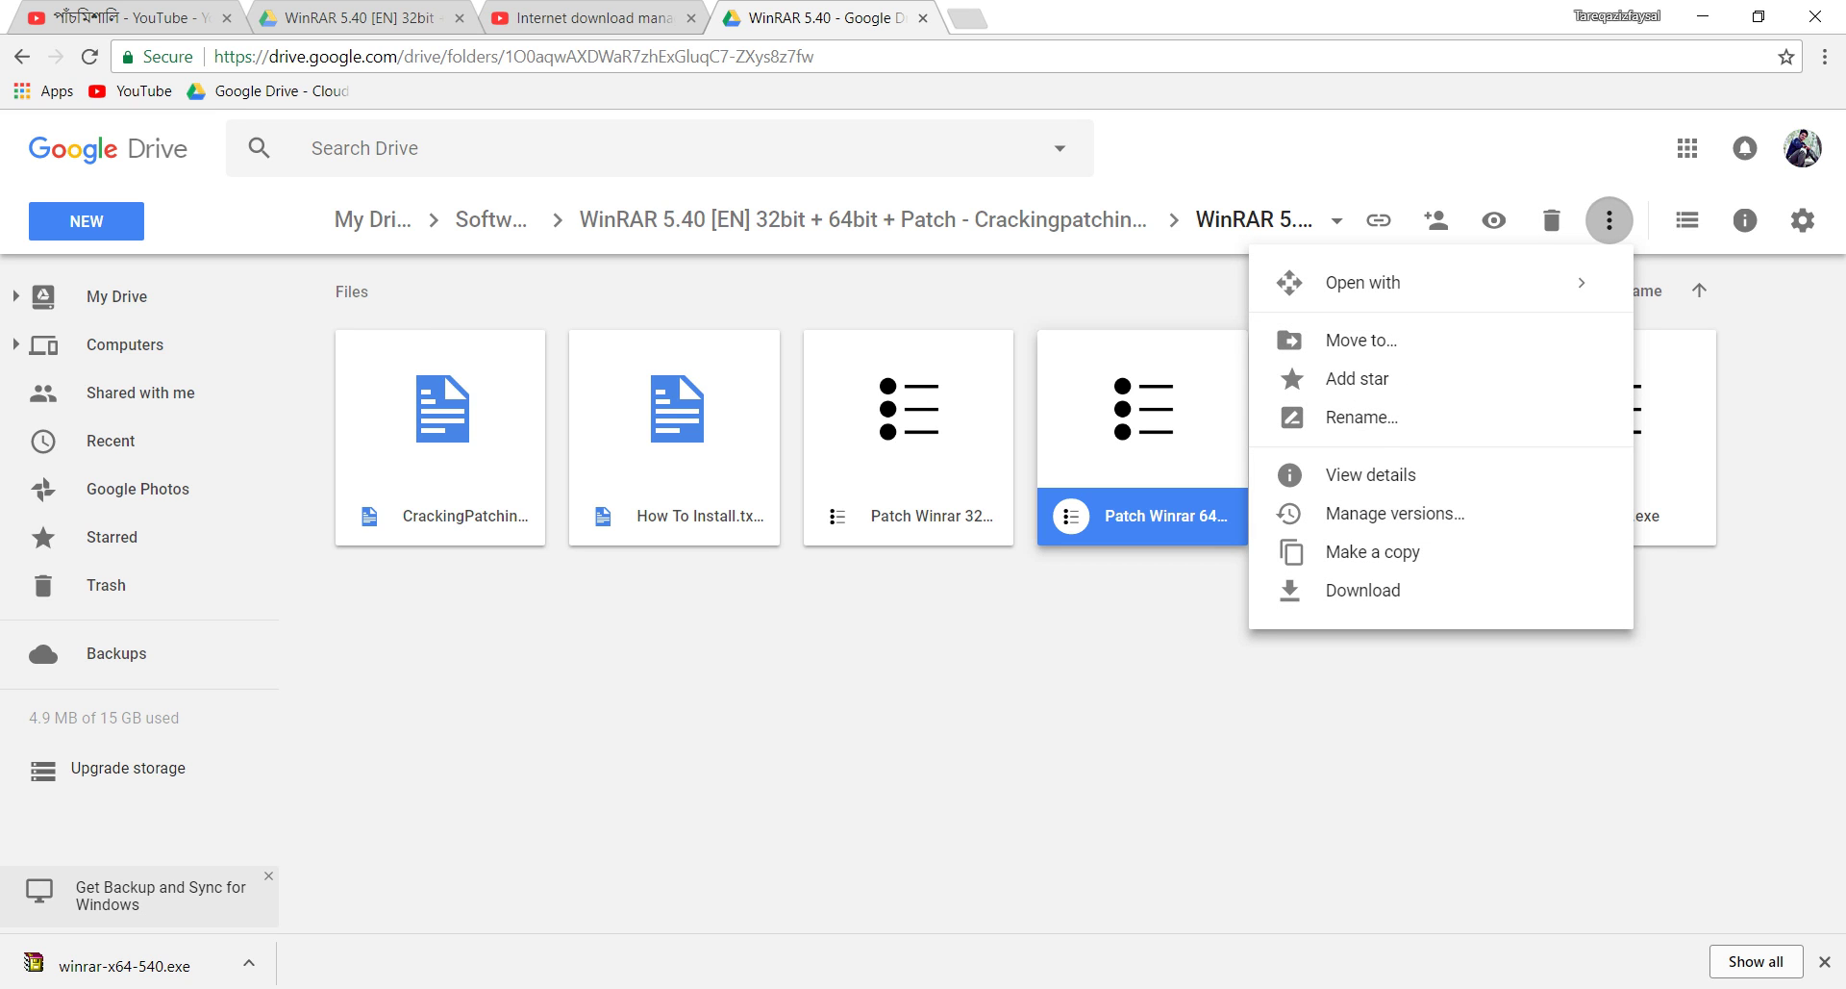
{"action": "left_click", "coordinate": [1363, 590]}
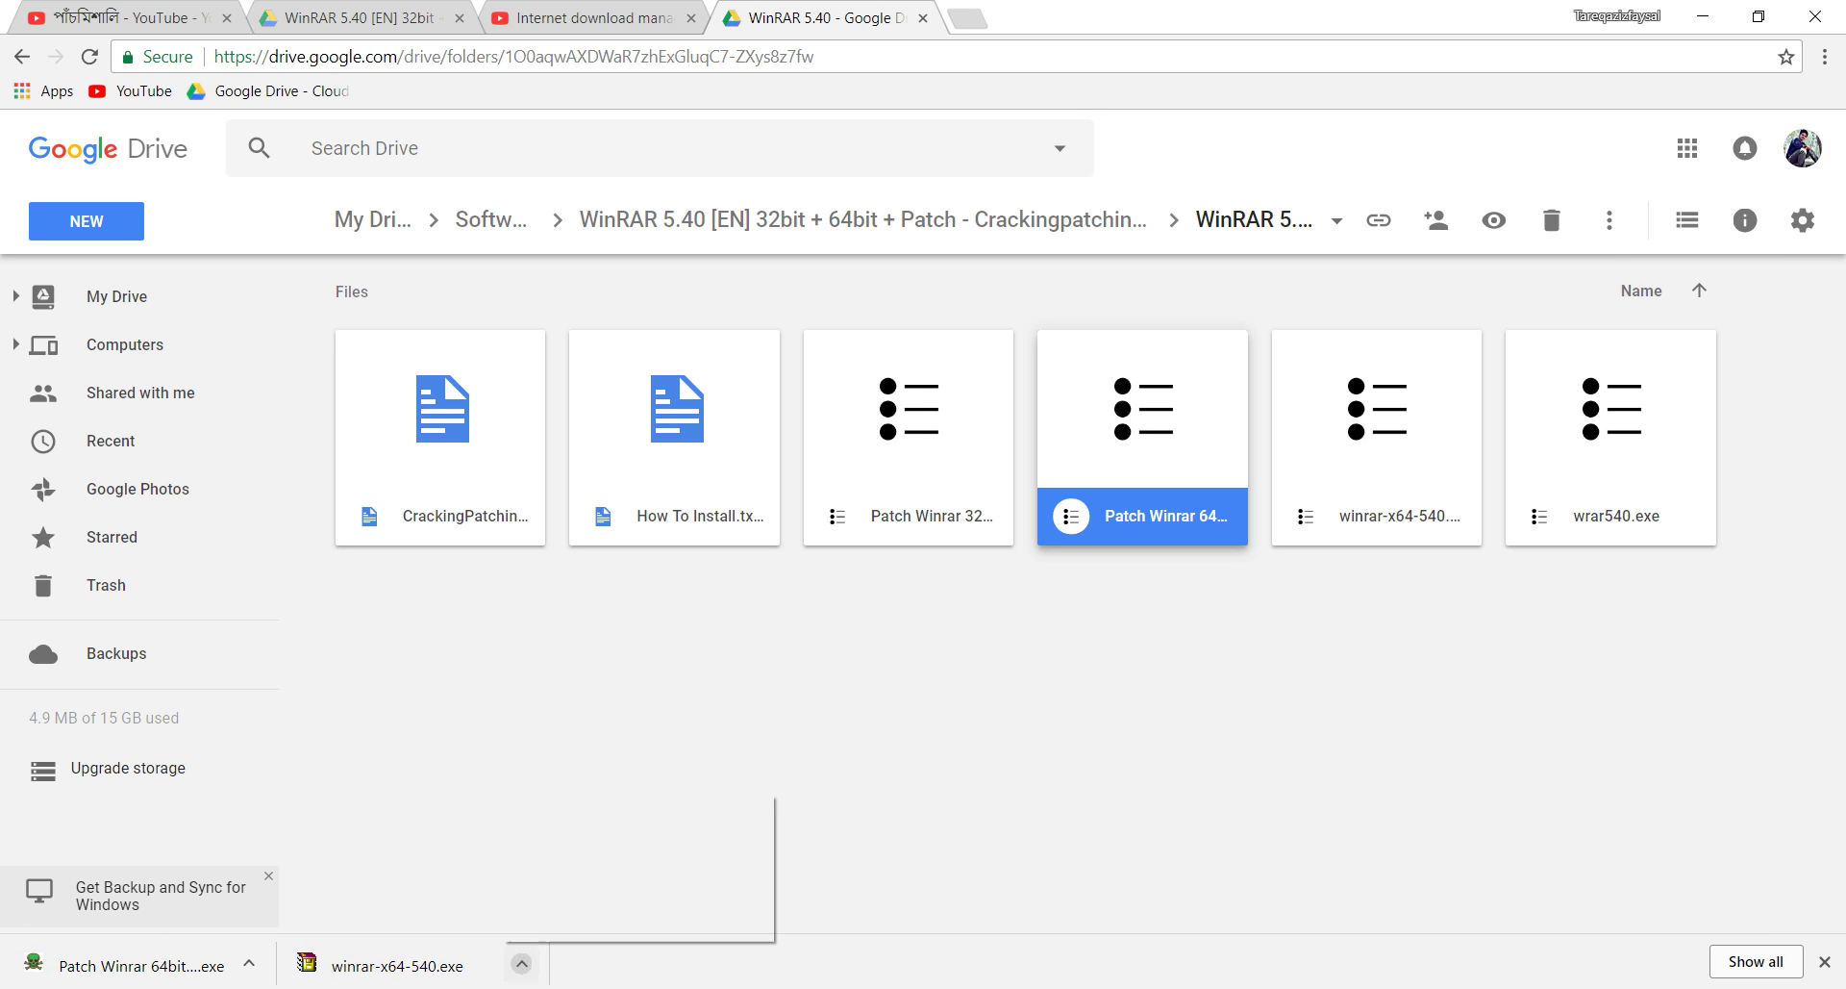
Return to the Tutorial folder in File Explorer, refresh it and select the winrar-x64-540.exe installer.
{"action": "left_click", "coordinate": [521, 963]}
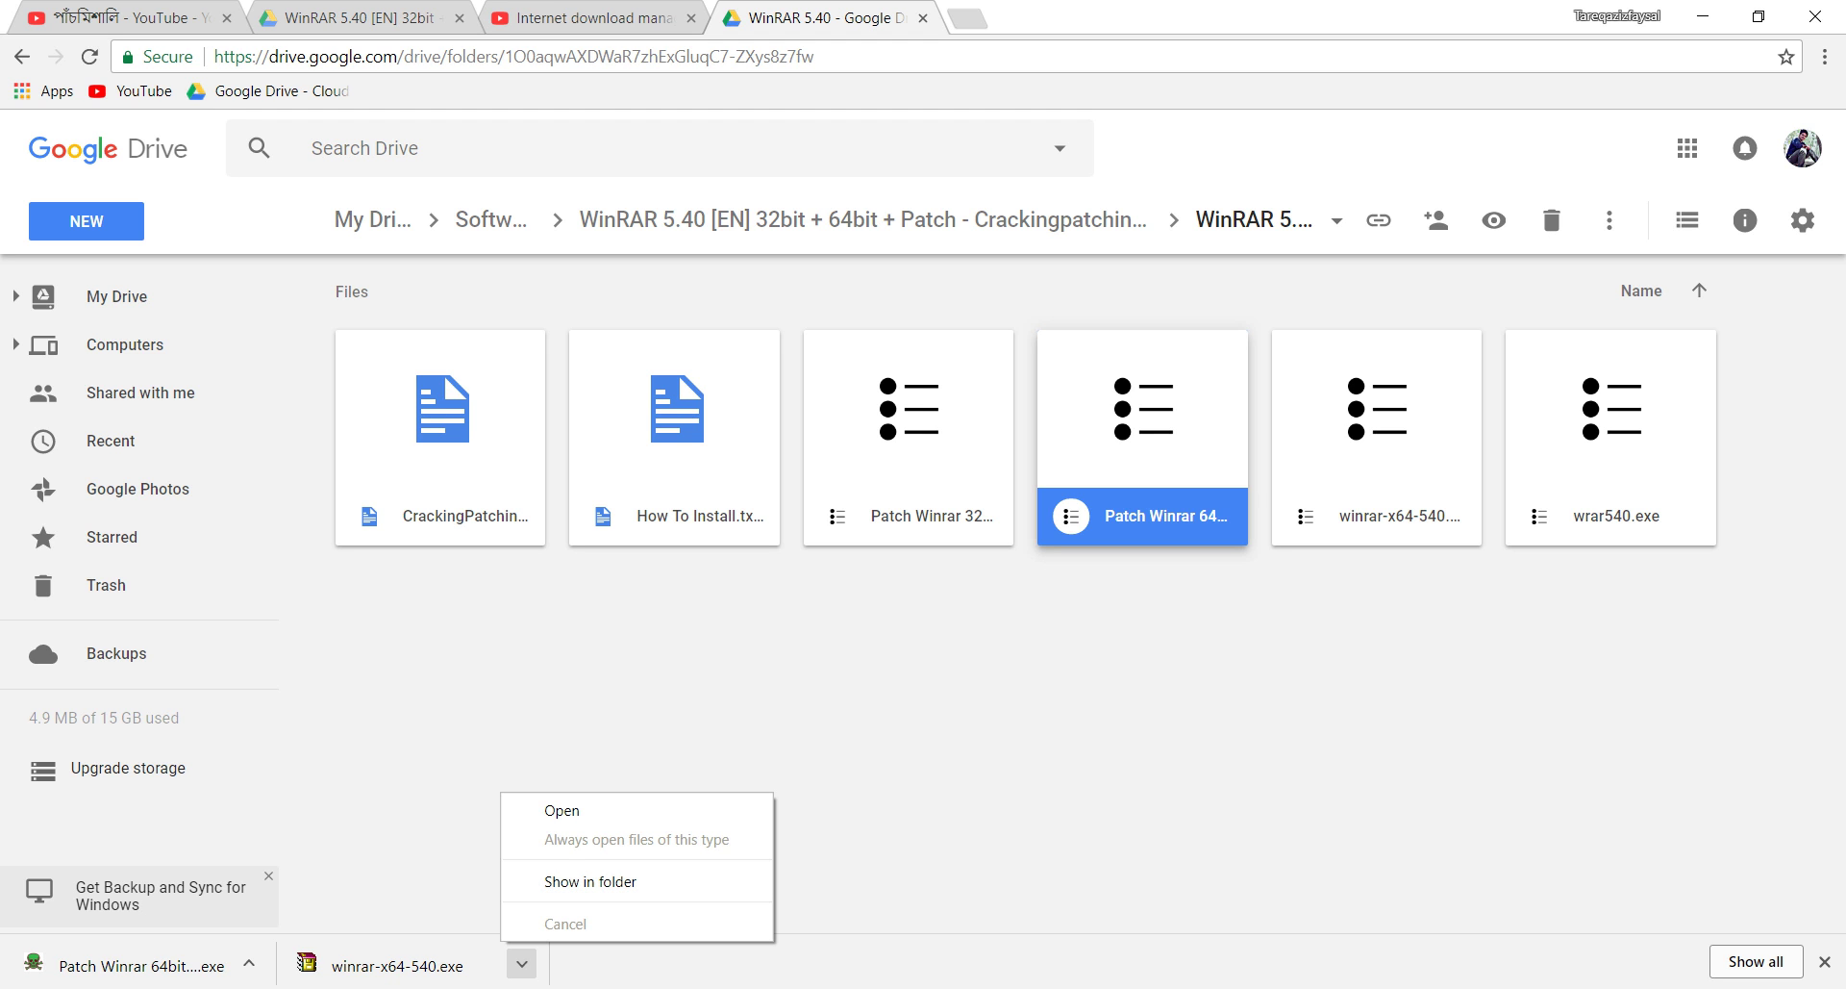
{"action": "left_click", "coordinate": [980, 988]}
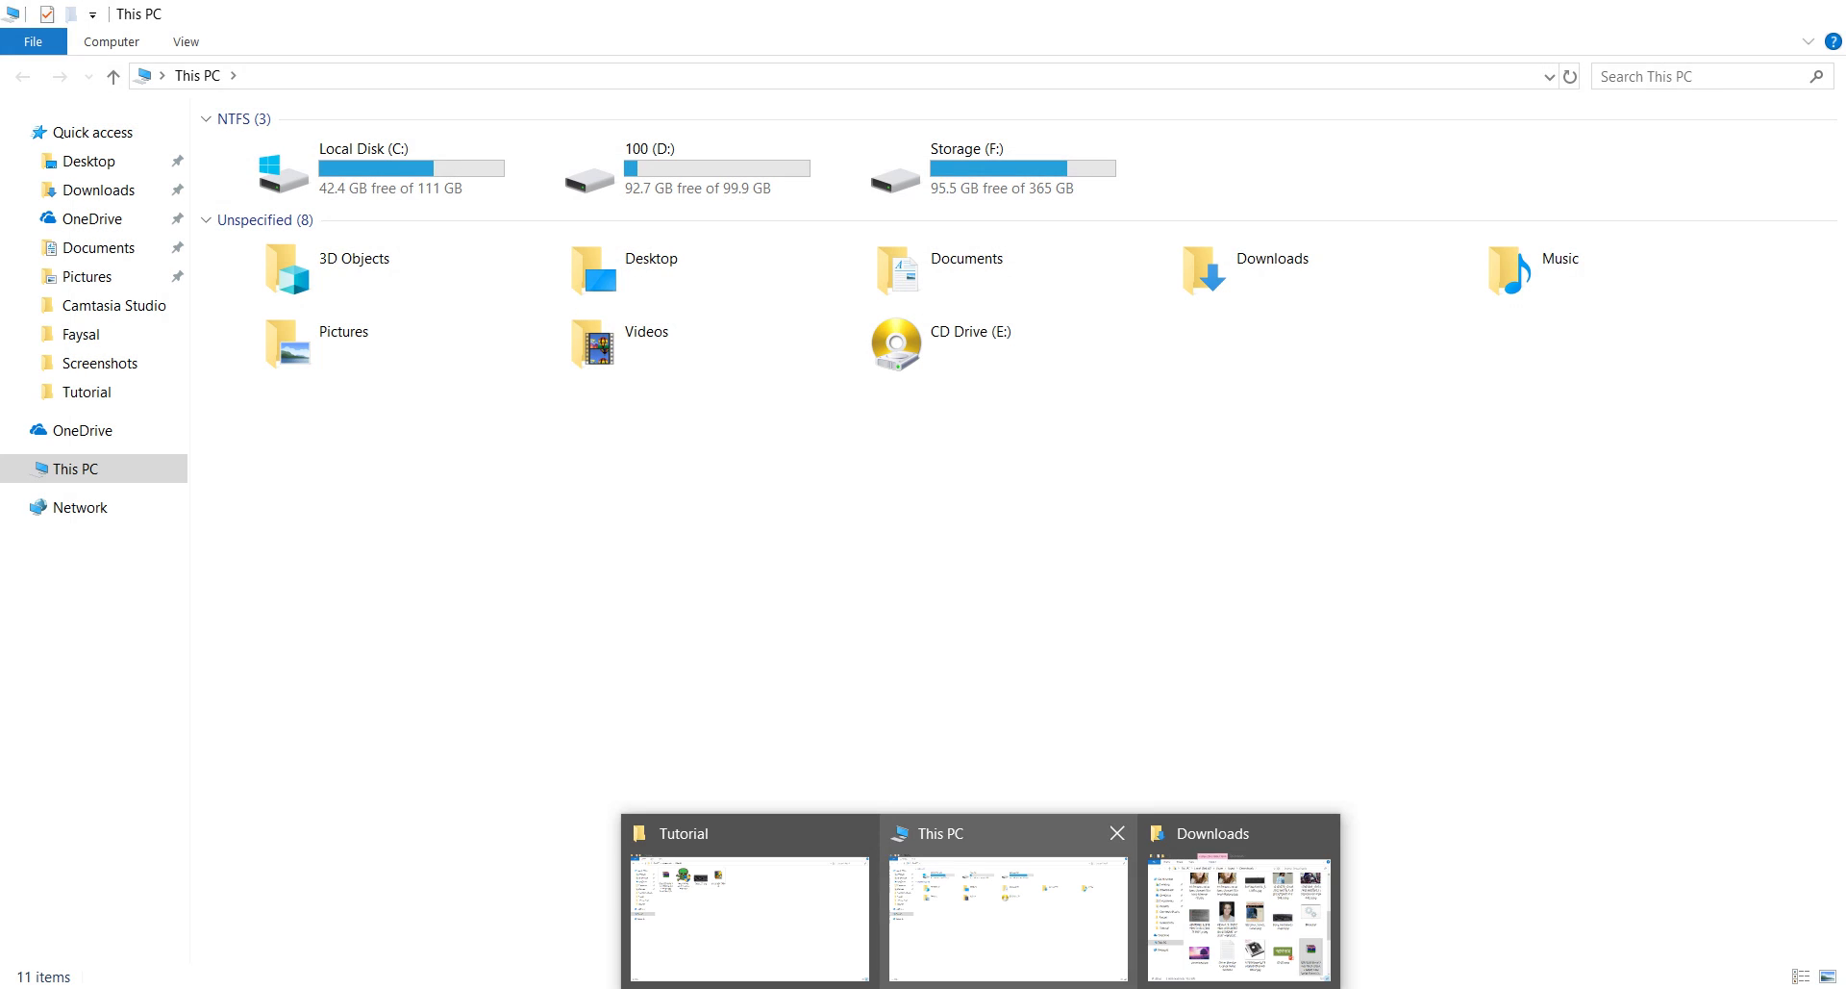
{"action": "left_click", "coordinate": [750, 918]}
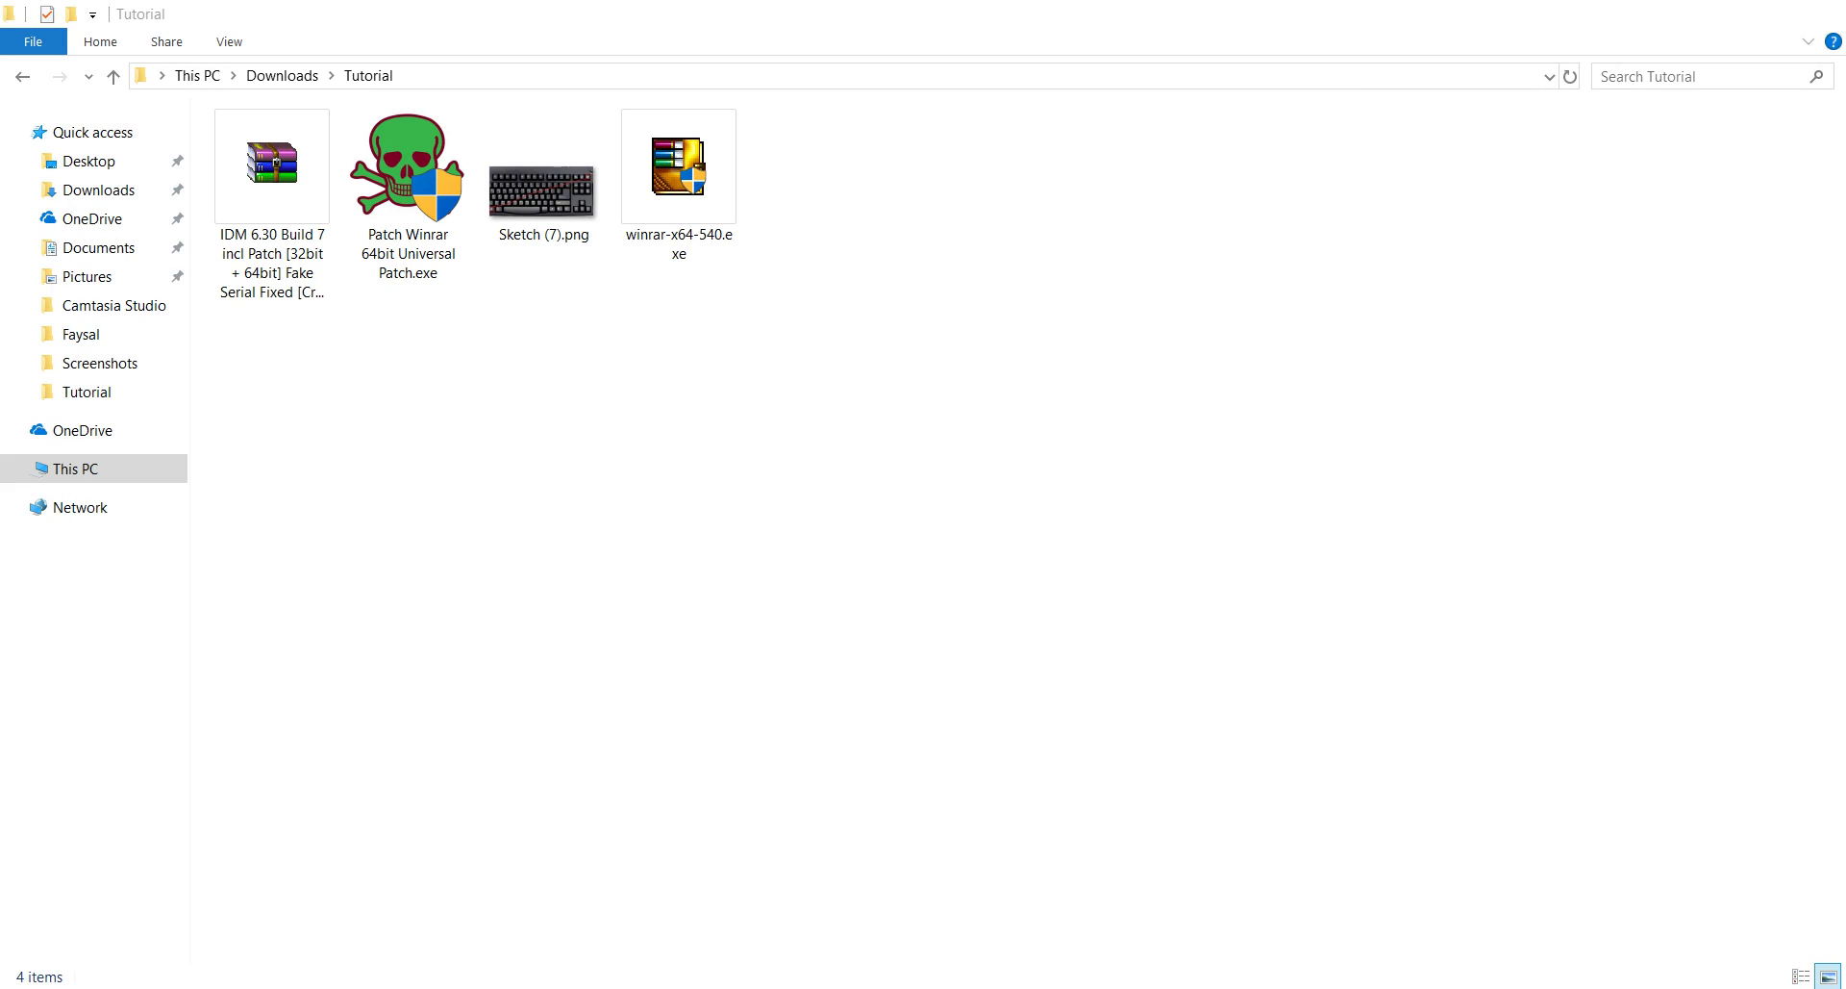
{"action": "right_click", "coordinate": [717, 366]}
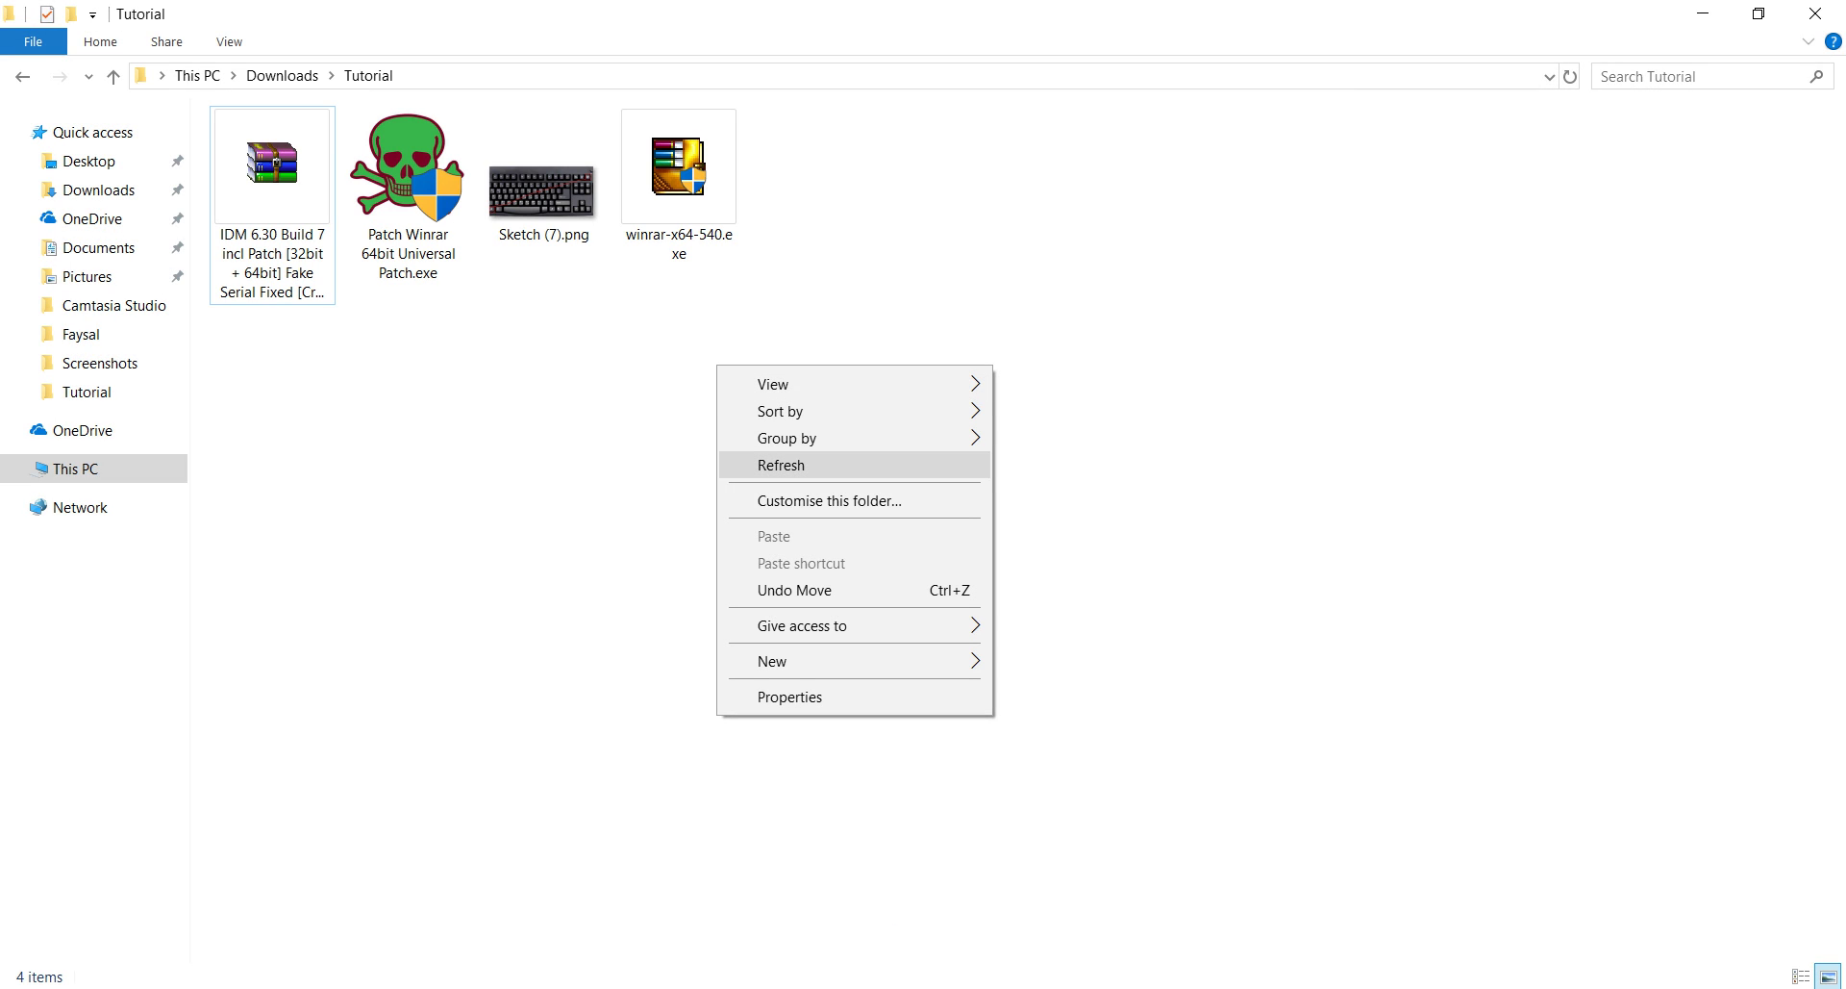
{"action": "left_click", "coordinate": [781, 464]}
{"action": "left_click", "coordinate": [679, 173]}
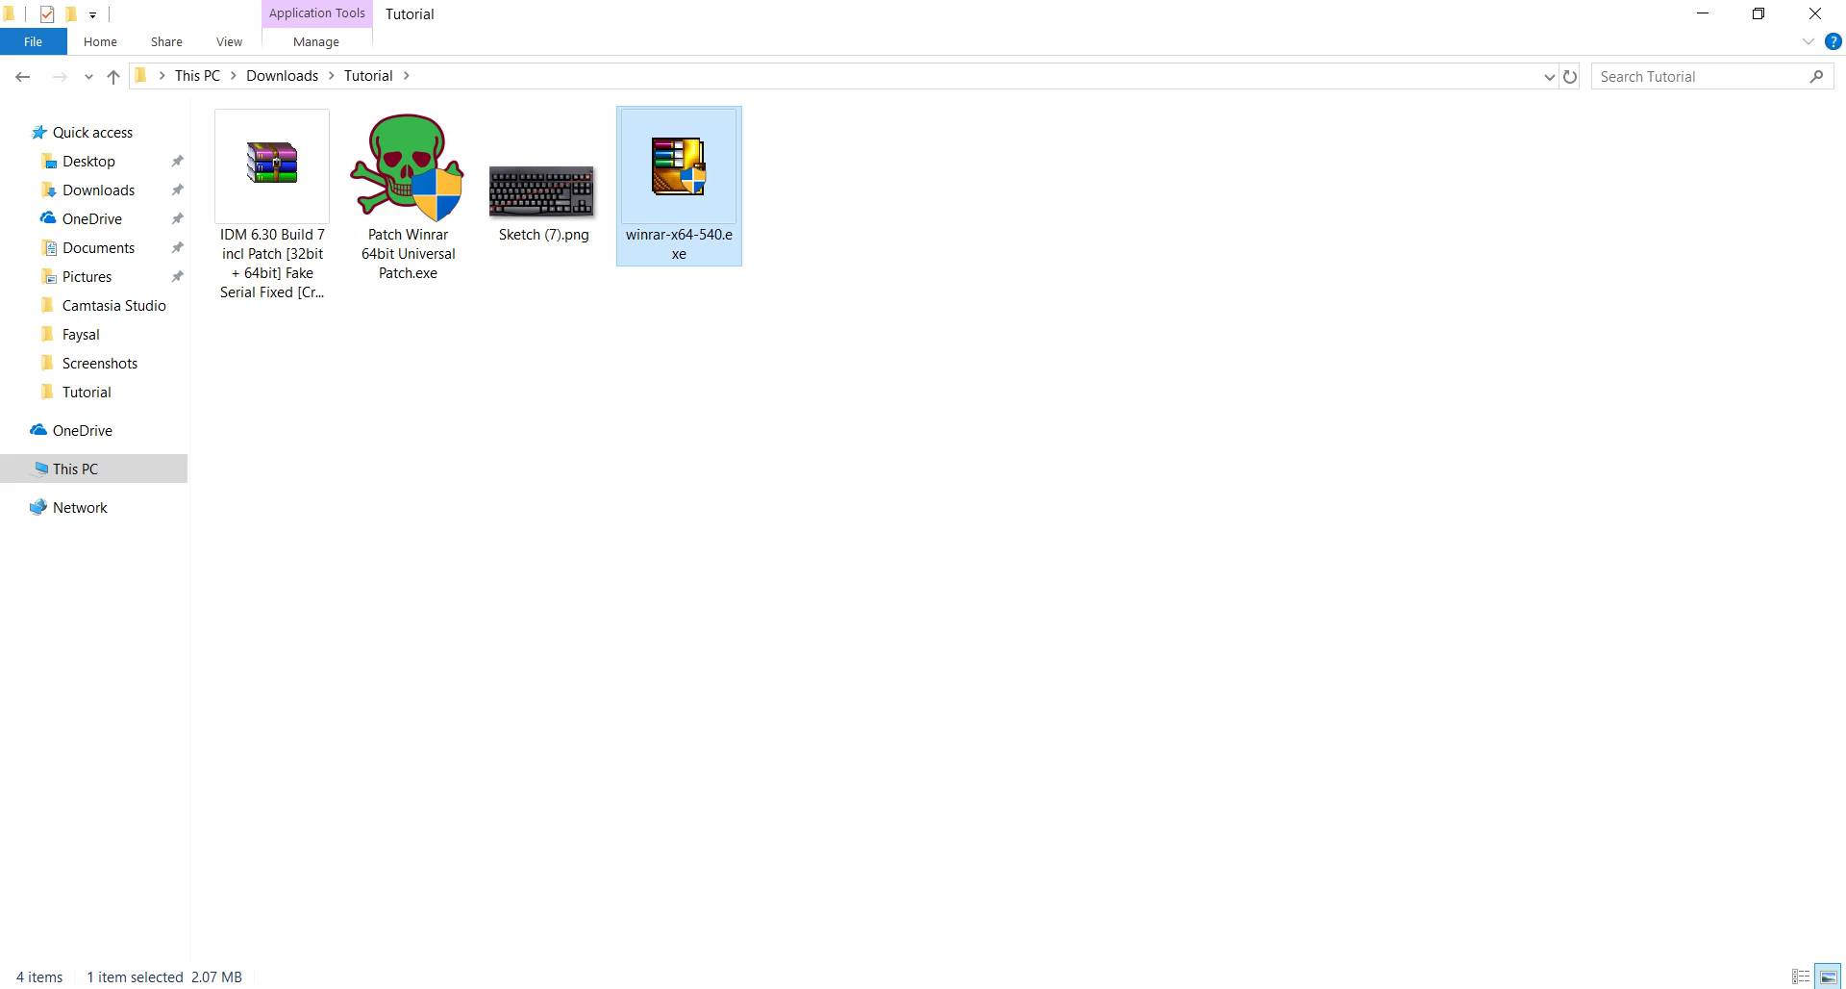
Install WinRAR 5.40 from winrar-x64-540.exe into C:\Program Files\WinRAR with the default associations, and close the WinRAR program folder.
{"action": "right_click", "coordinate": [720, 220]}
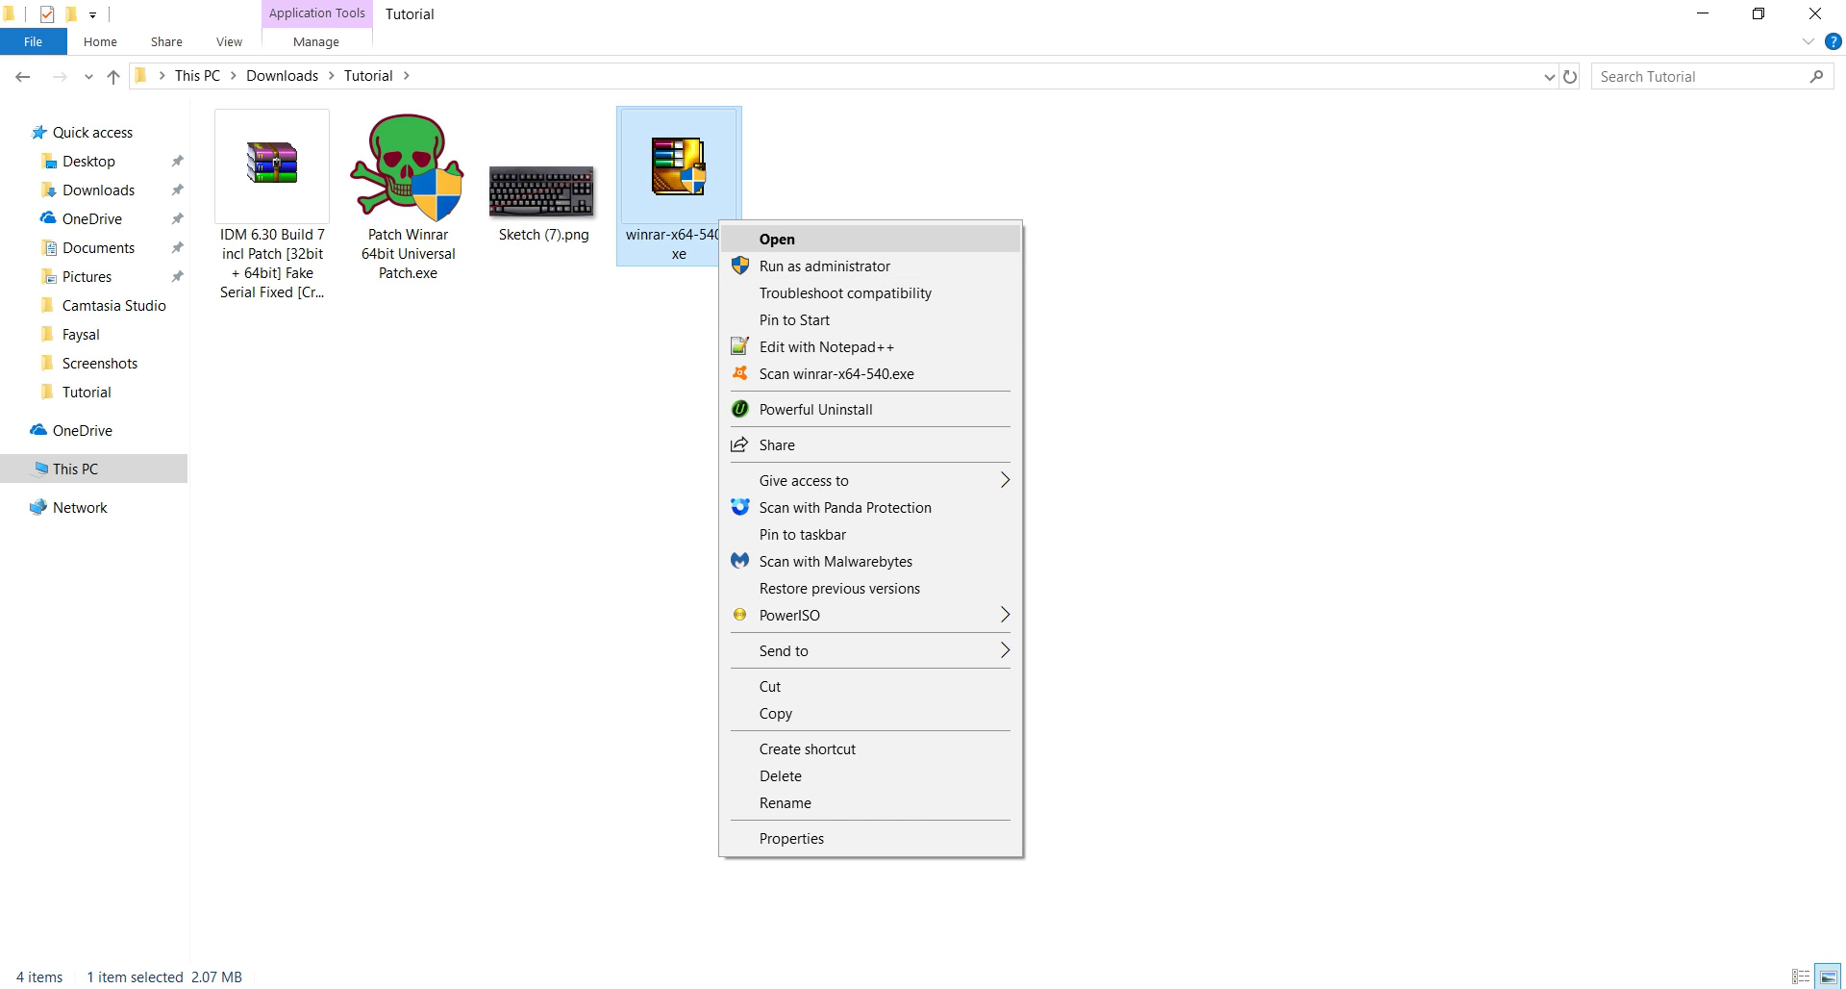
{"action": "left_click", "coordinate": [777, 238]}
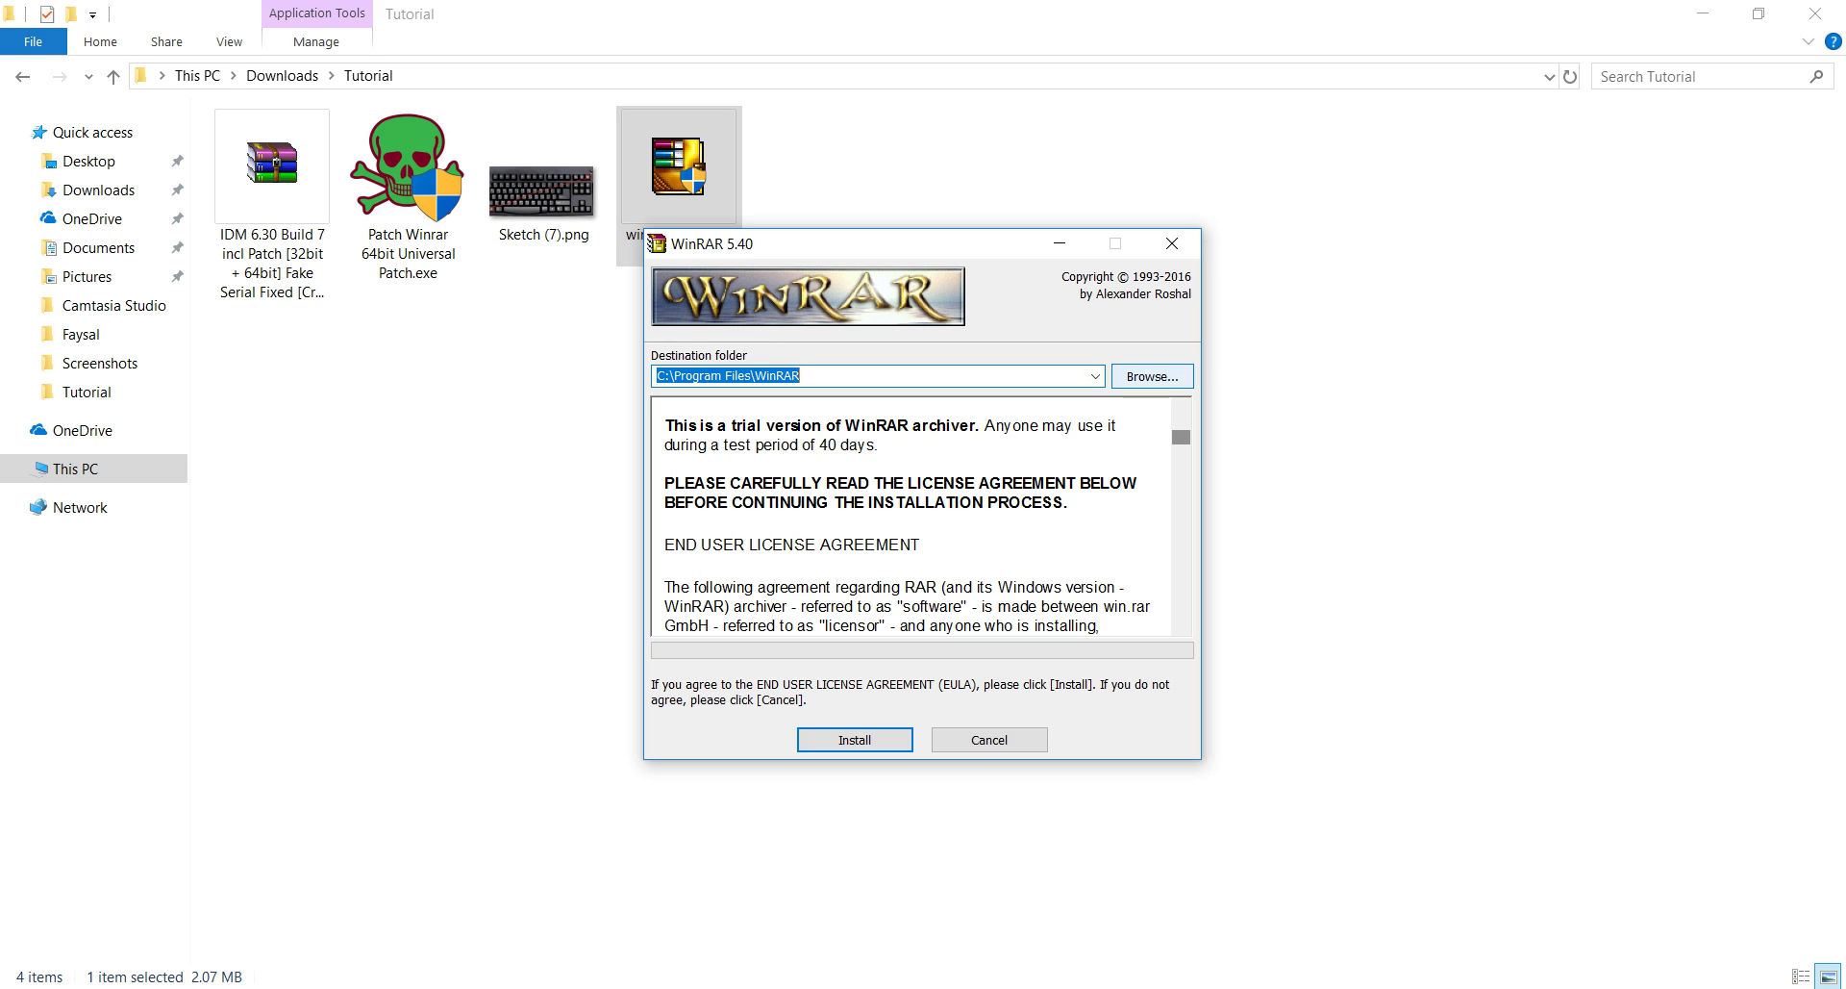
{"action": "scroll", "coordinate": [911, 515], "scroll_direction": "down", "scroll_amount": 10}
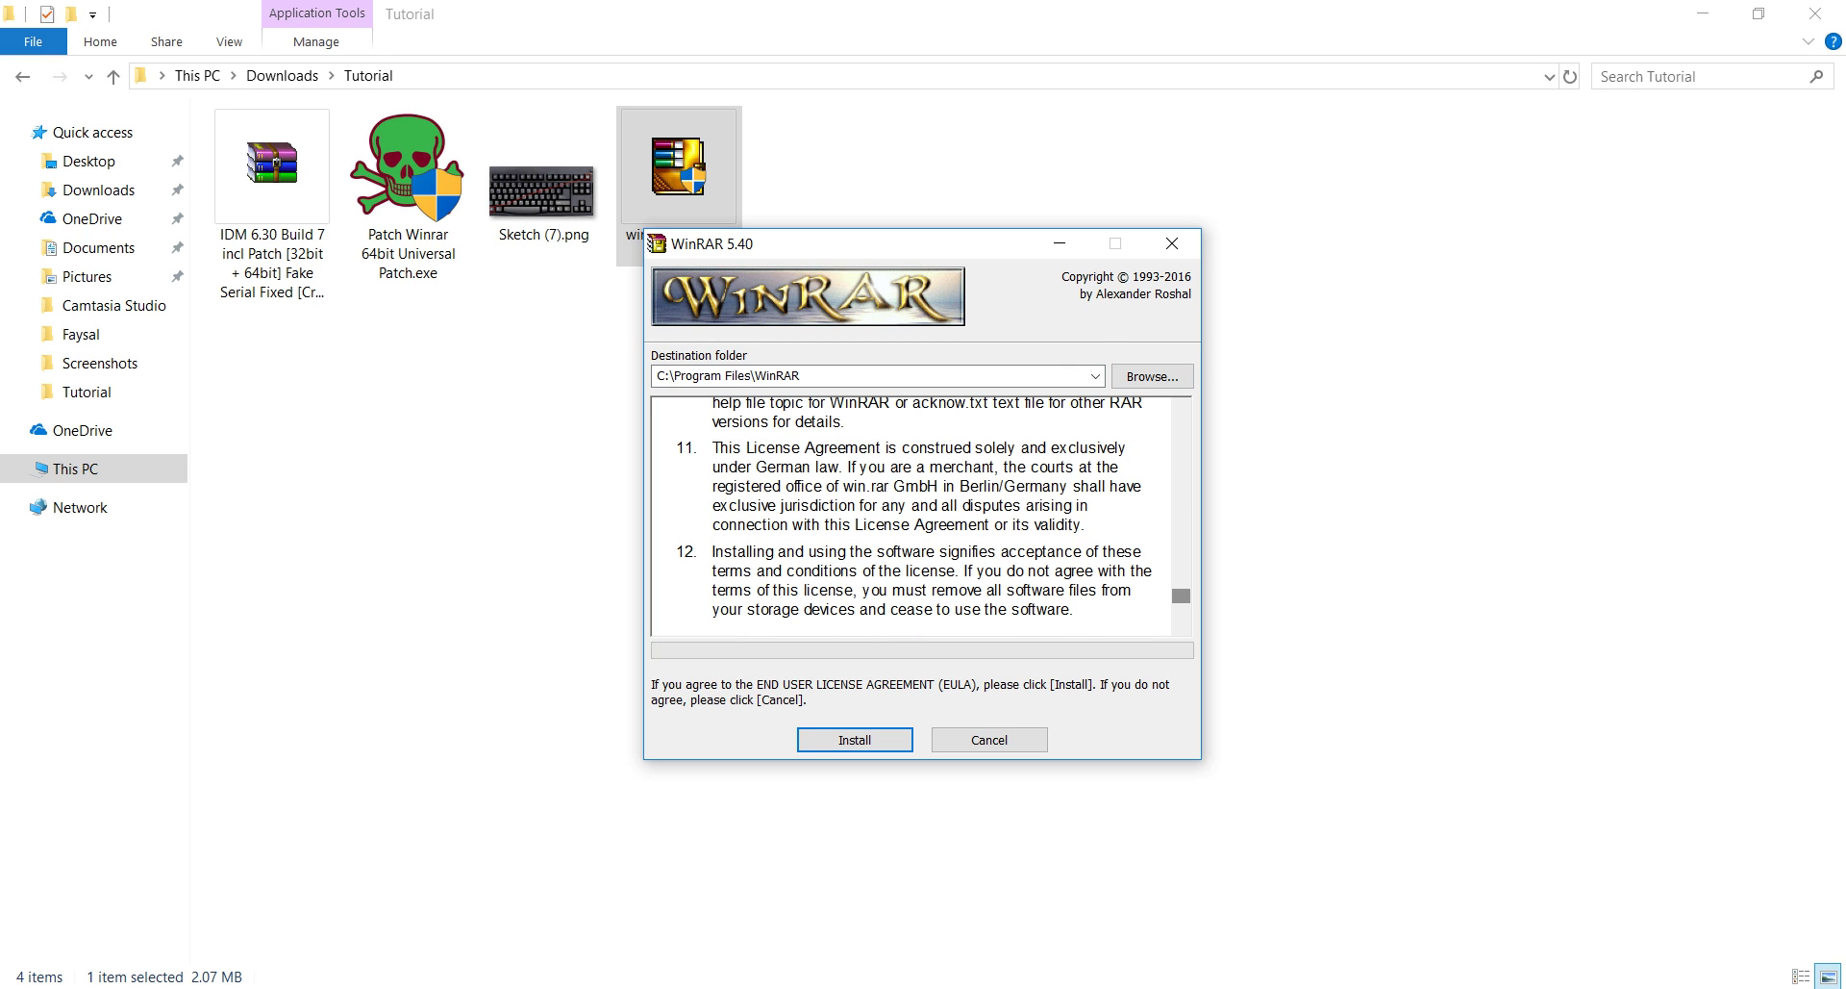
{"action": "left_click", "coordinate": [854, 740]}
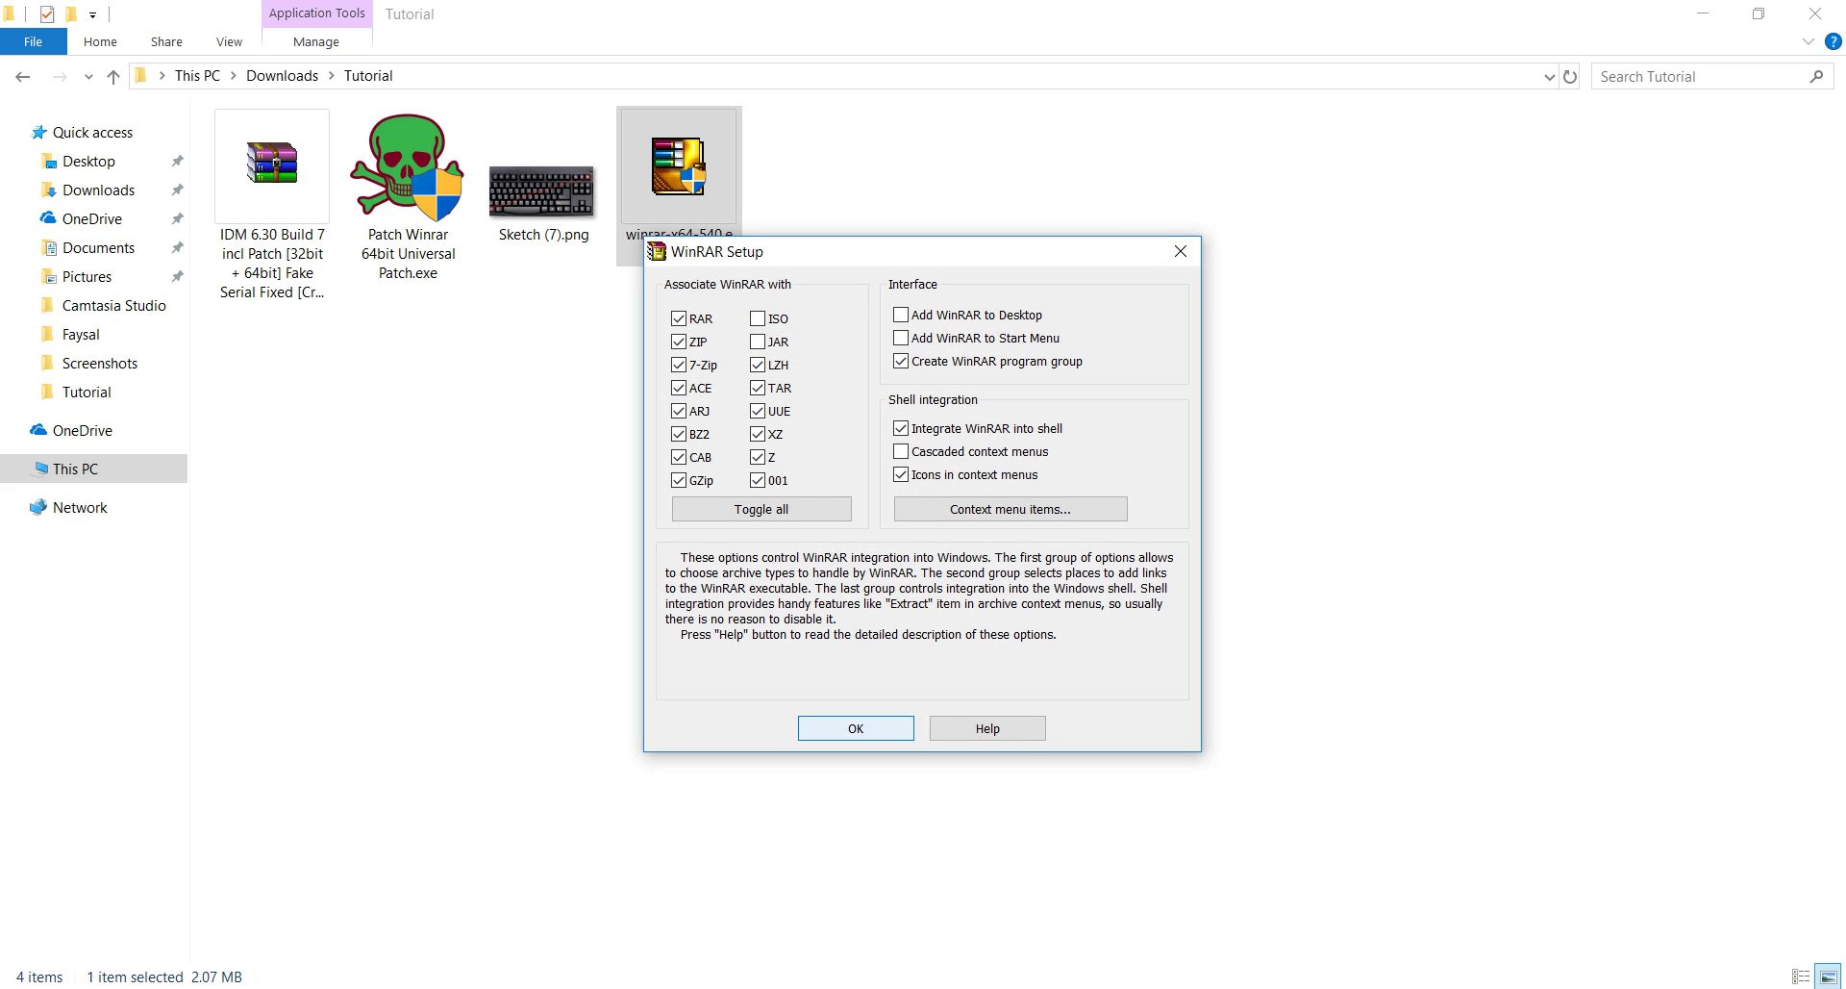
{"action": "left_click", "coordinate": [856, 728]}
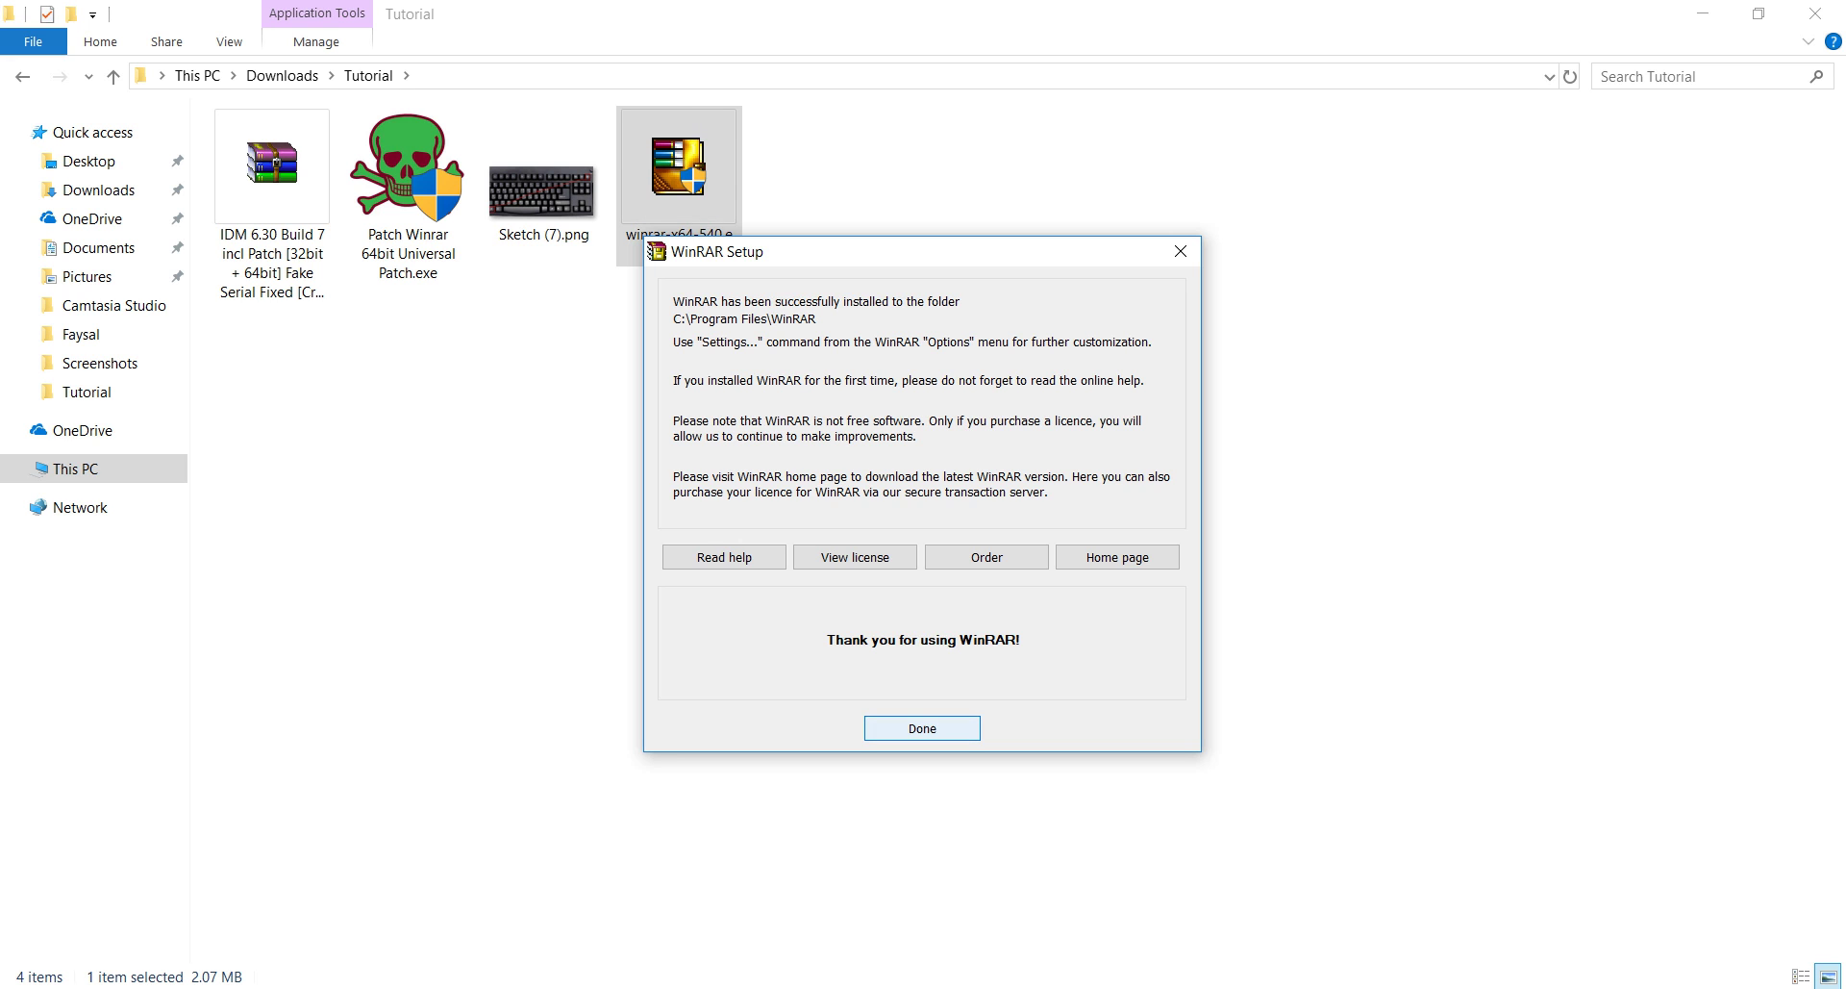
{"action": "left_click", "coordinate": [922, 728]}
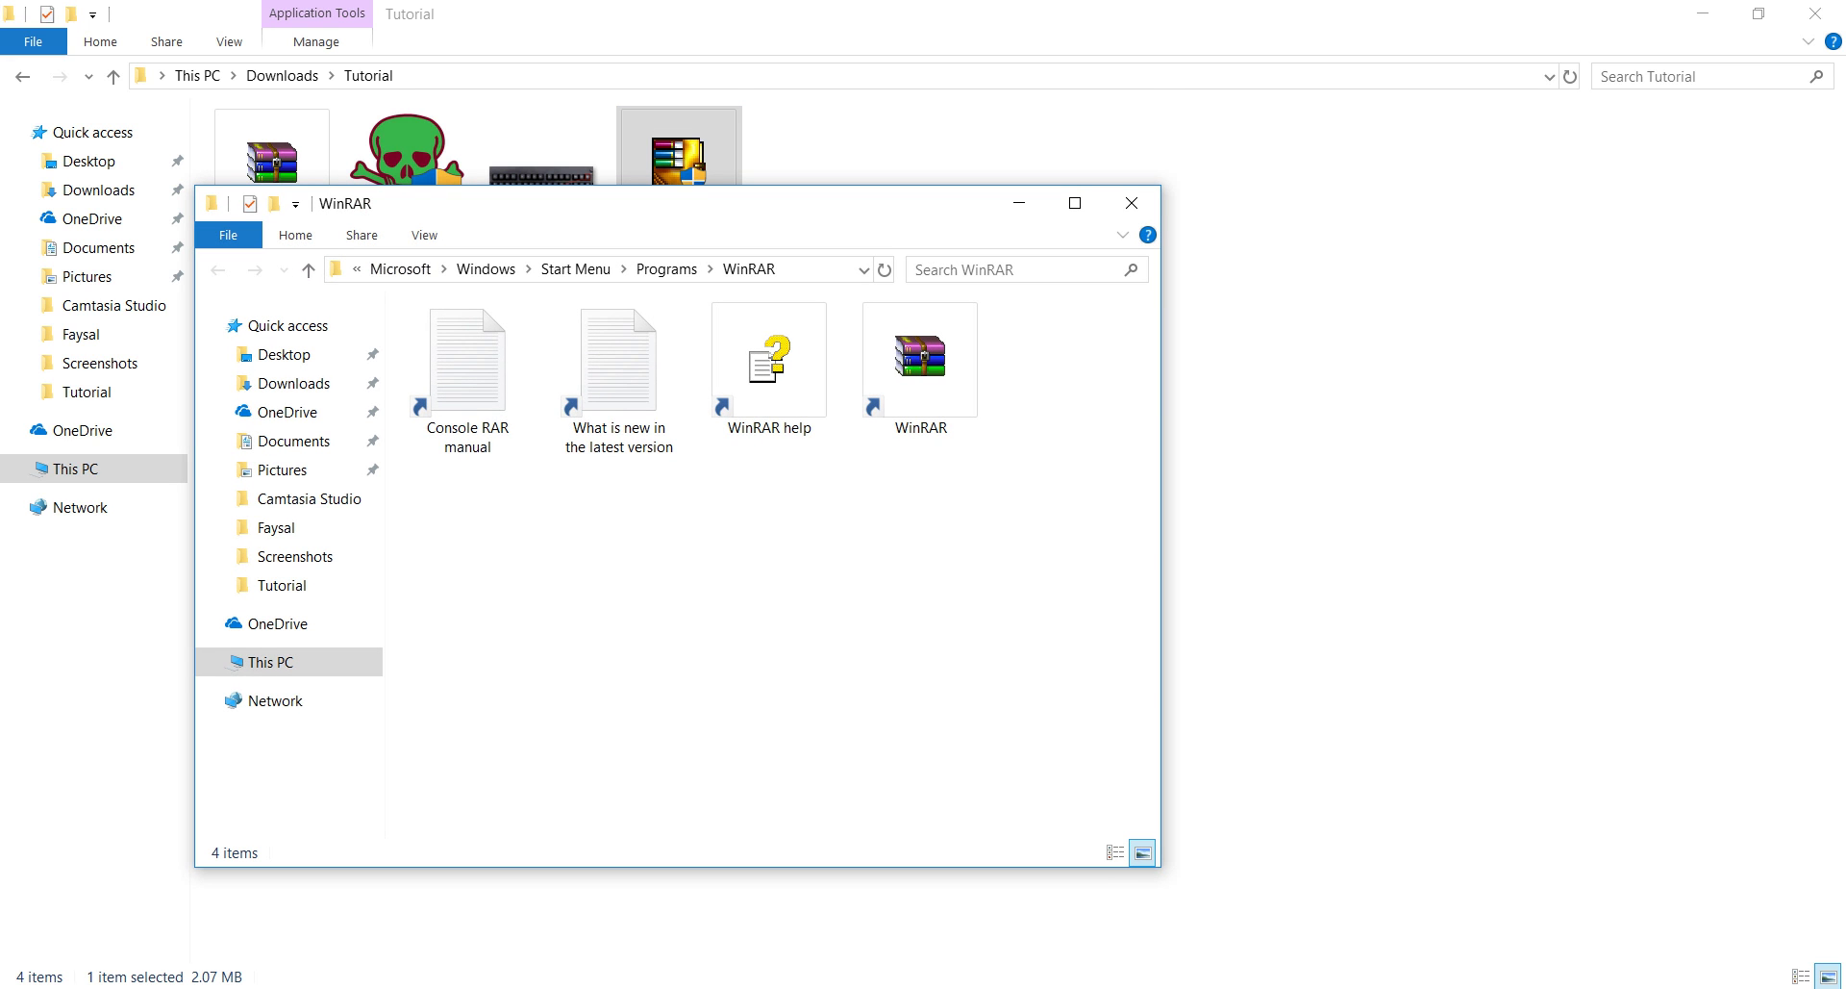
{"action": "left_click", "coordinate": [1131, 203]}
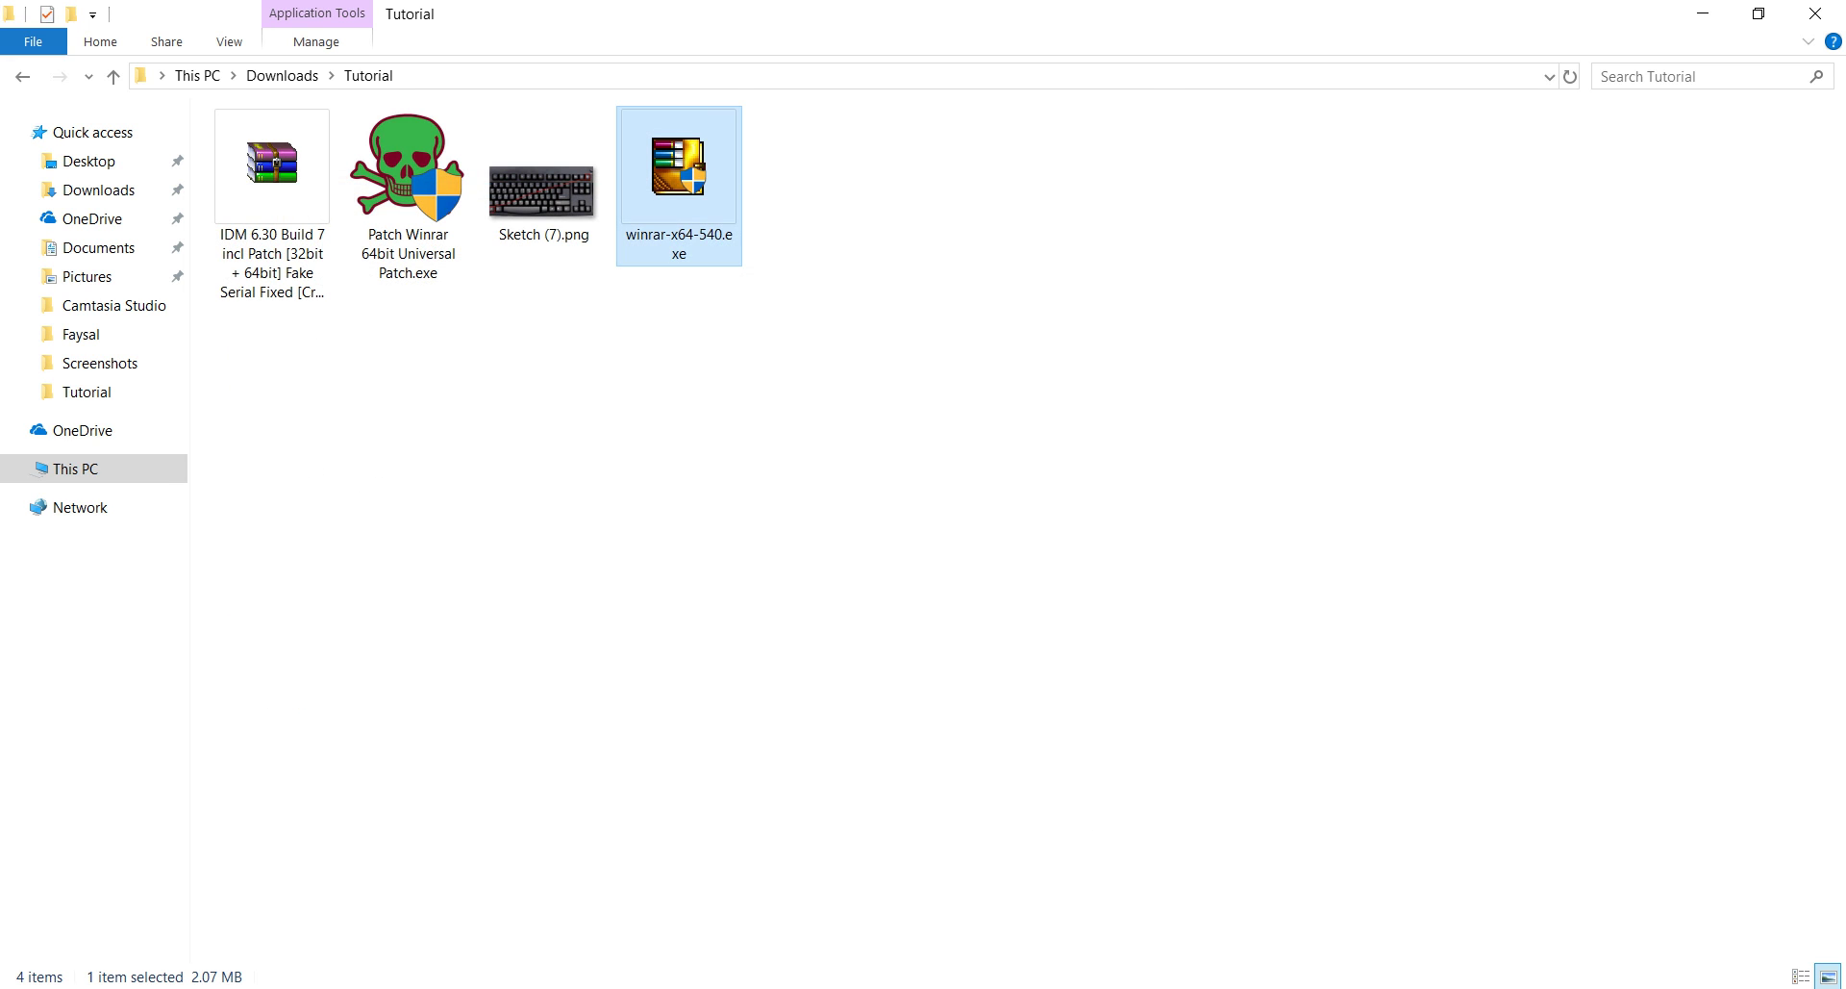
{"action": "left_click", "coordinate": [1106, 279]}
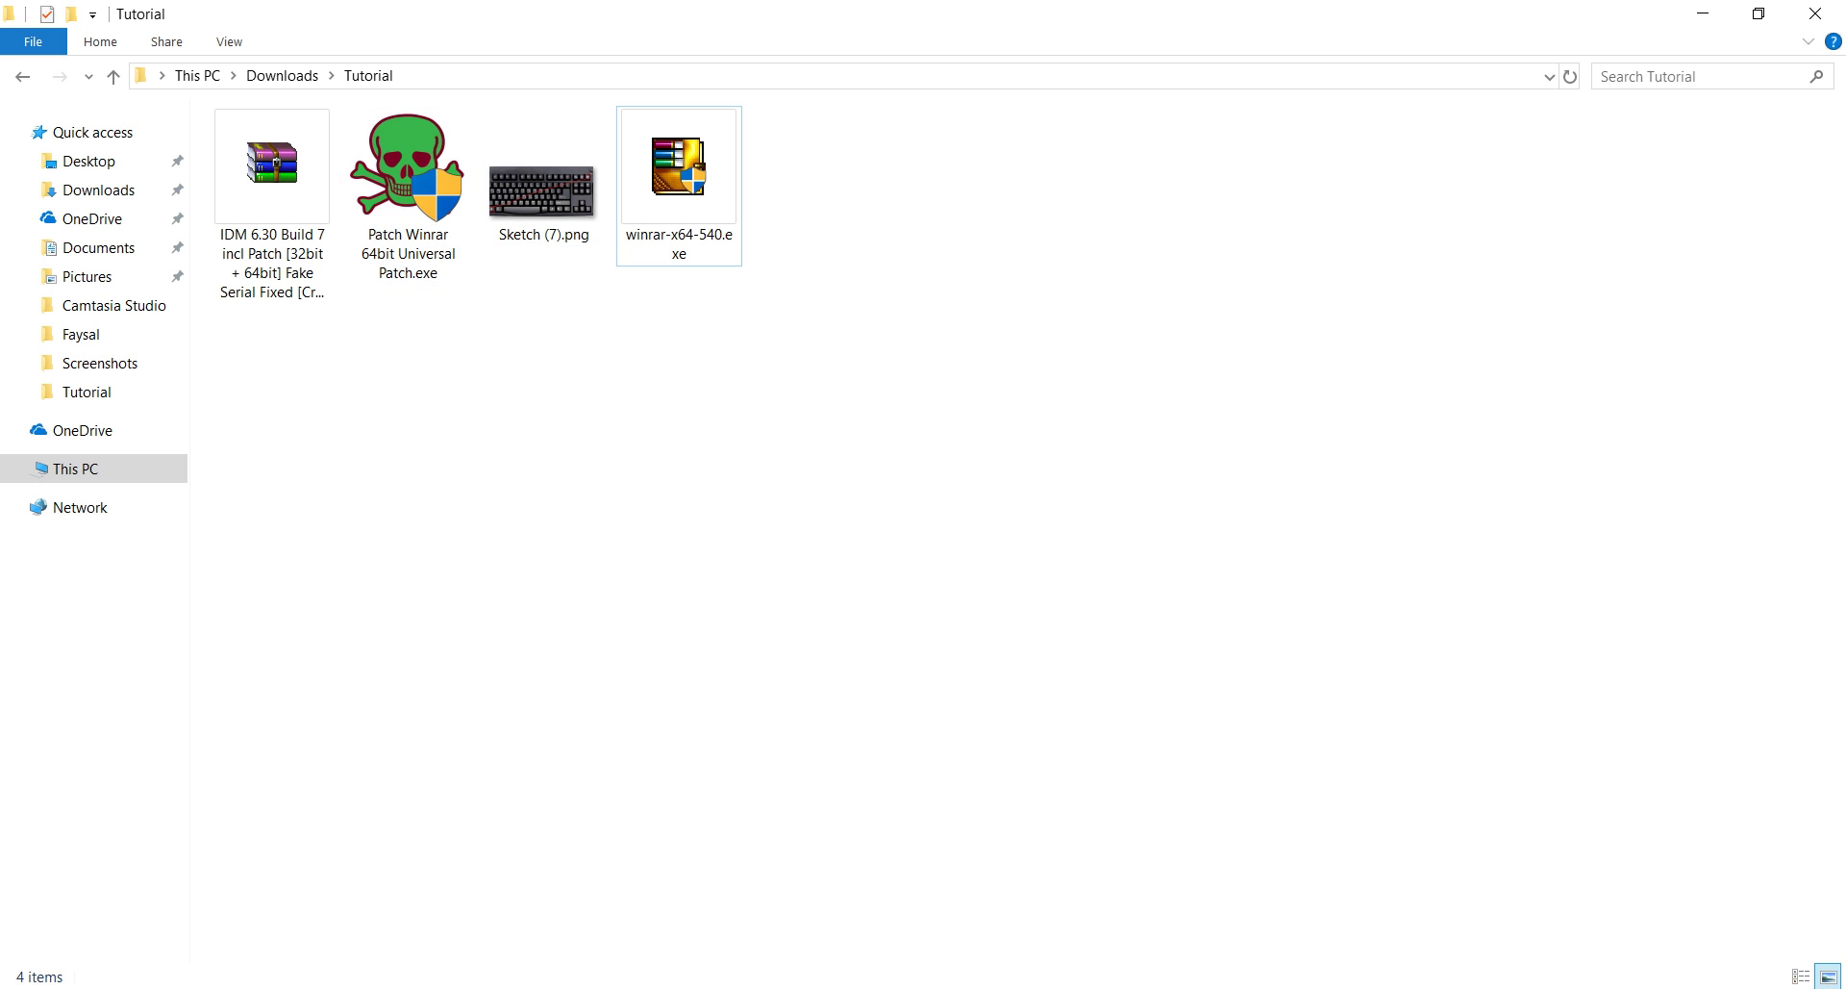
Run Patch Winrar 64bit Universal Patch.exe as administrator, continue past its information page and close the web pages it opens.
{"action": "left_click", "coordinate": [407, 197]}
{"action": "right_click", "coordinate": [411, 216]}
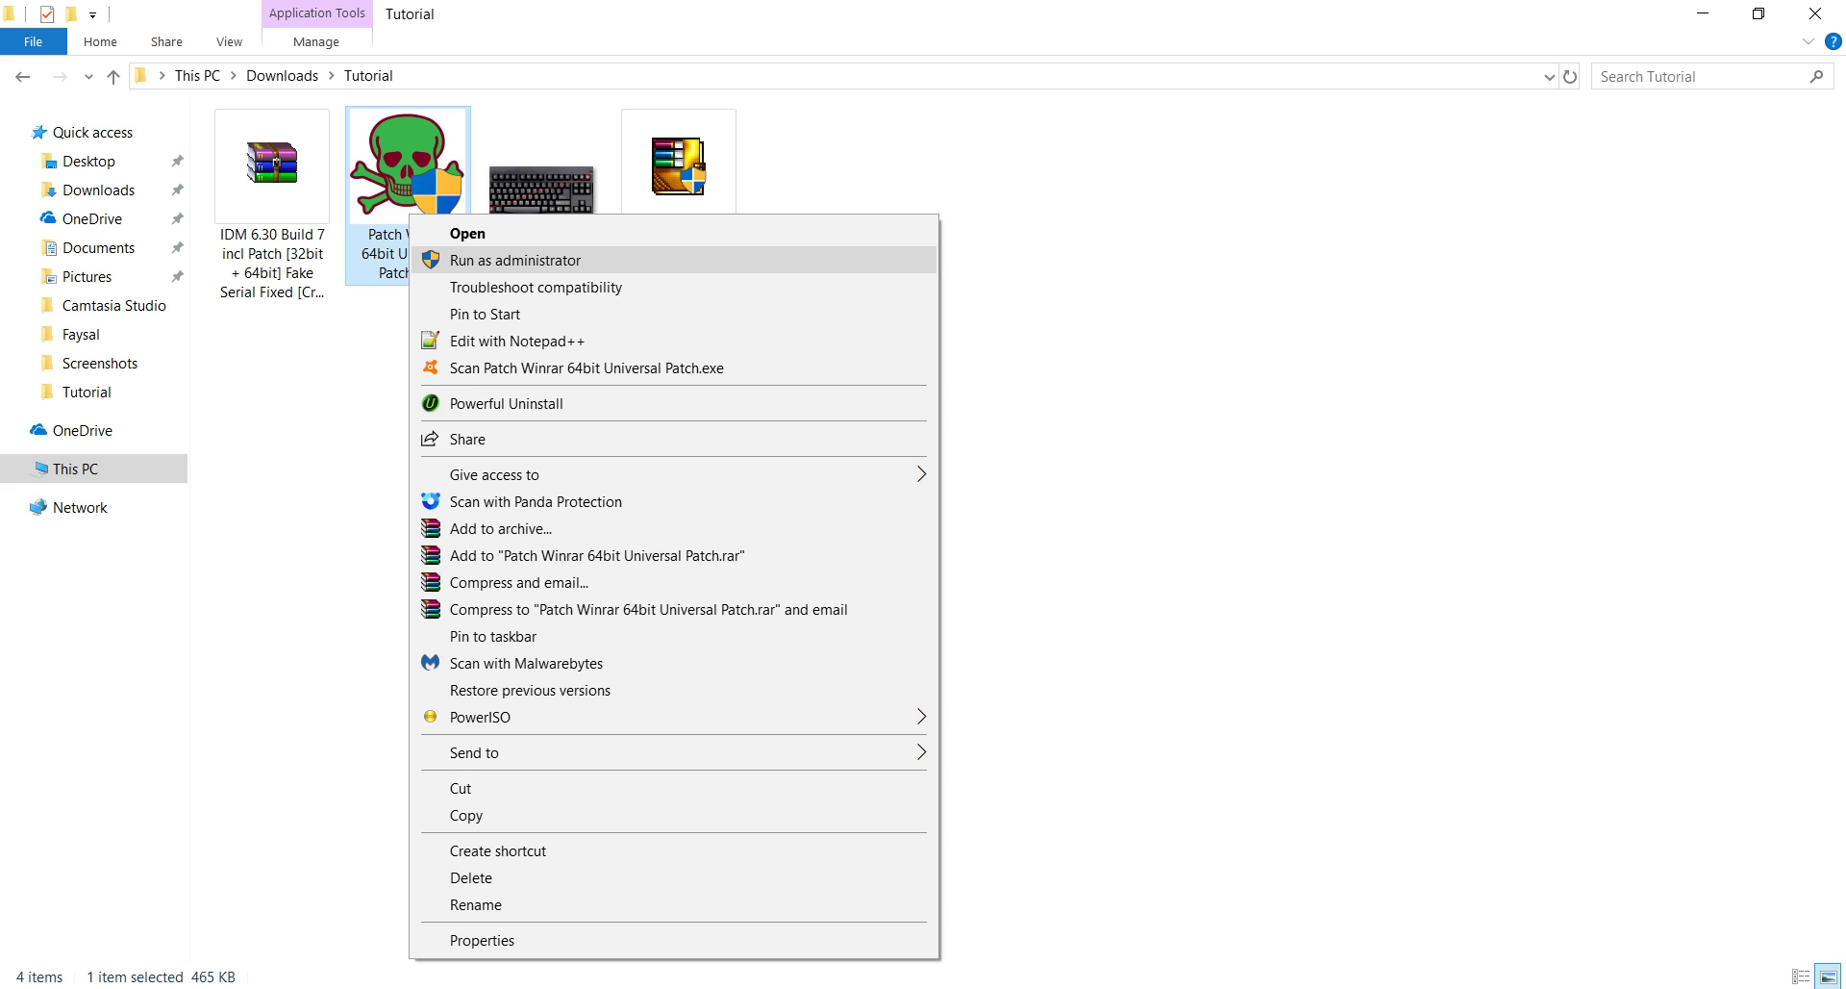
{"action": "left_click", "coordinate": [516, 260]}
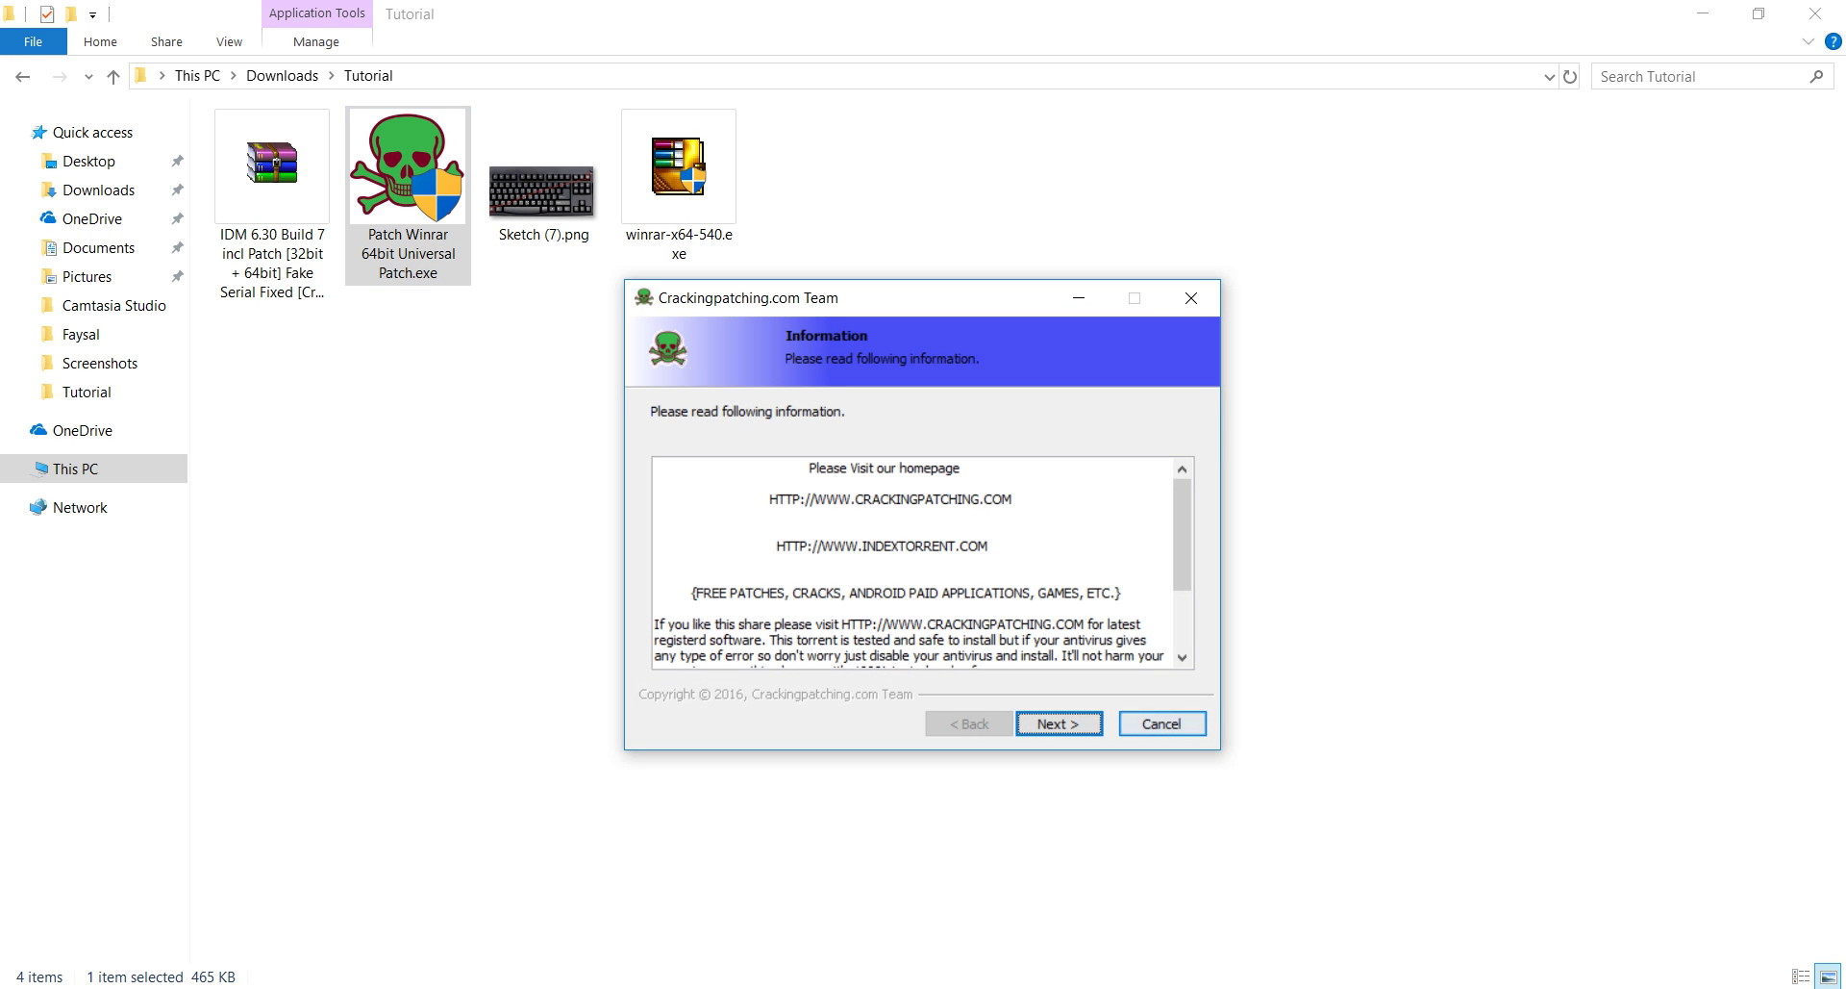
{"action": "key", "text": "Return"}
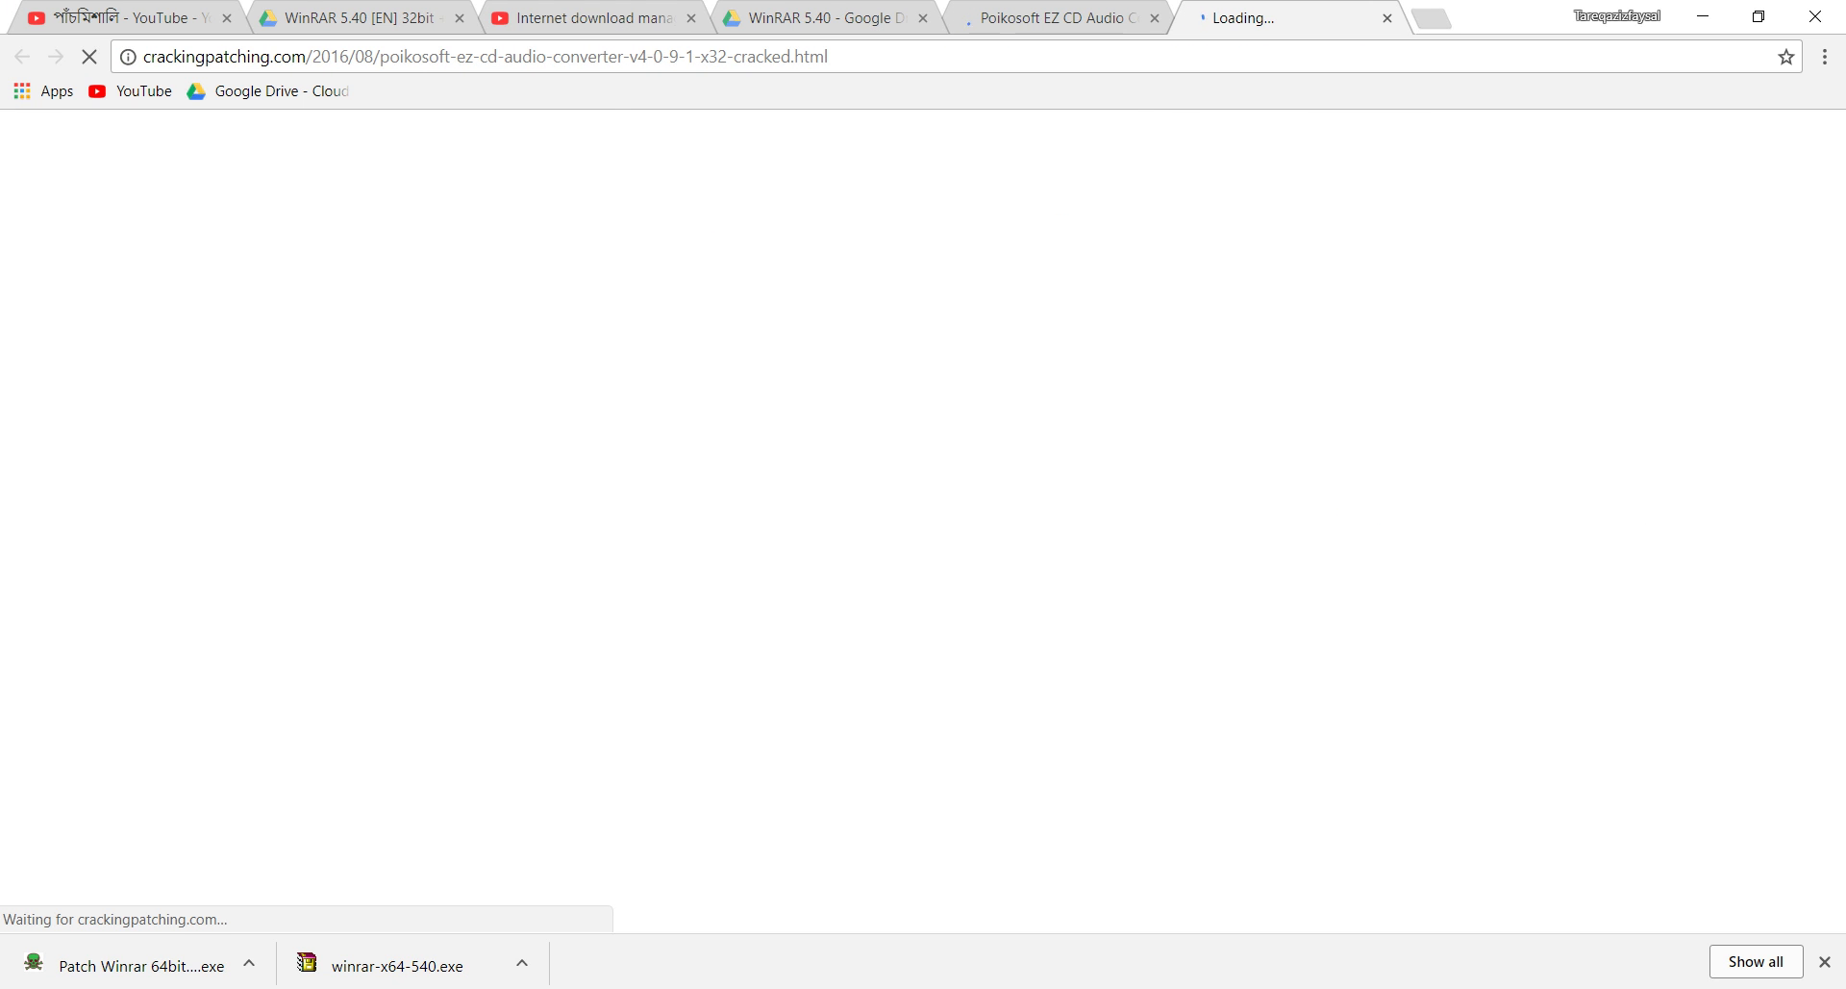
{"action": "key", "text": "Return"}
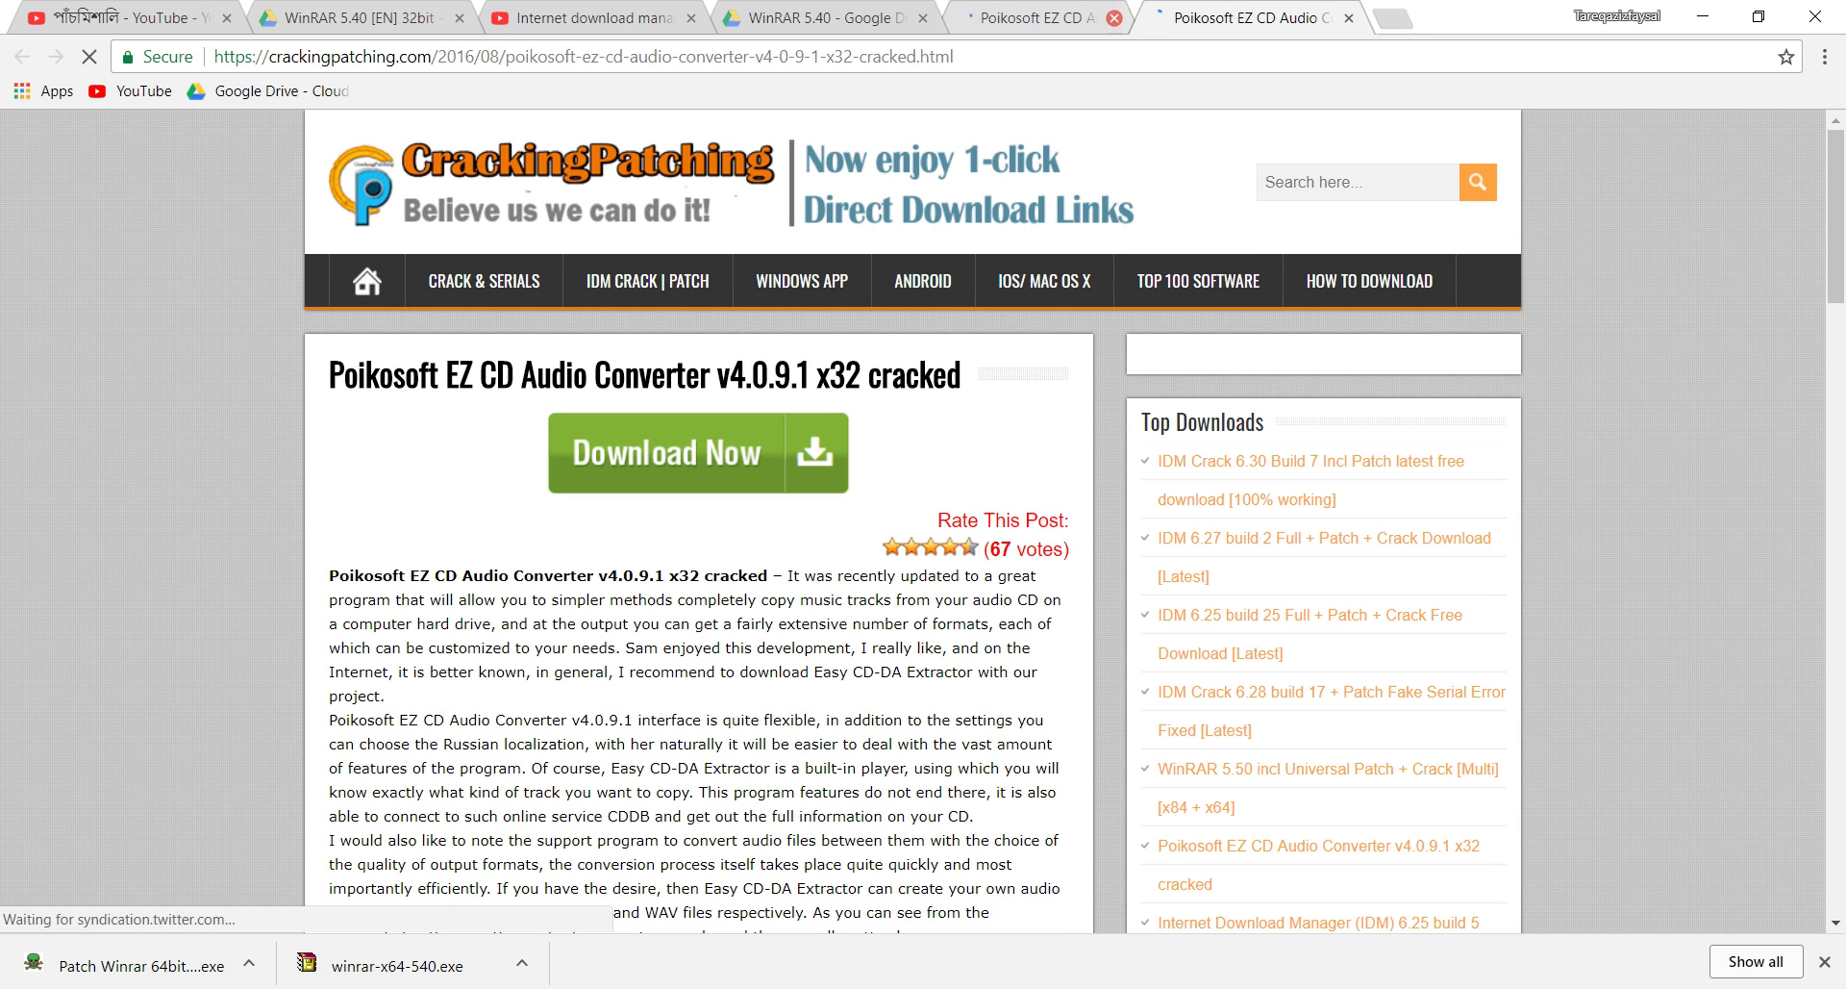
{"action": "key", "text": "ctrl+w"}
{"action": "key", "text": "ctrl+w"}
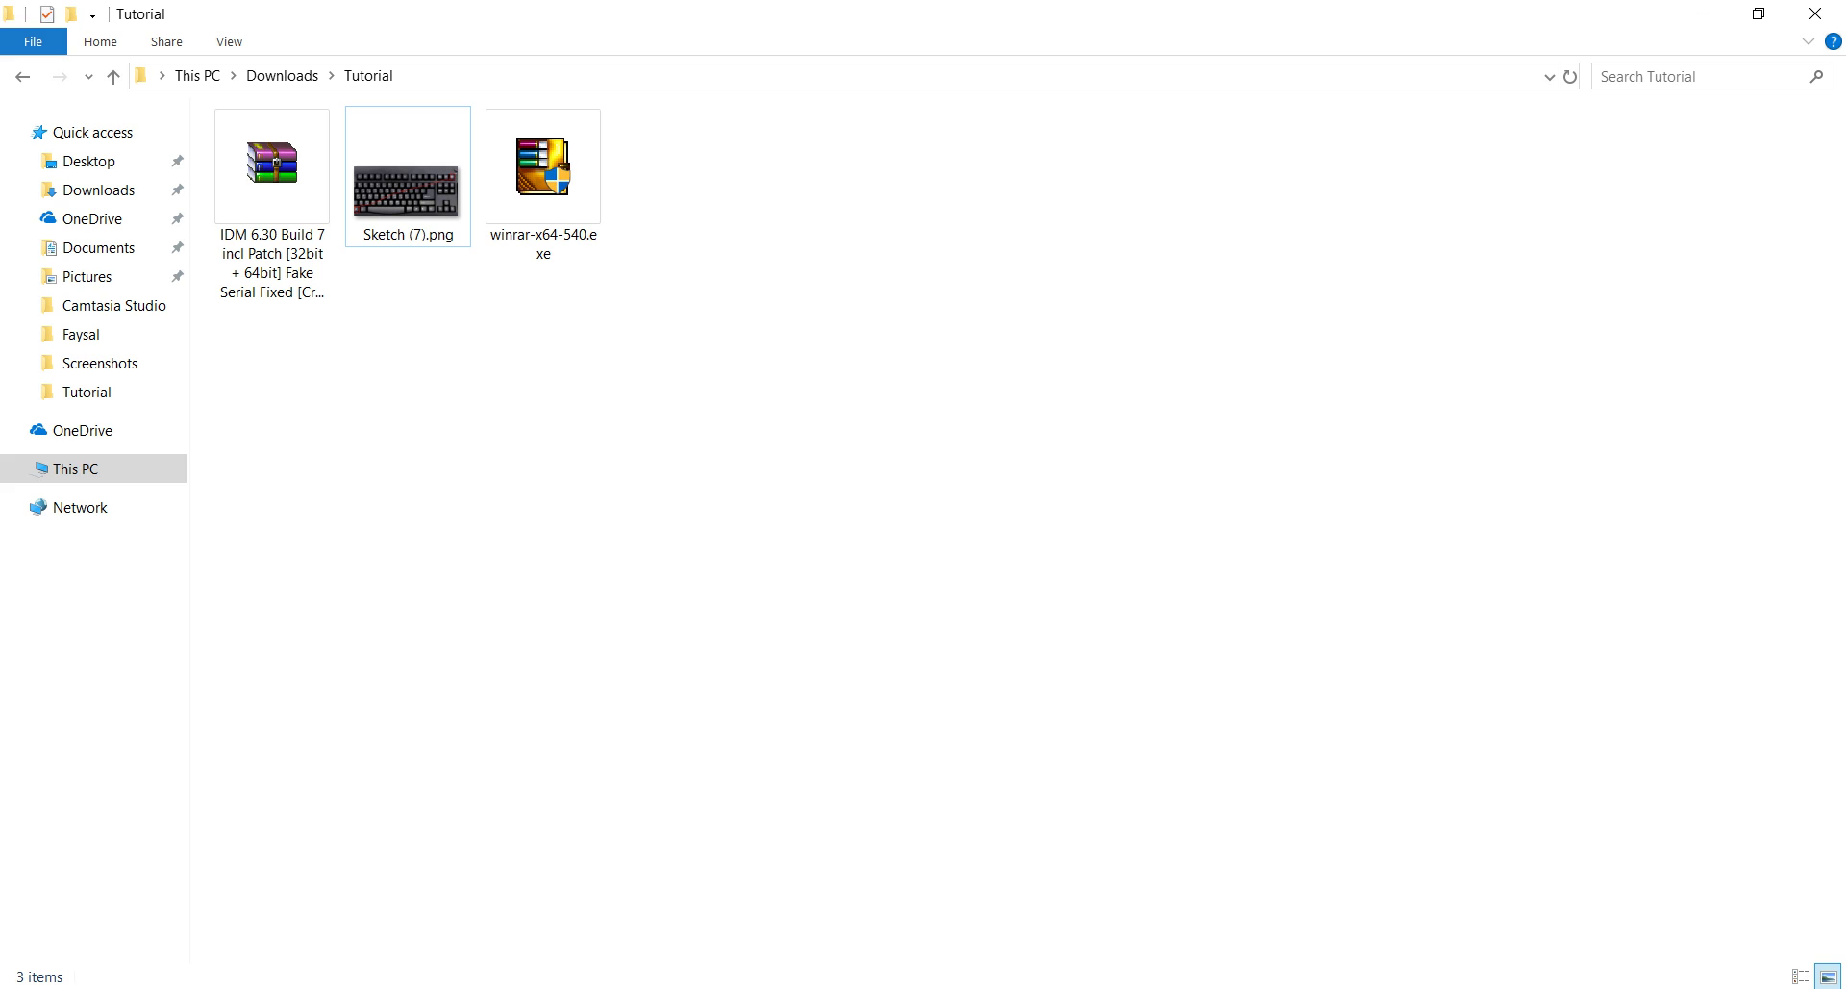
Refresh the Tutorial folder and dismiss the Panda Protection notification.
{"action": "right_click", "coordinate": [641, 348]}
{"action": "left_click", "coordinate": [706, 449]}
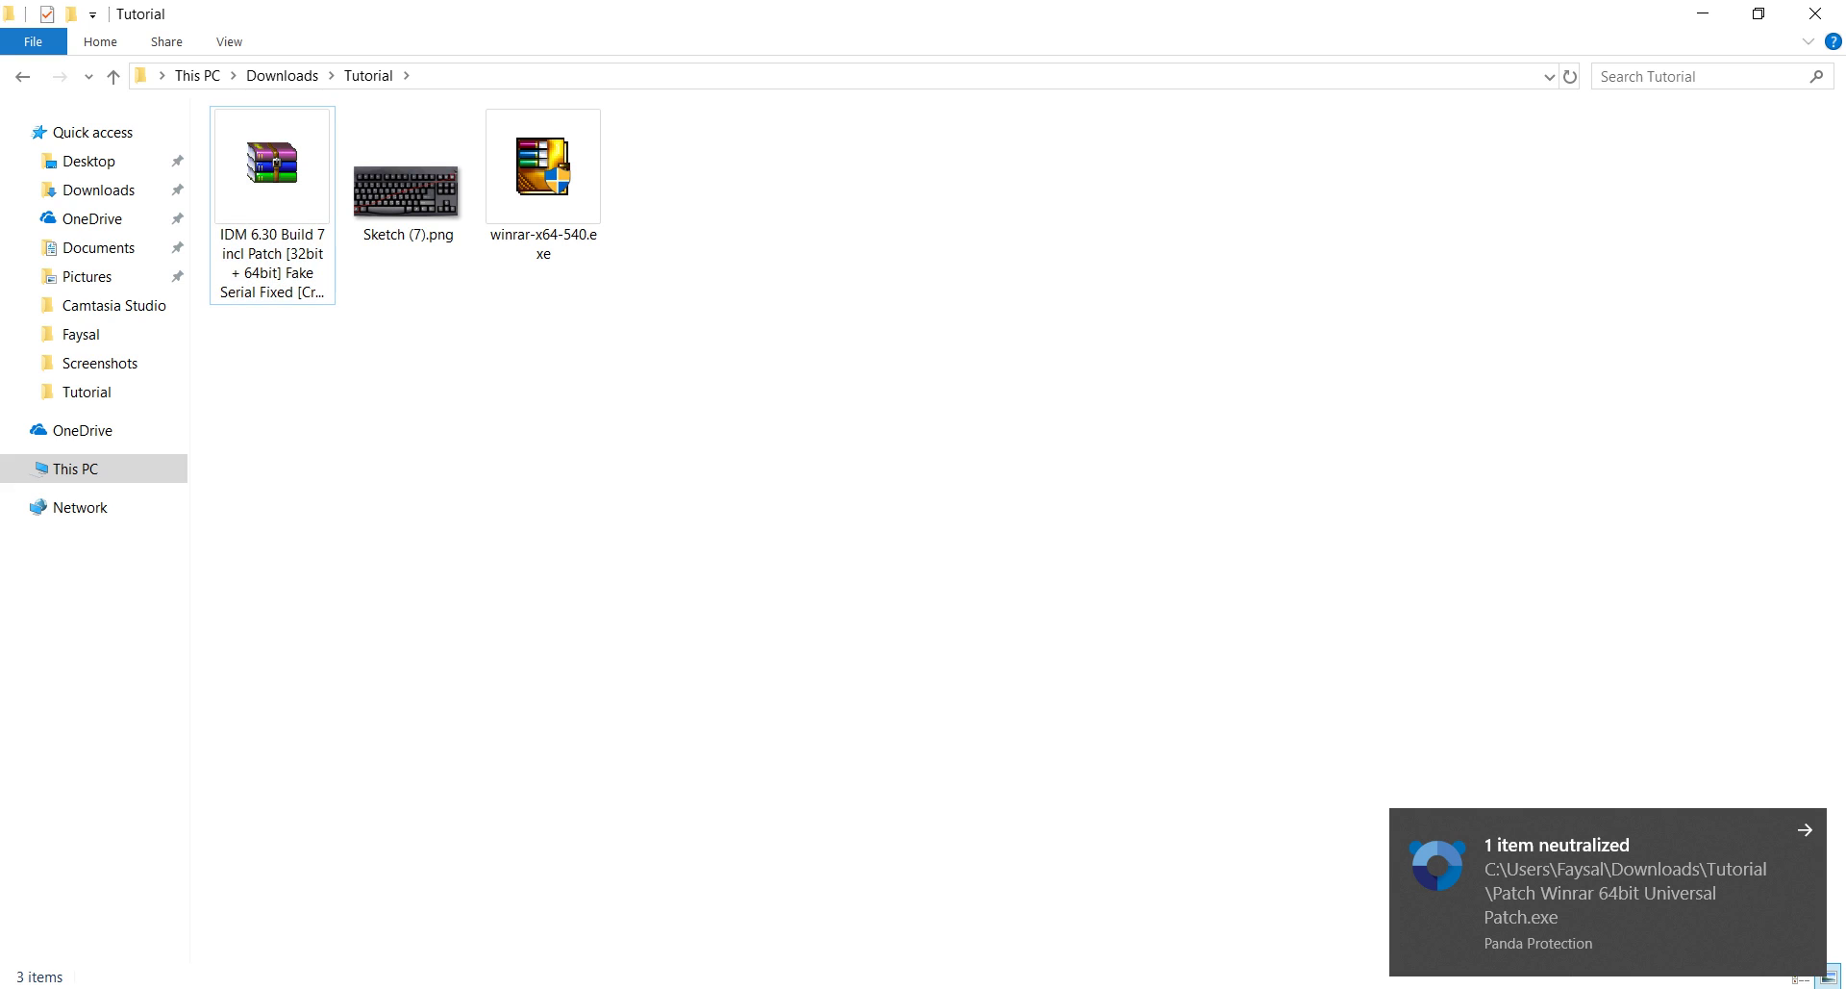
{"action": "left_click", "coordinate": [1805, 830]}
Extract the IDM 6.30 Build 7 zip archive into a folder of the same name and open that folder.
{"action": "left_click", "coordinate": [272, 226]}
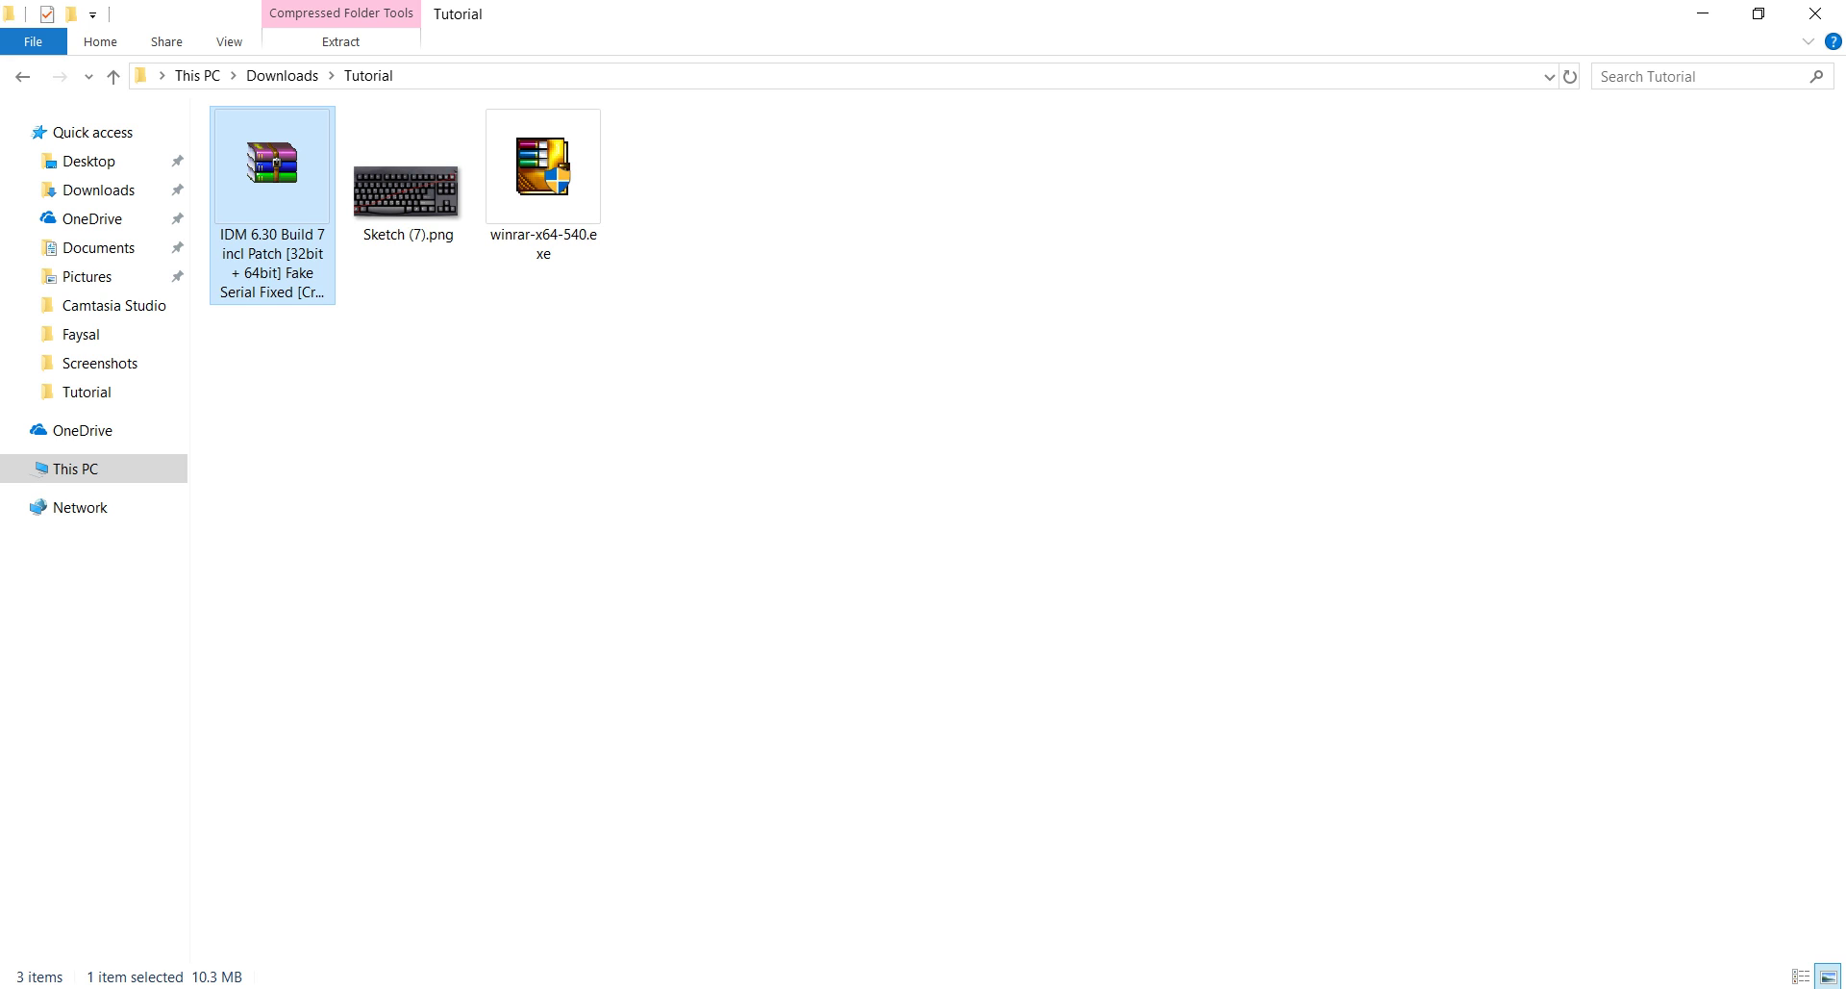
{"action": "right_click", "coordinate": [279, 248]}
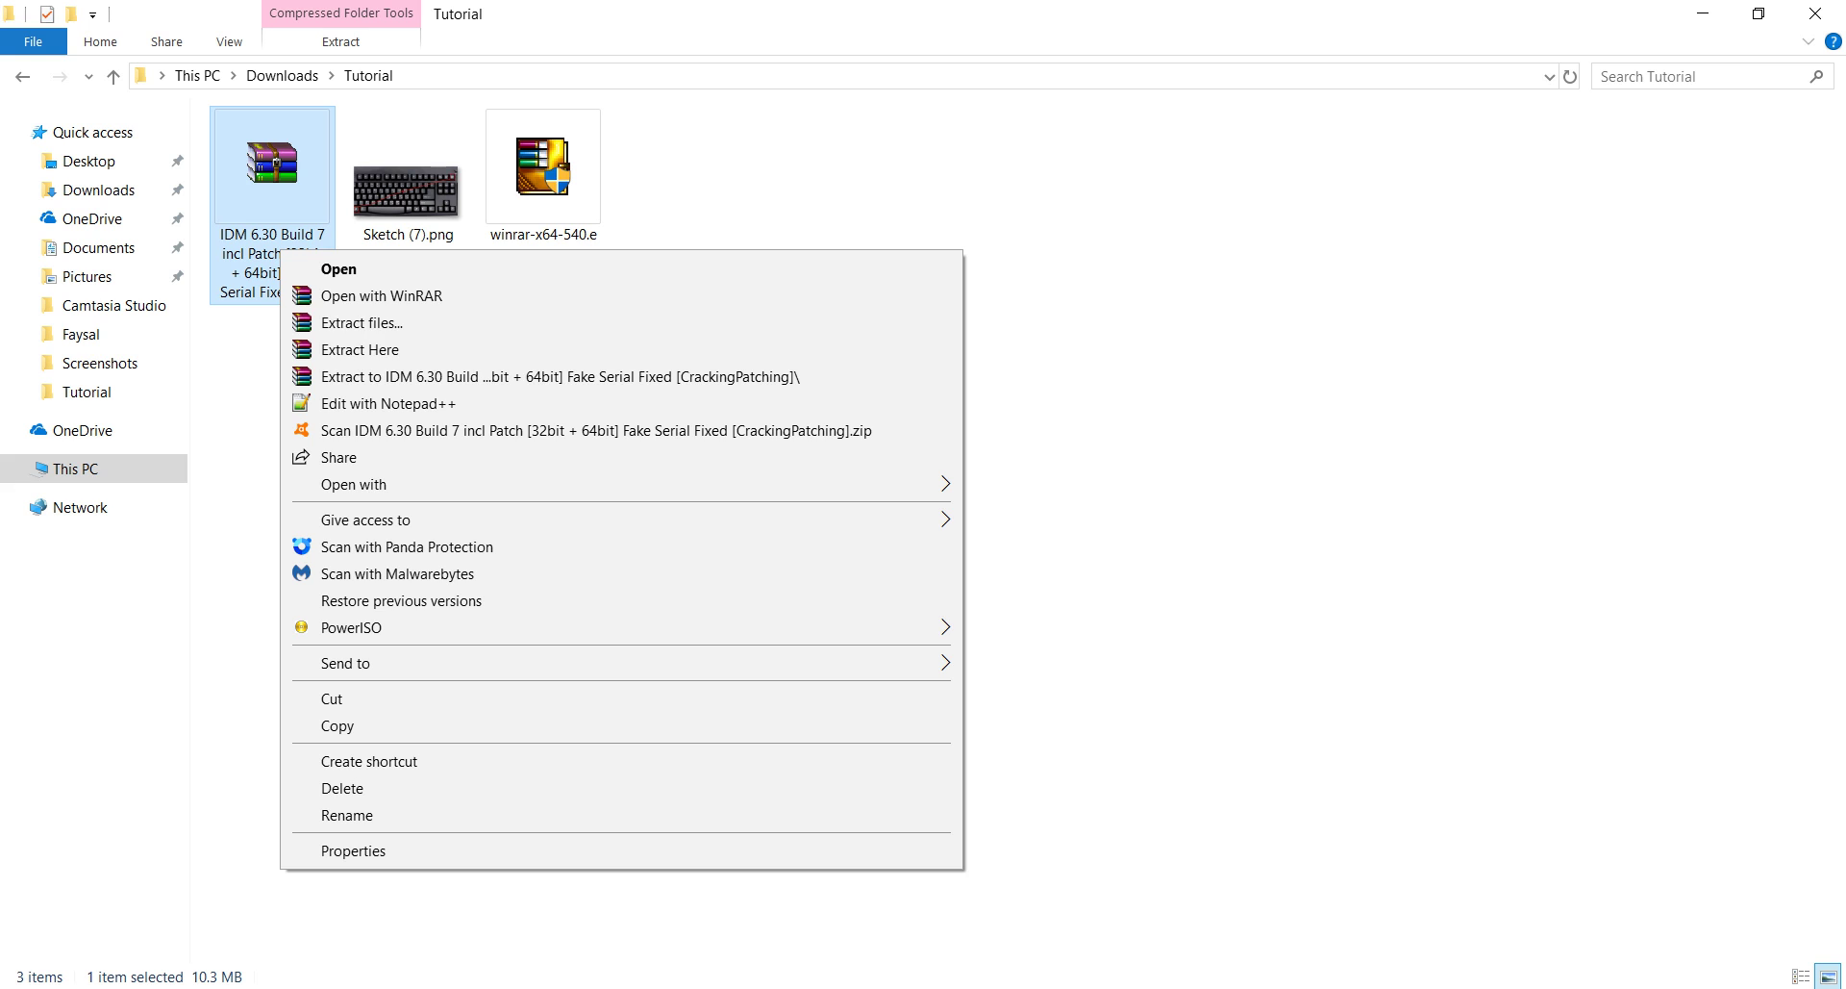
{"action": "key", "text": "Escape"}
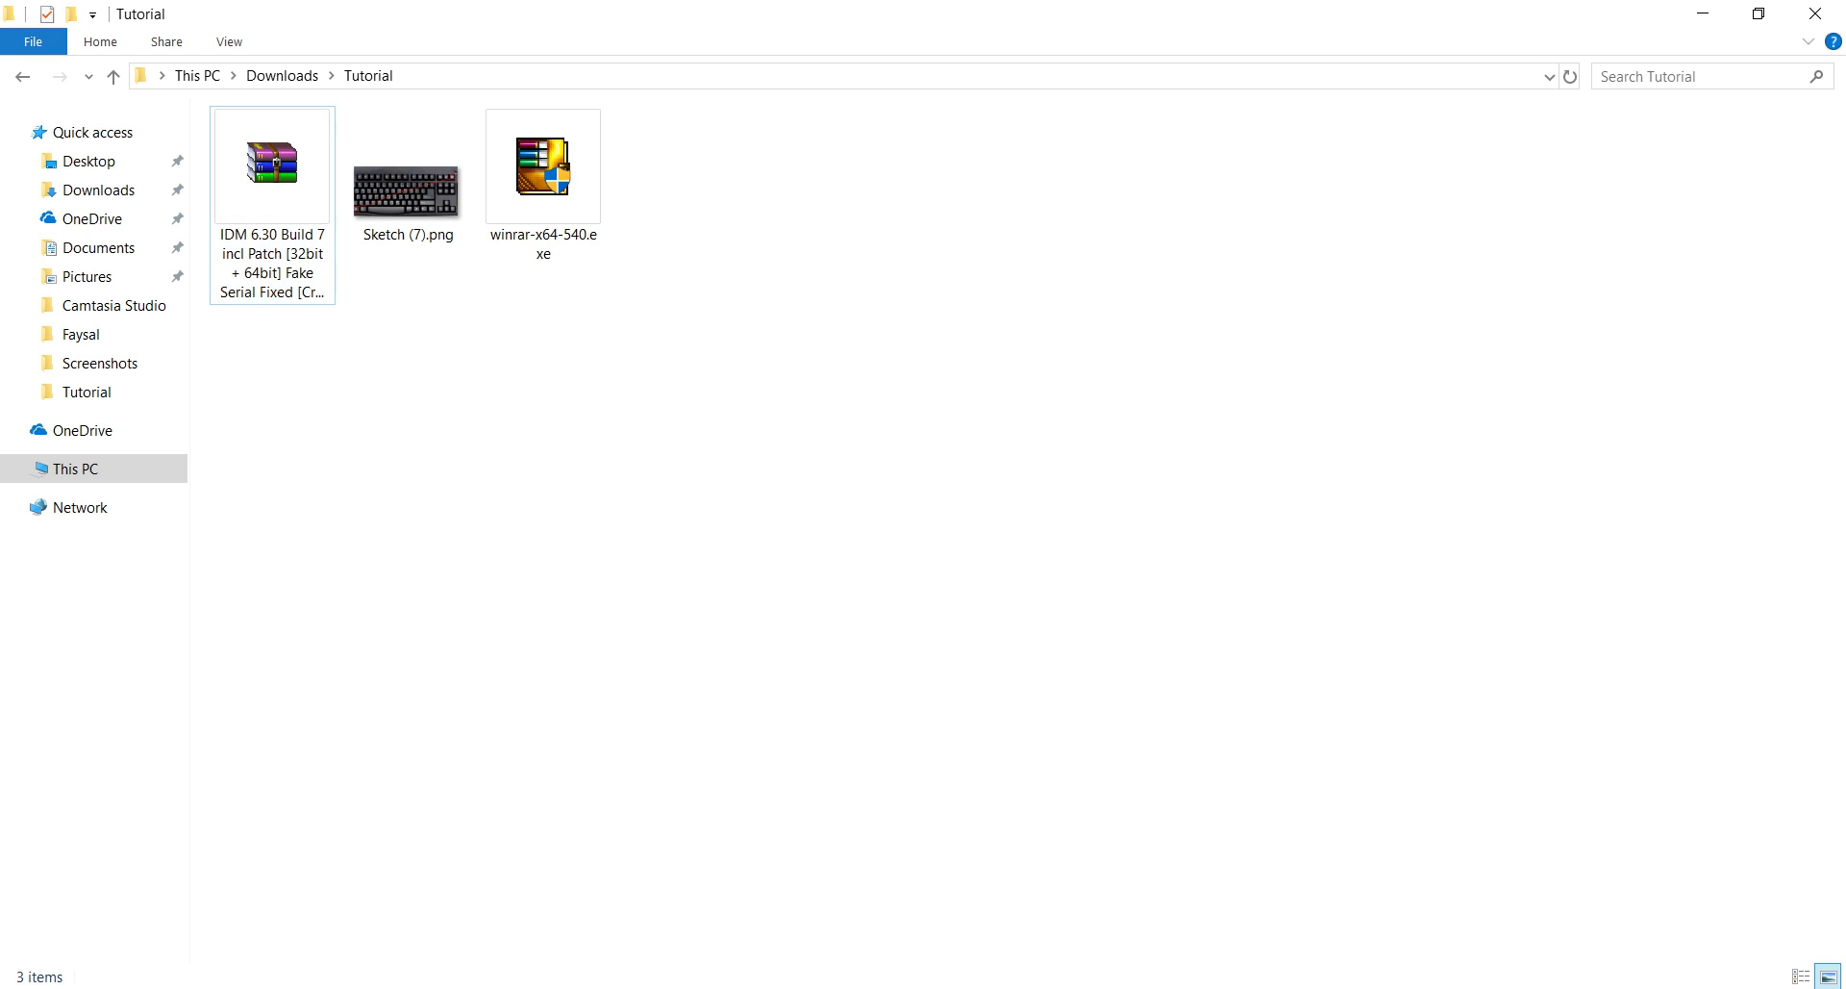
{"action": "right_click", "coordinate": [303, 199]}
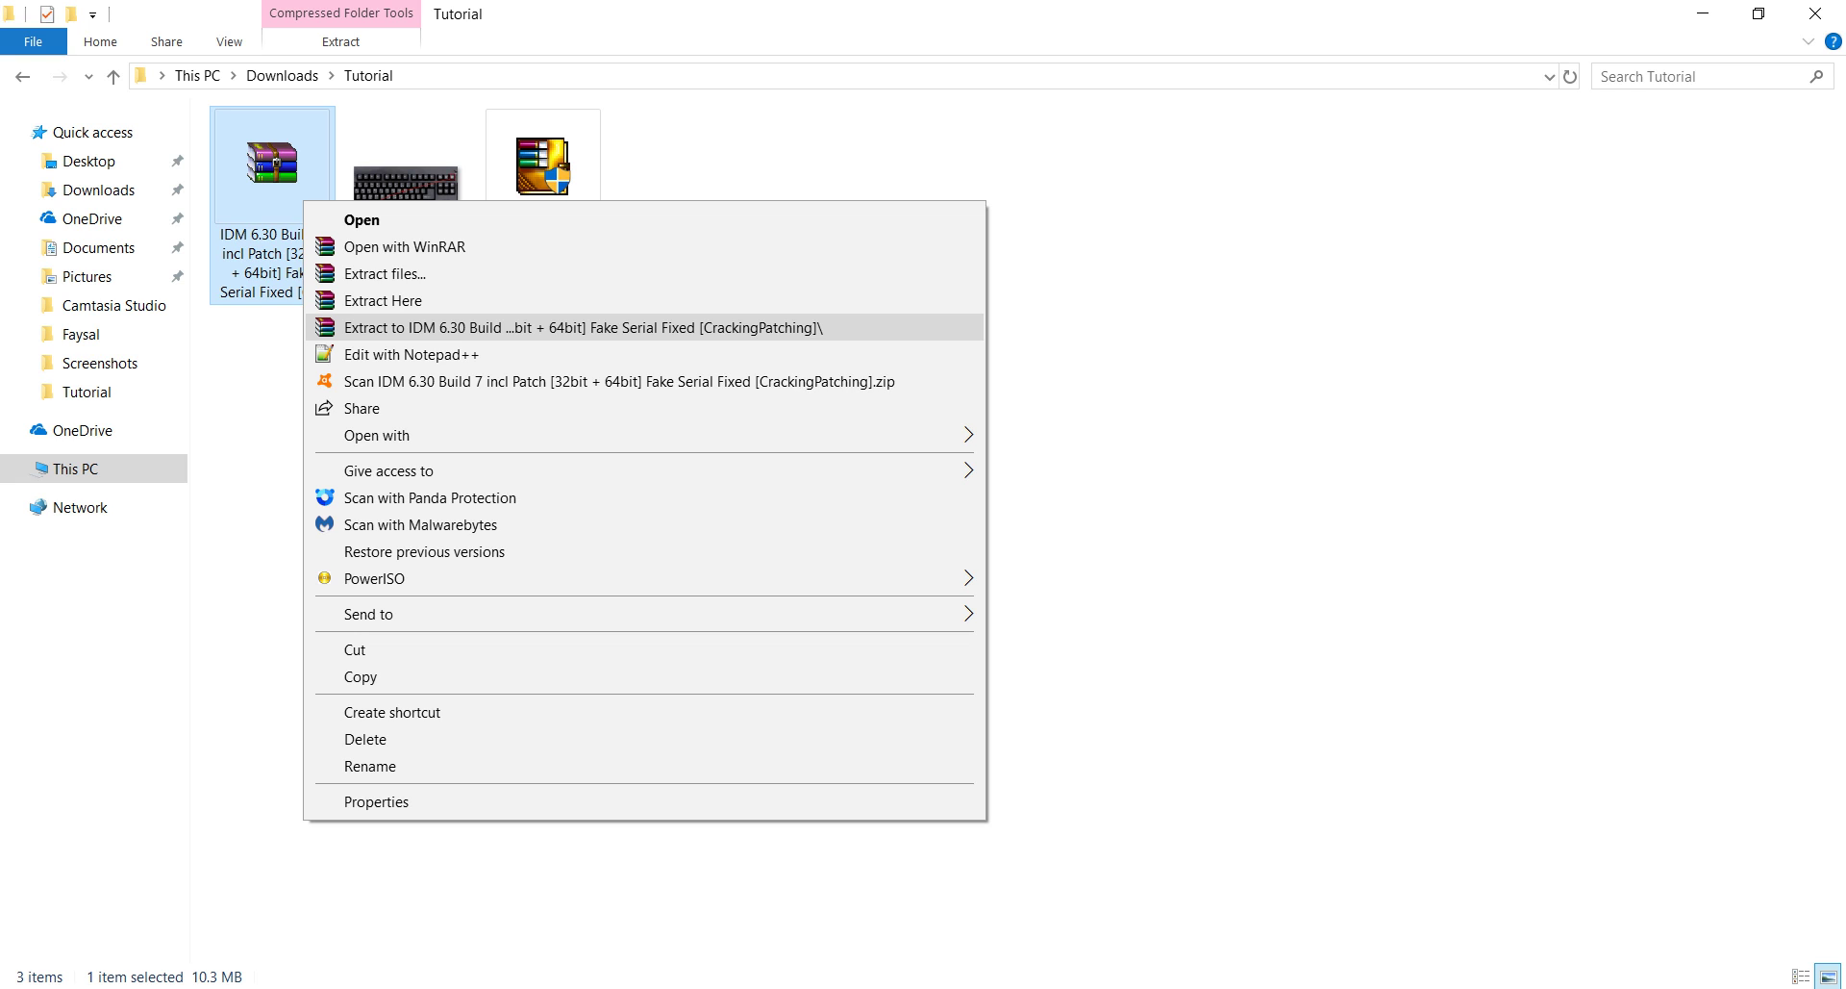
{"action": "left_click", "coordinate": [577, 327]}
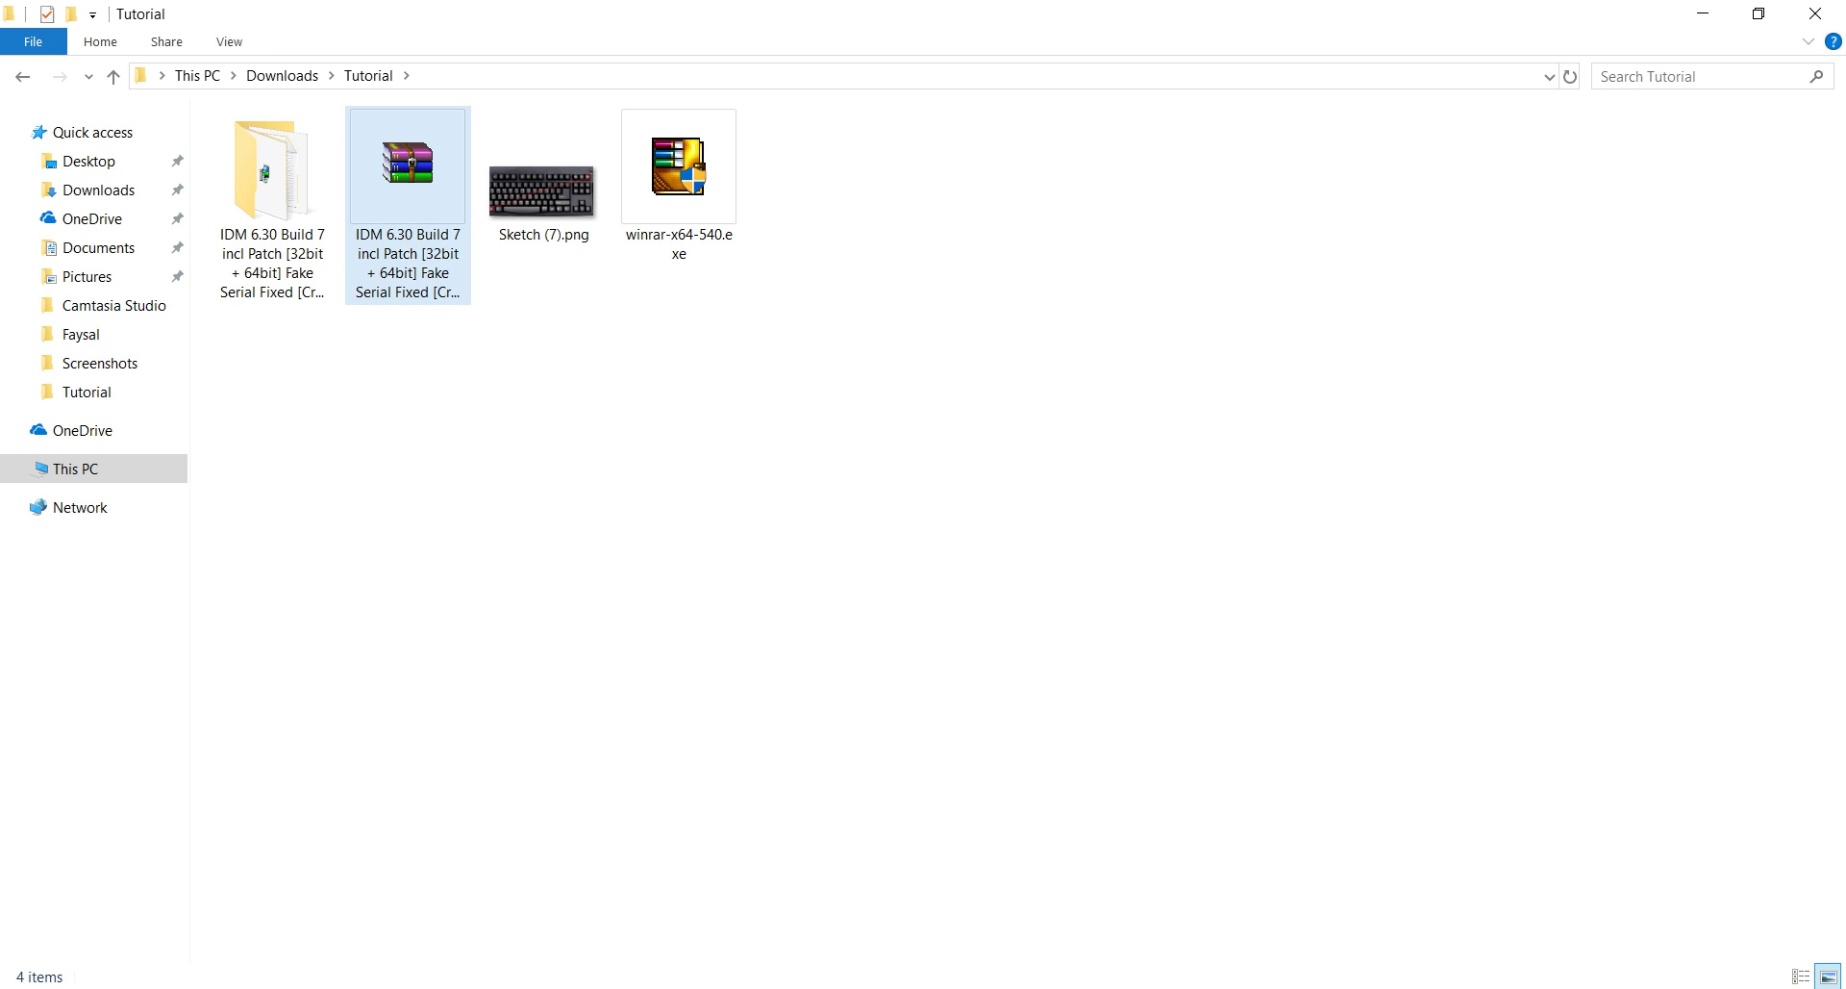
{"action": "double_click", "coordinate": [272, 192]}
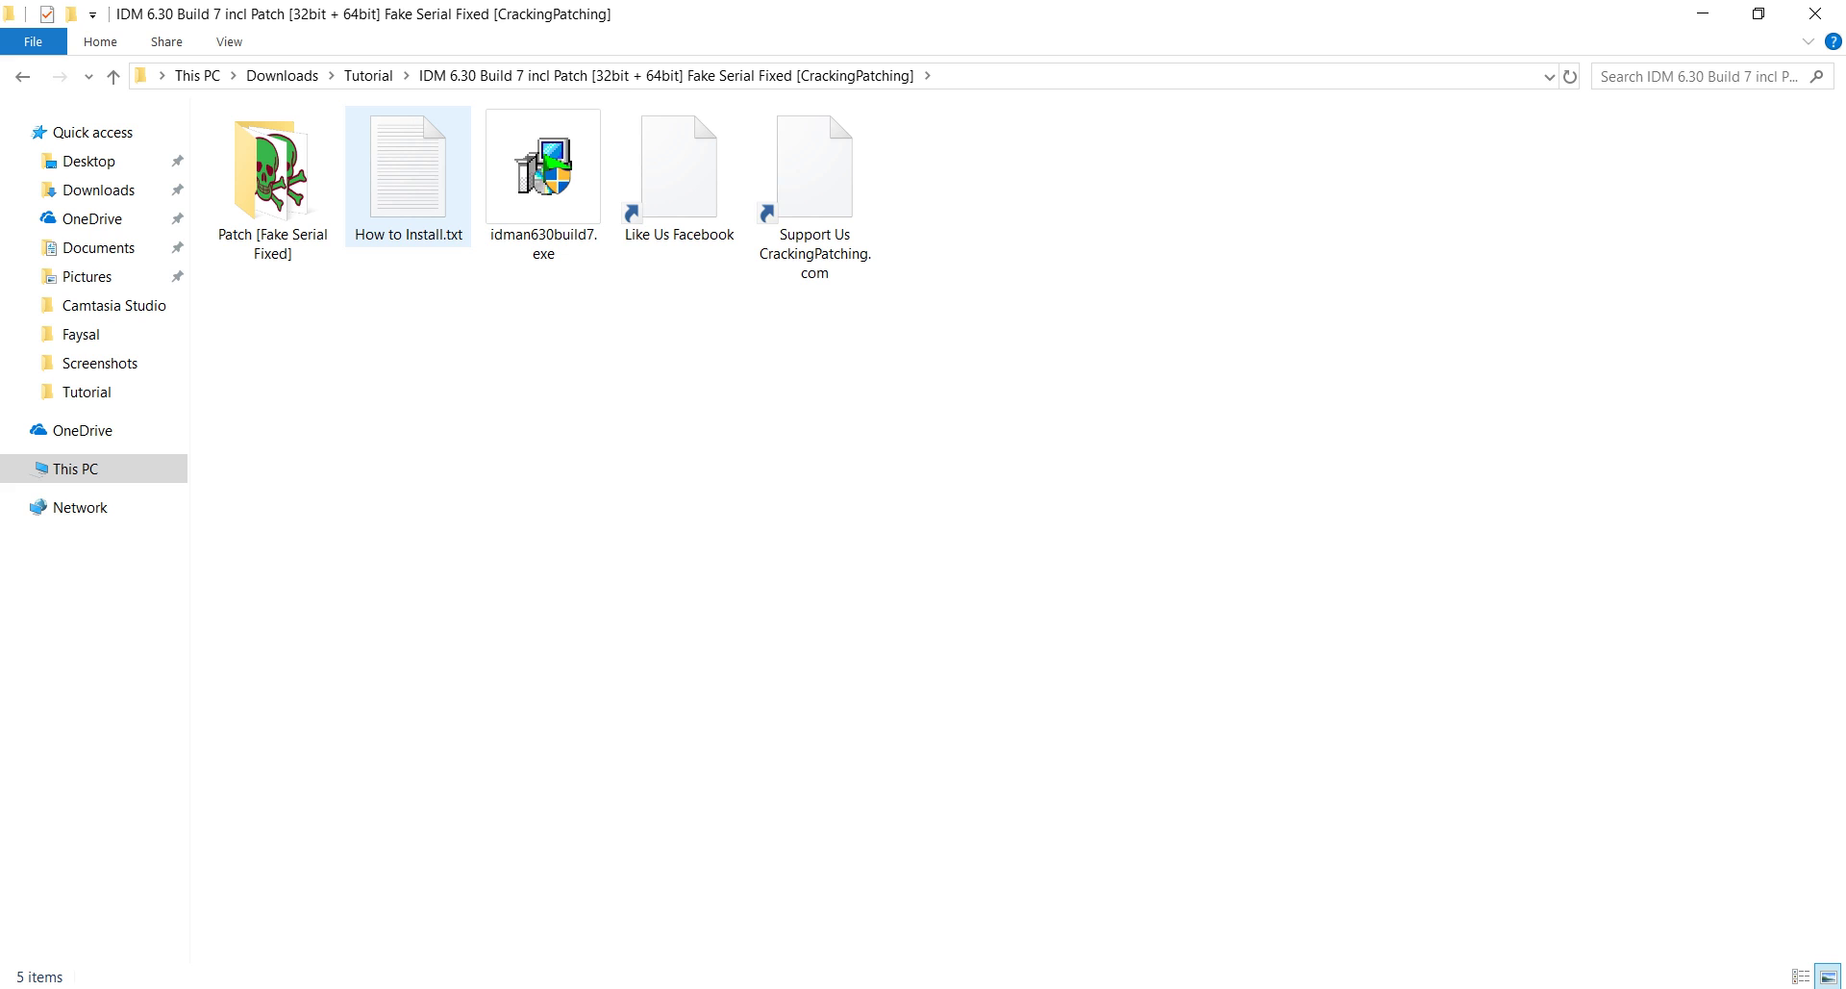
Read through the usage instructions, antivirus notes and disclaimer in How to Install.txt and close the file.
{"action": "double_click", "coordinate": [408, 173]}
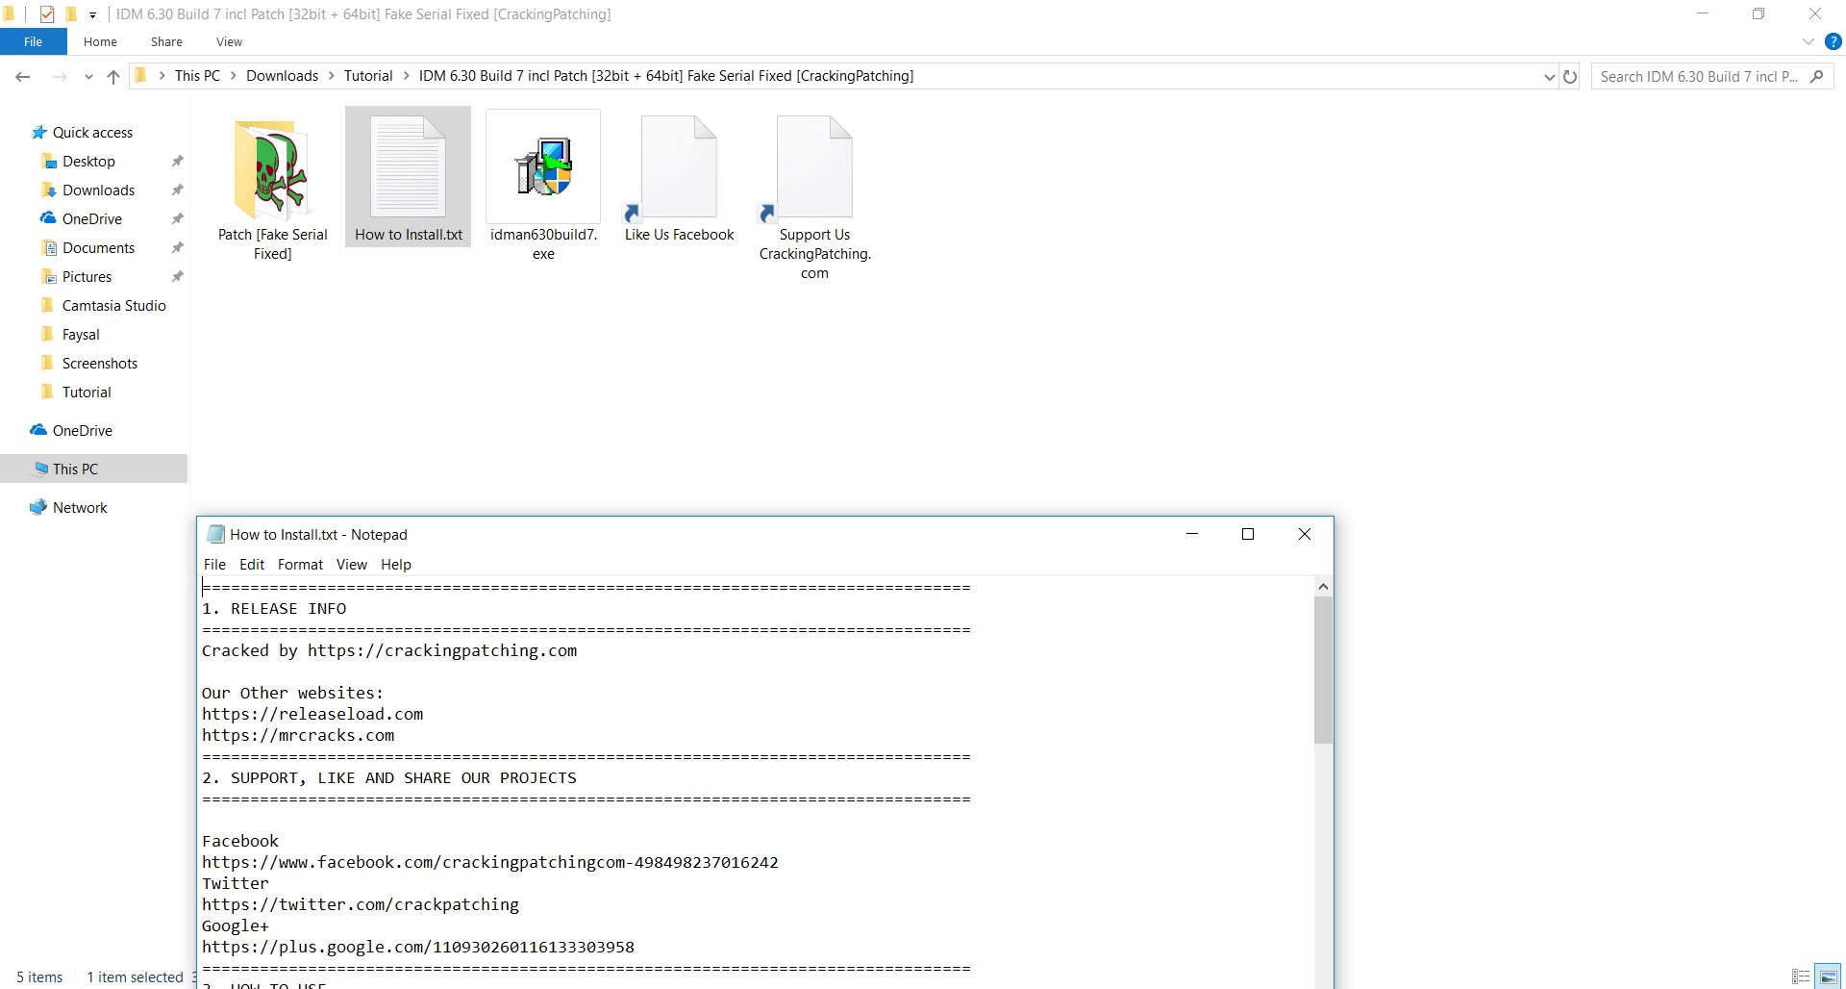
{"action": "left_click_drag", "start_coordinate": [708, 532], "coordinate": [685, 93]}
{"action": "scroll", "coordinate": [731, 385], "scroll_direction": "down", "scroll_amount": 3}
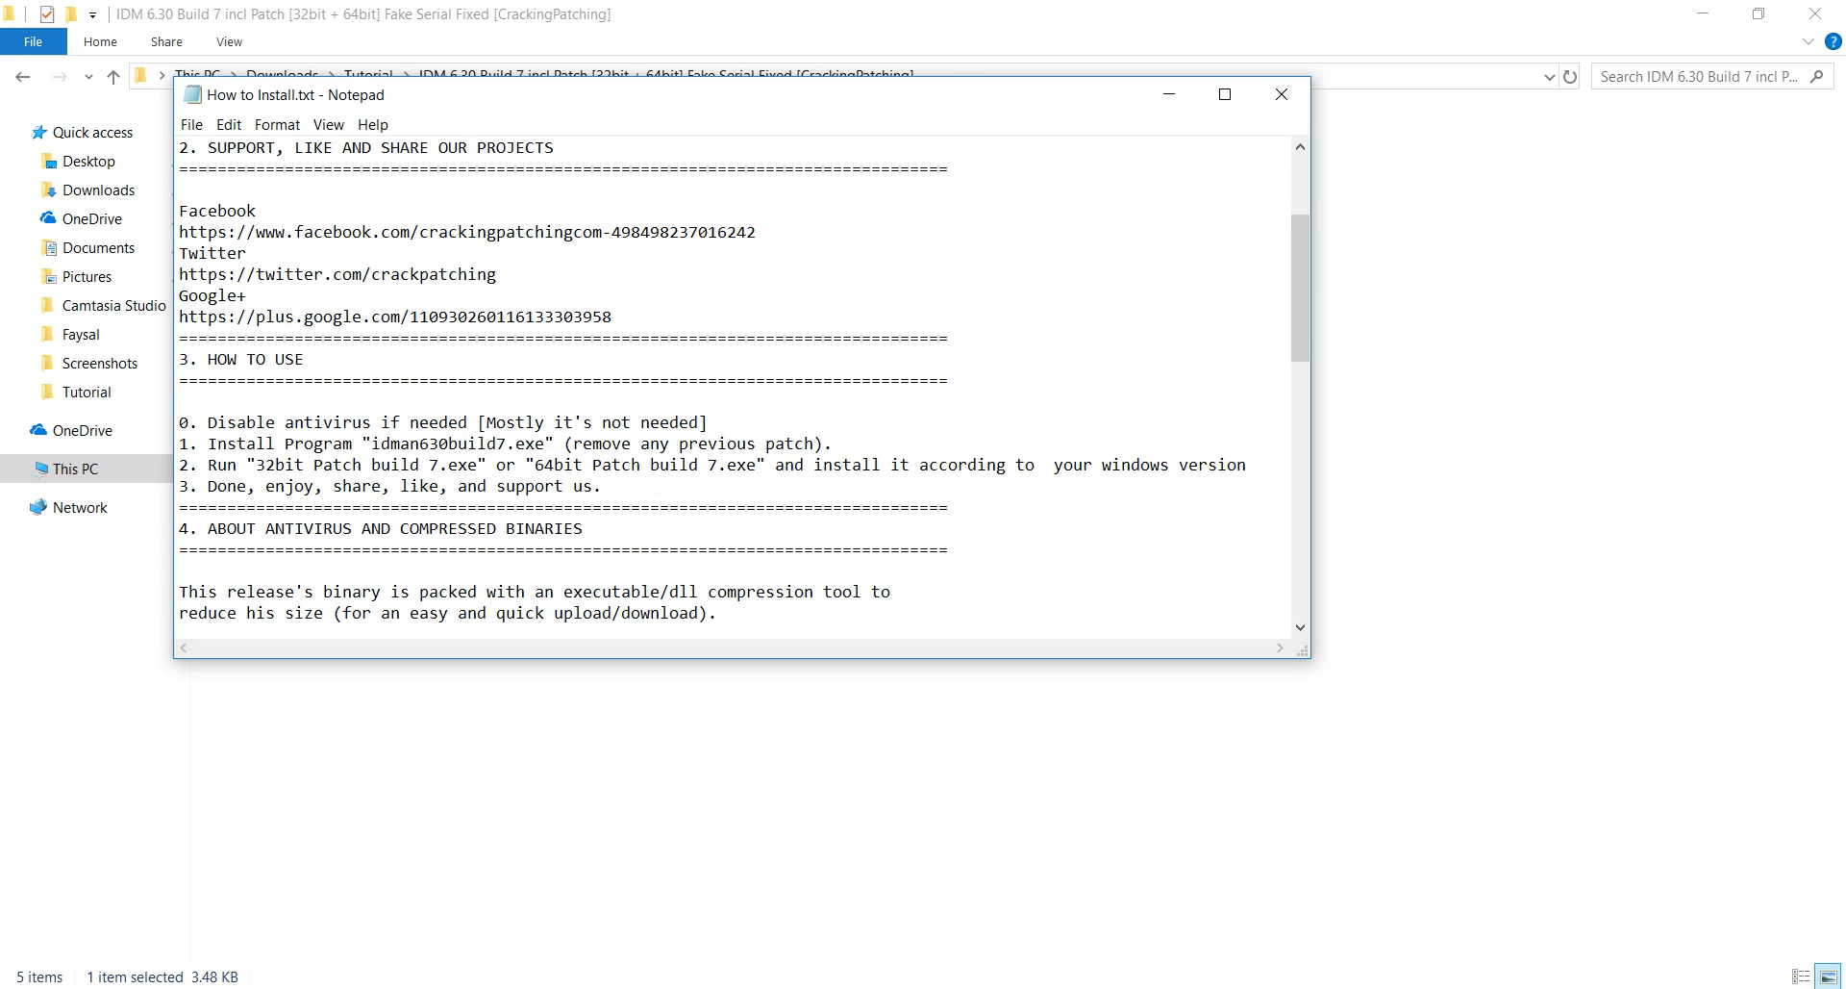
{"action": "scroll", "coordinate": [731, 385], "scroll_direction": "down", "scroll_amount": 3}
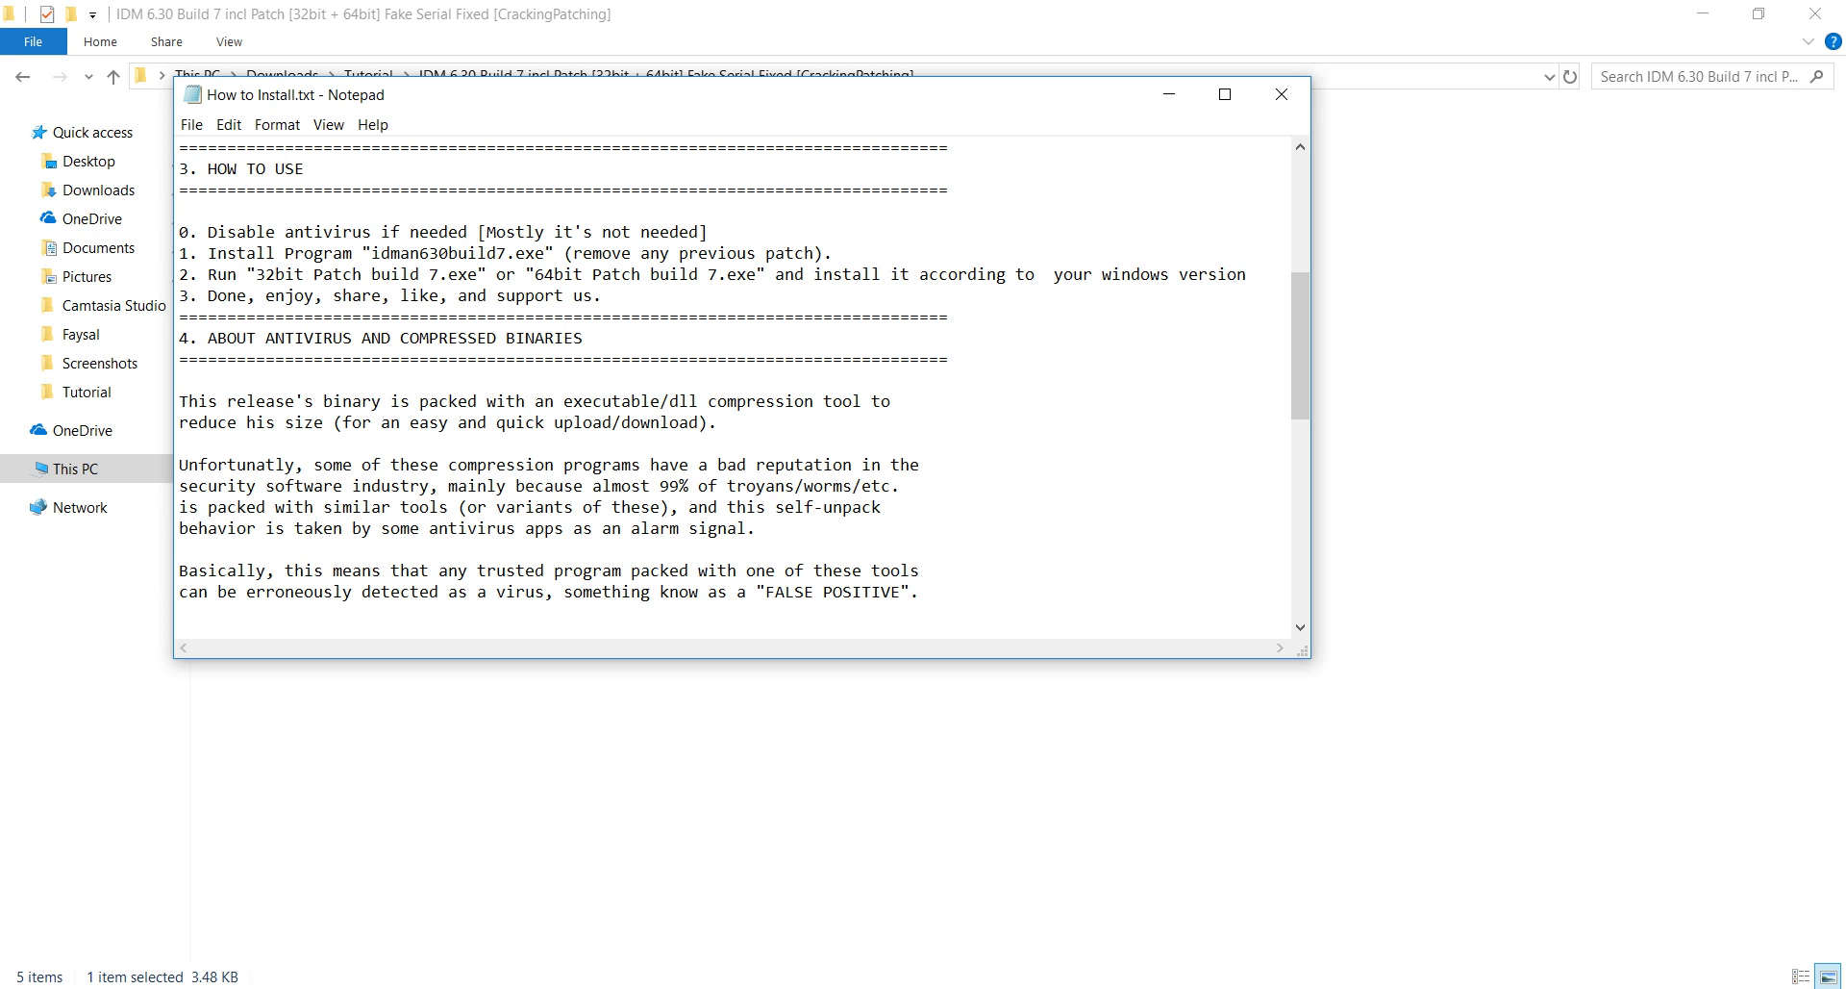
{"action": "scroll", "coordinate": [731, 384], "scroll_direction": "down", "scroll_amount": 6}
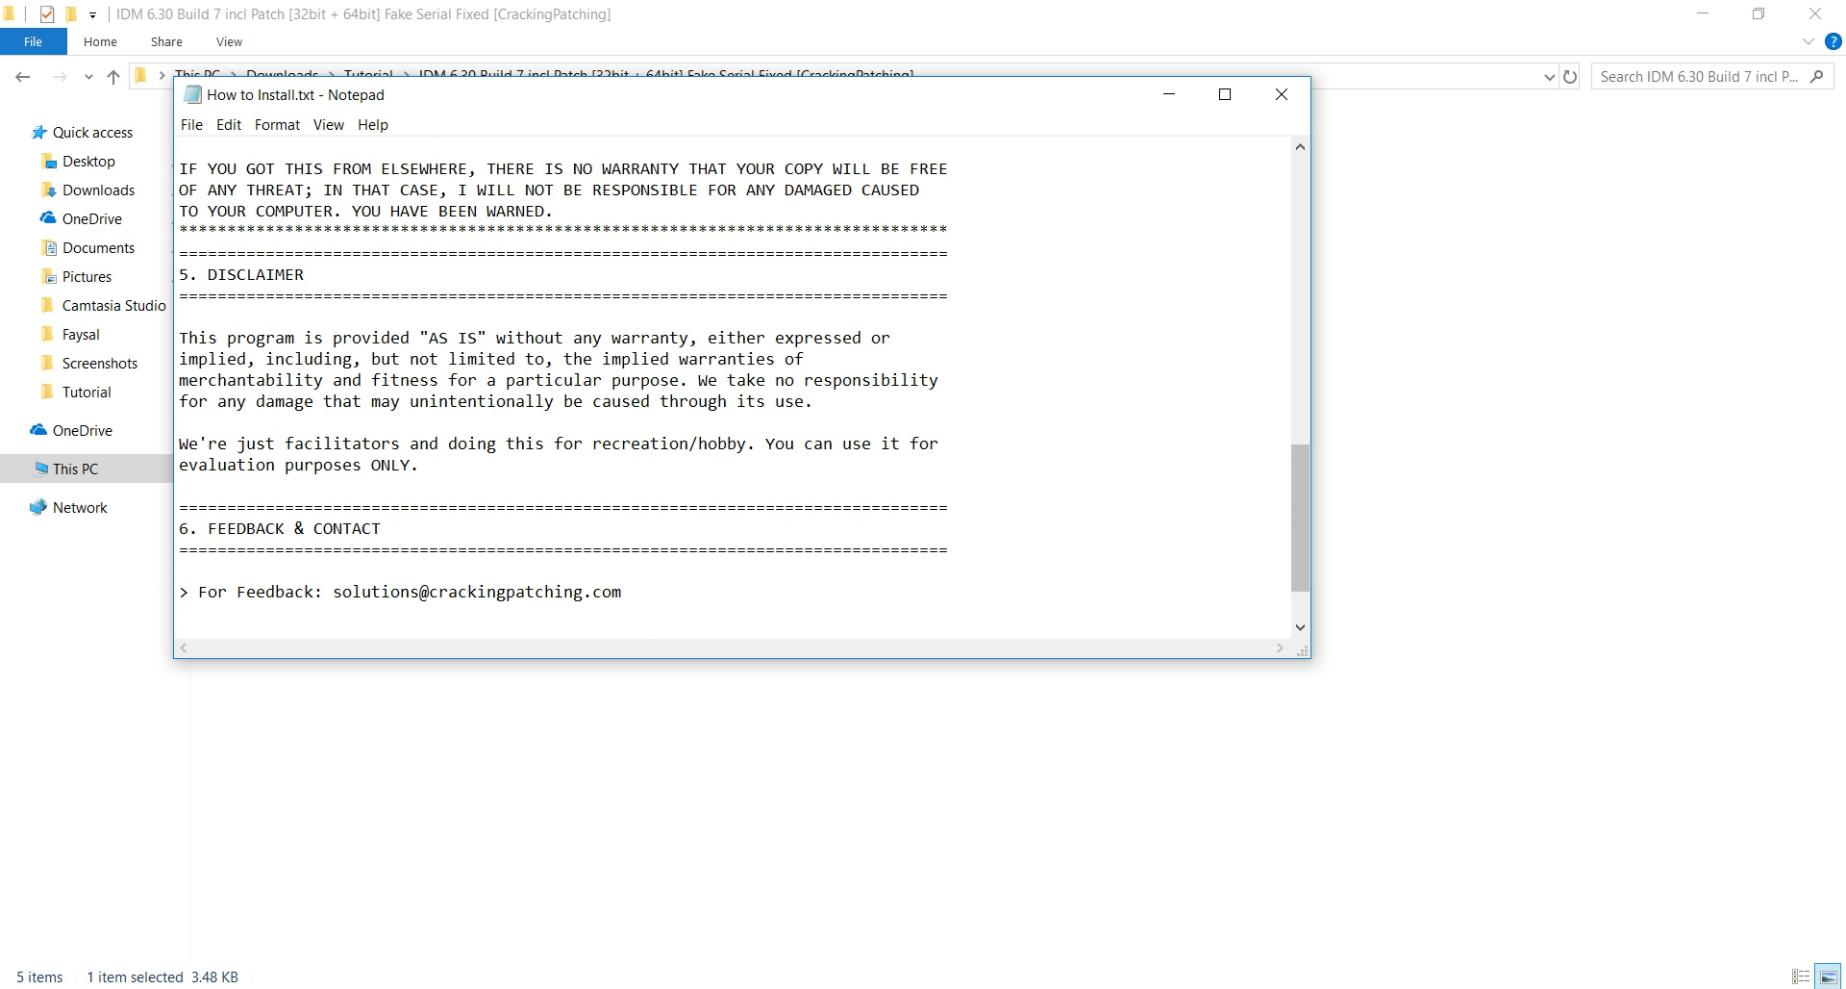
{"action": "left_click", "coordinate": [1281, 94]}
{"action": "left_click", "coordinate": [1106, 365]}
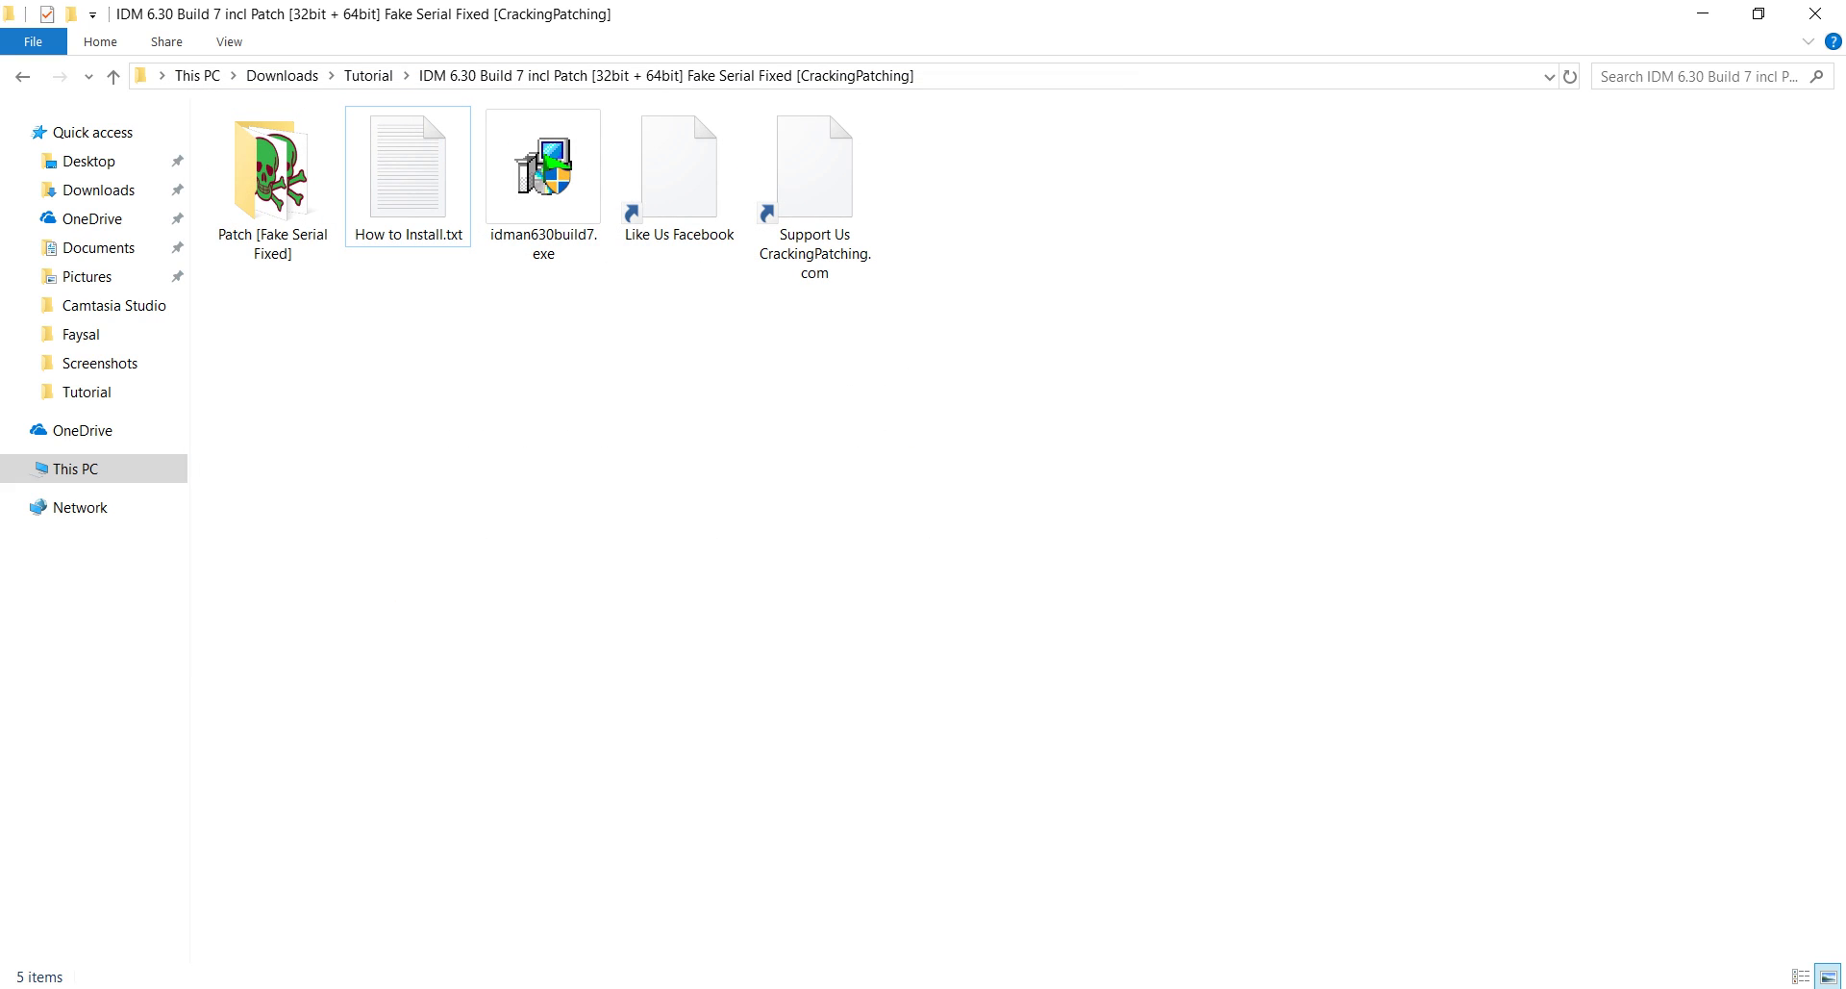
Install Internet Download Manager from idman630build7.exe, accepting the license and keeping the default destination folder and desktop icon, and move its startup message aside.
{"action": "left_click", "coordinate": [544, 183]}
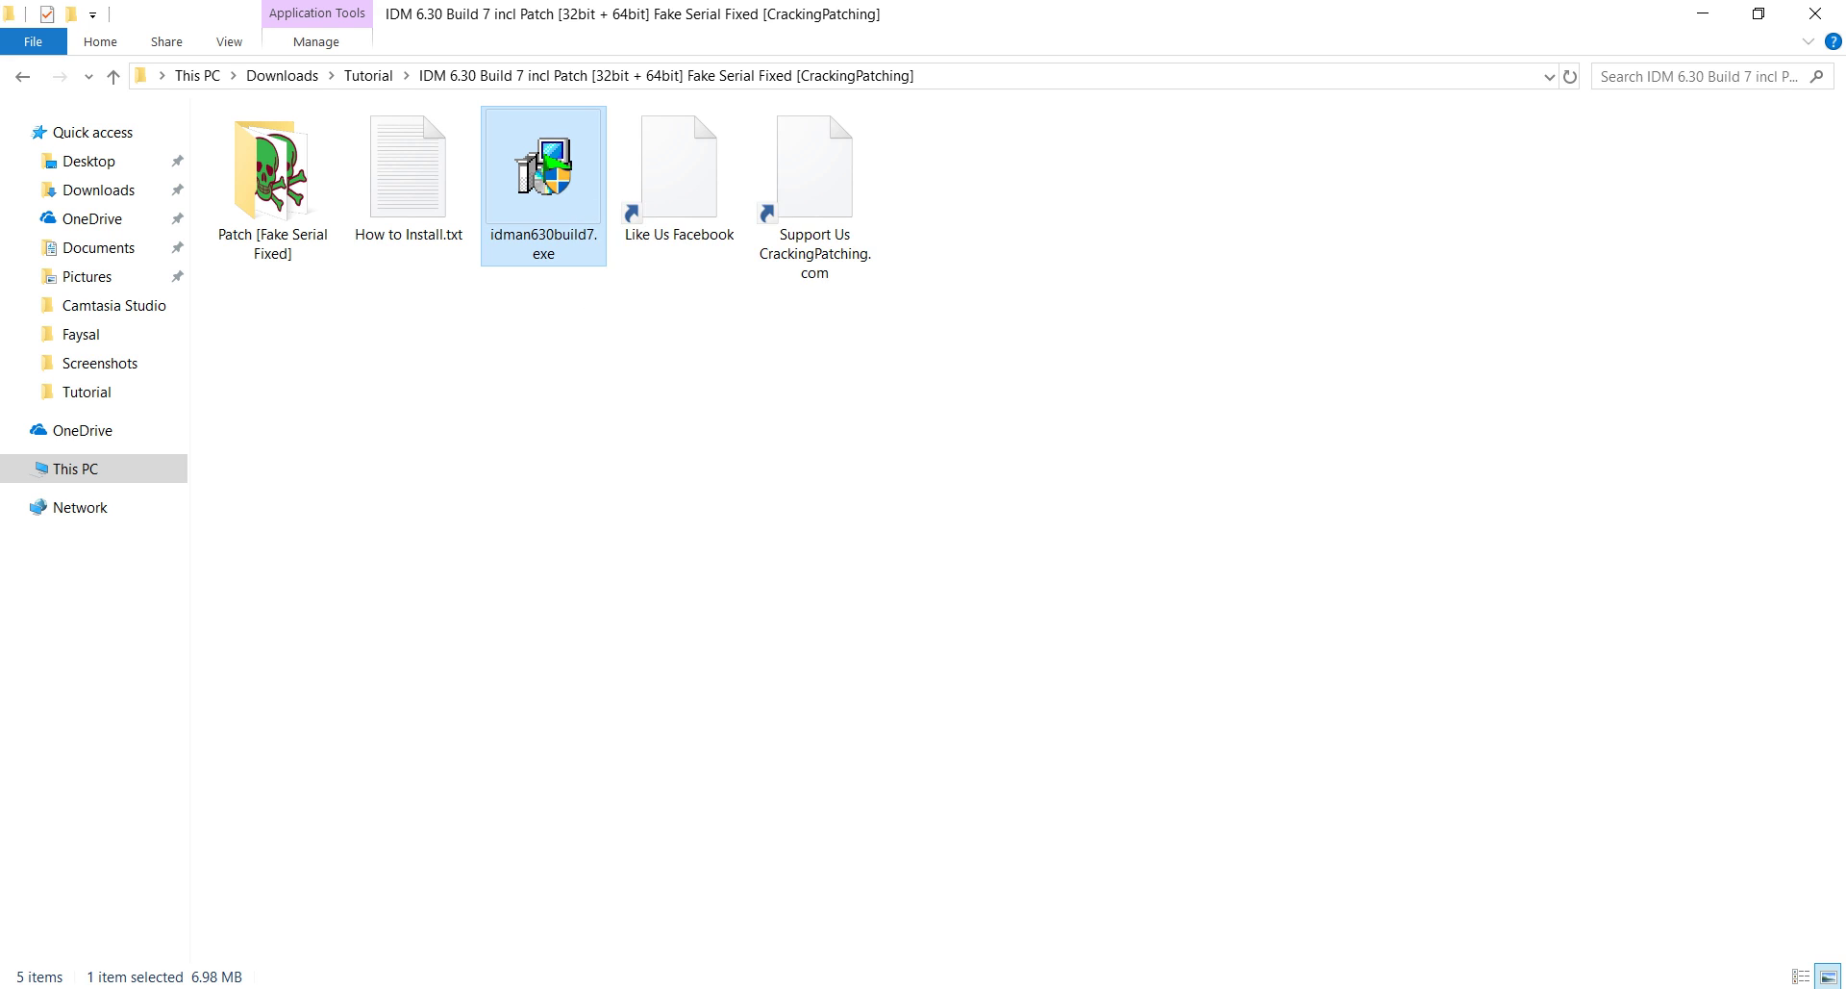
{"action": "right_click", "coordinate": [581, 184]}
{"action": "left_click", "coordinate": [639, 203]}
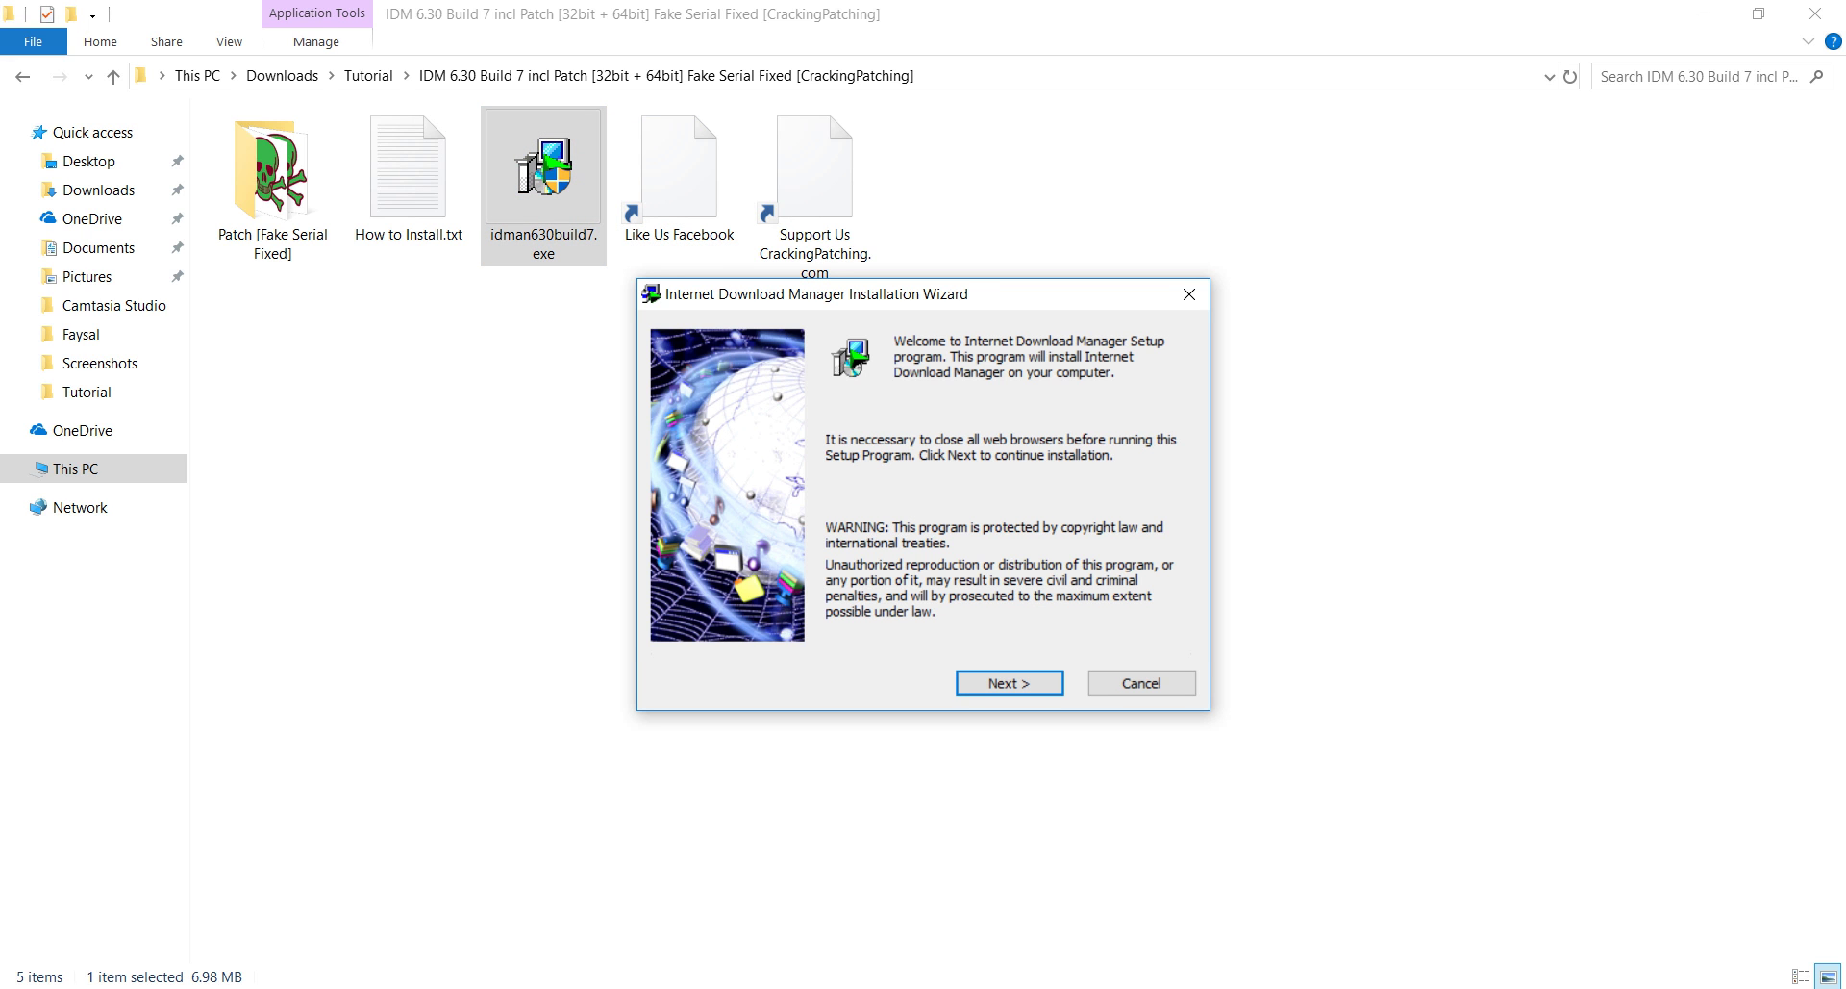
{"action": "left_click_drag", "start_coordinate": [904, 294], "coordinate": [632, 255]}
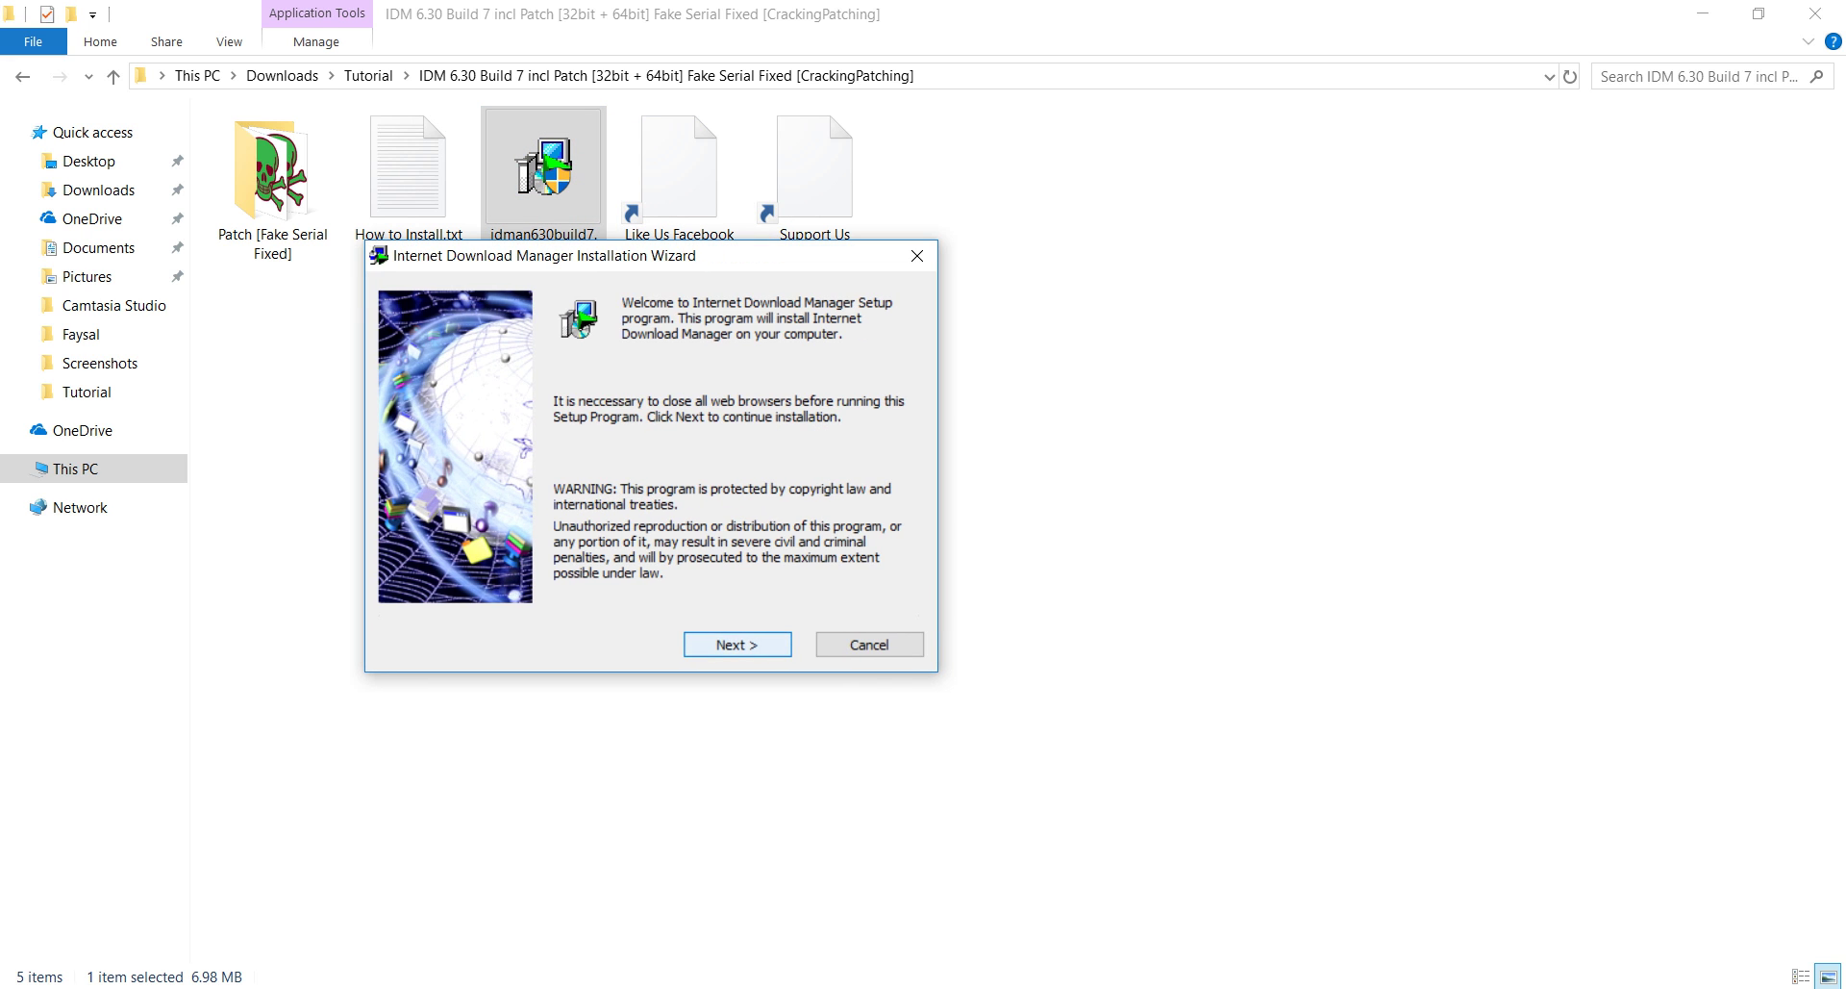
{"action": "left_click", "coordinate": [738, 645]}
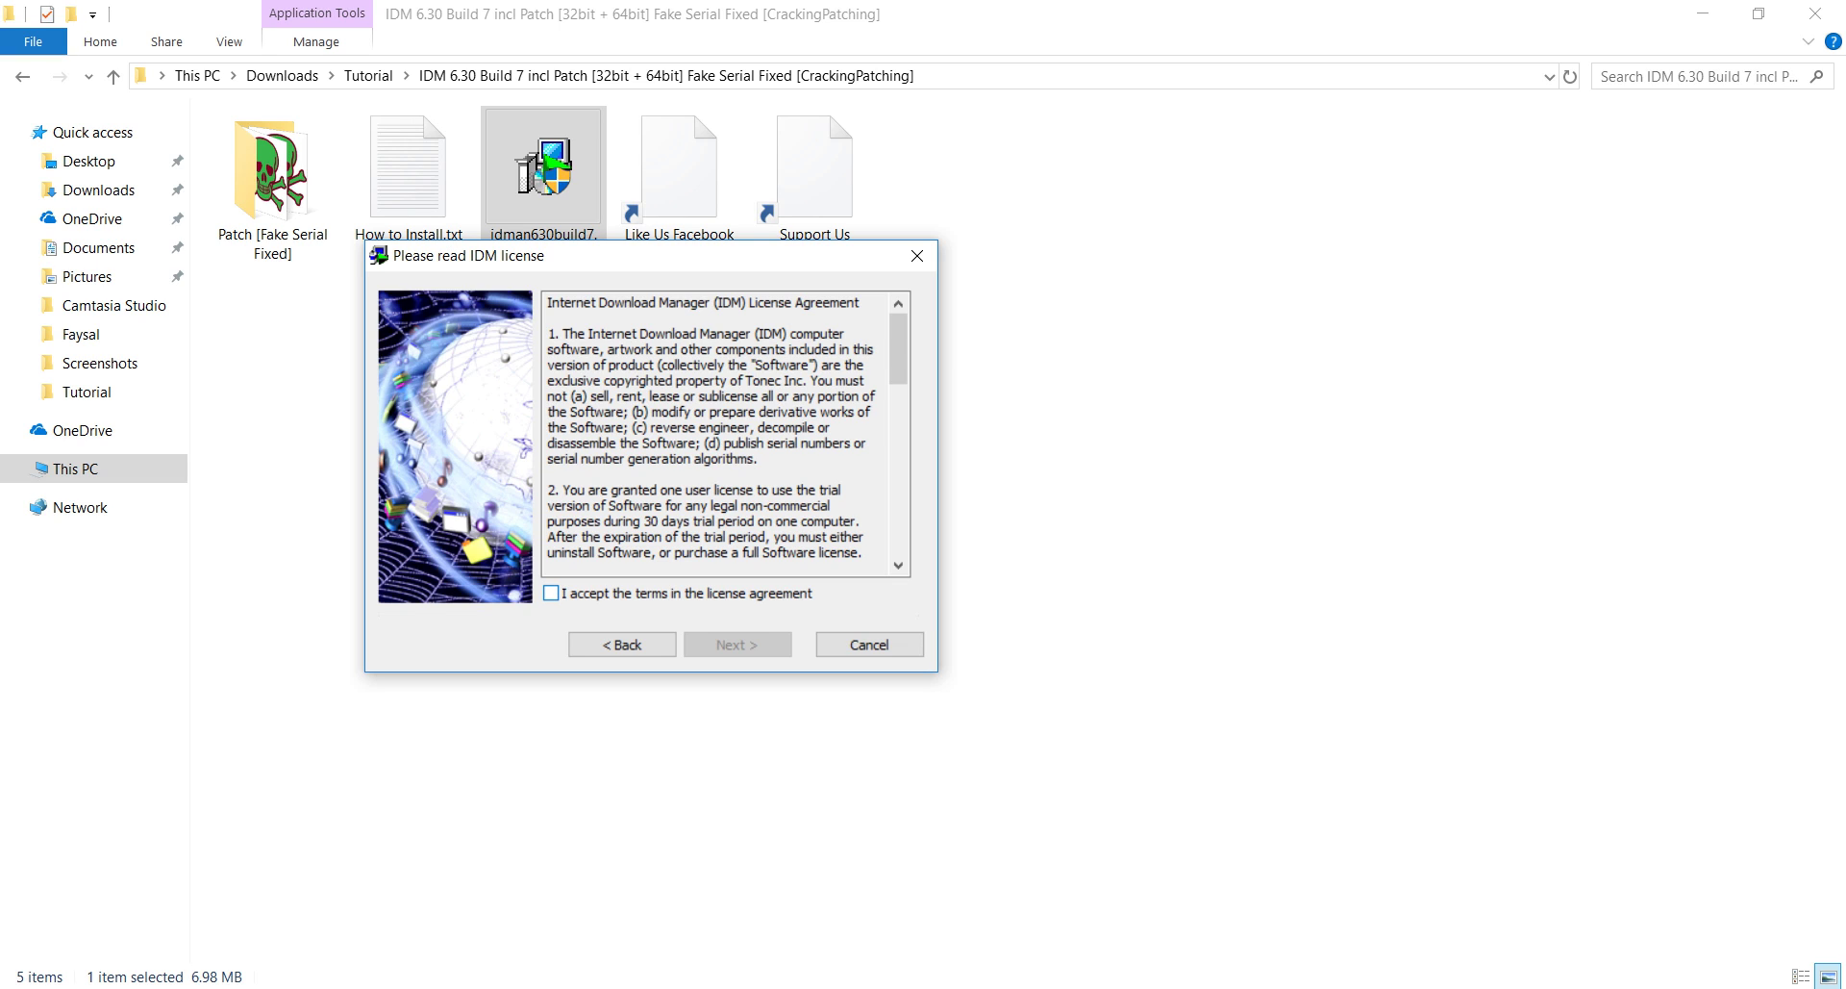
{"action": "left_click", "coordinate": [551, 594]}
{"action": "left_click", "coordinate": [738, 644]}
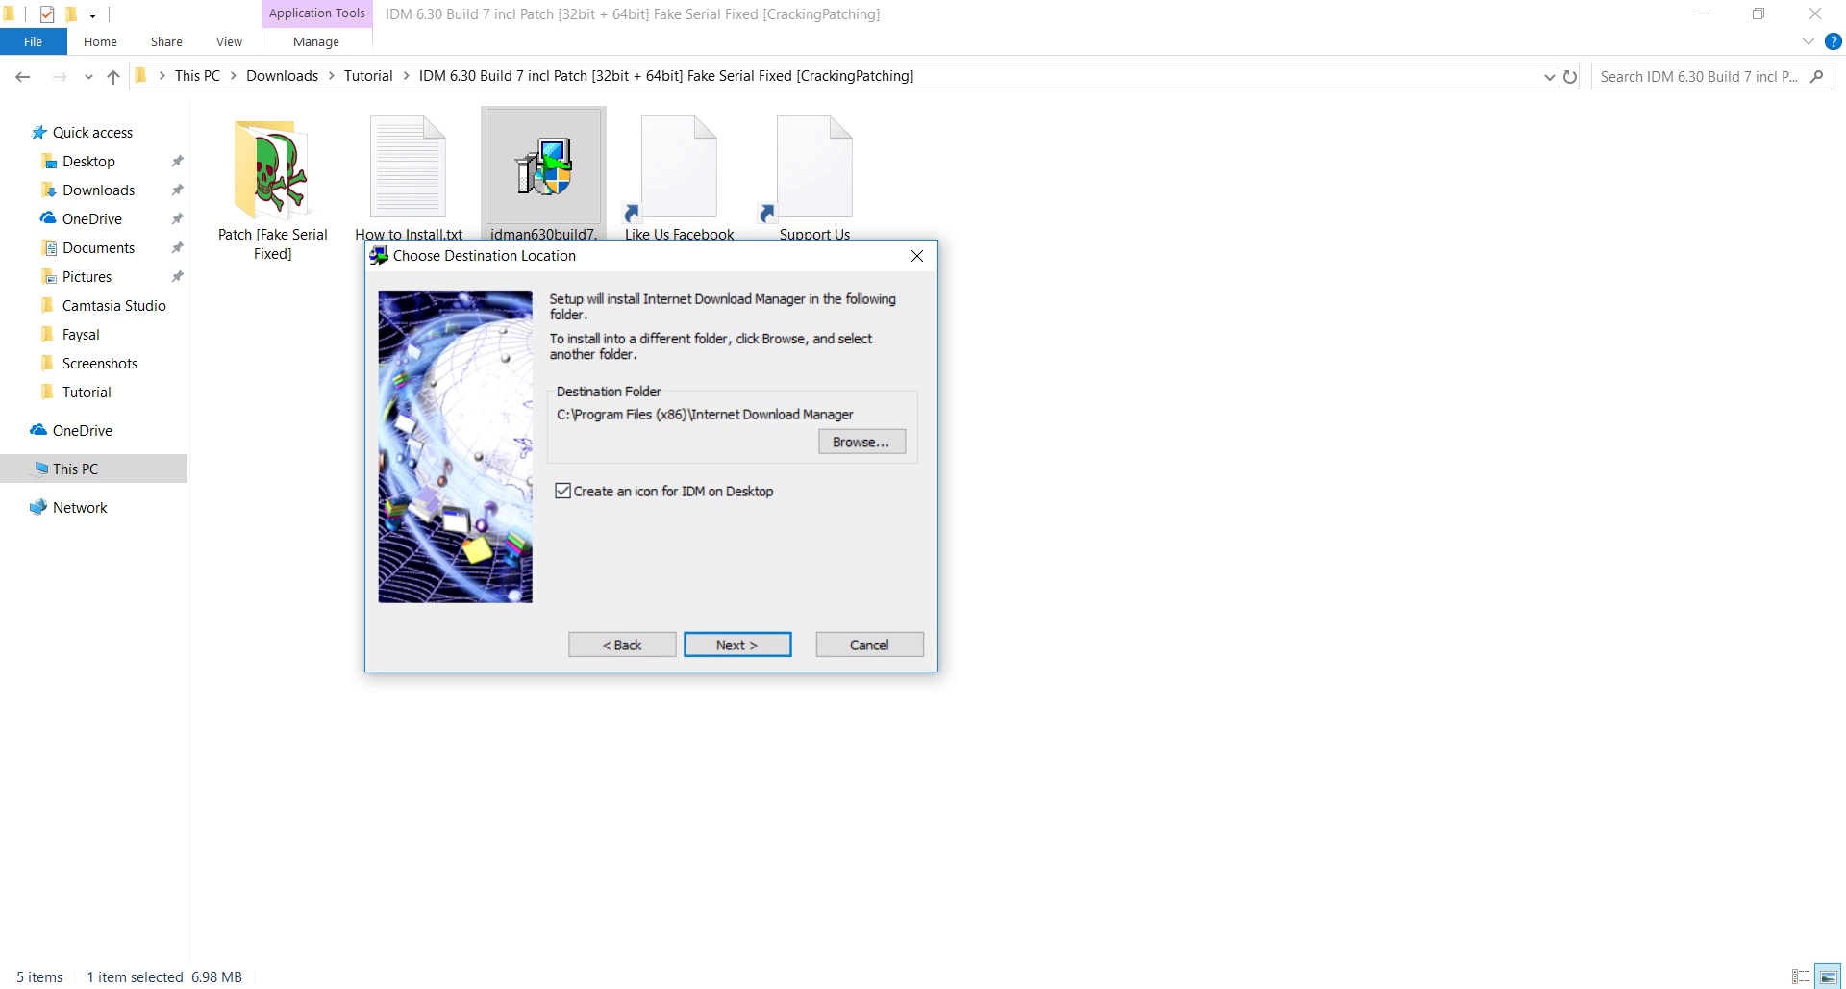
{"action": "left_click", "coordinate": [738, 644]}
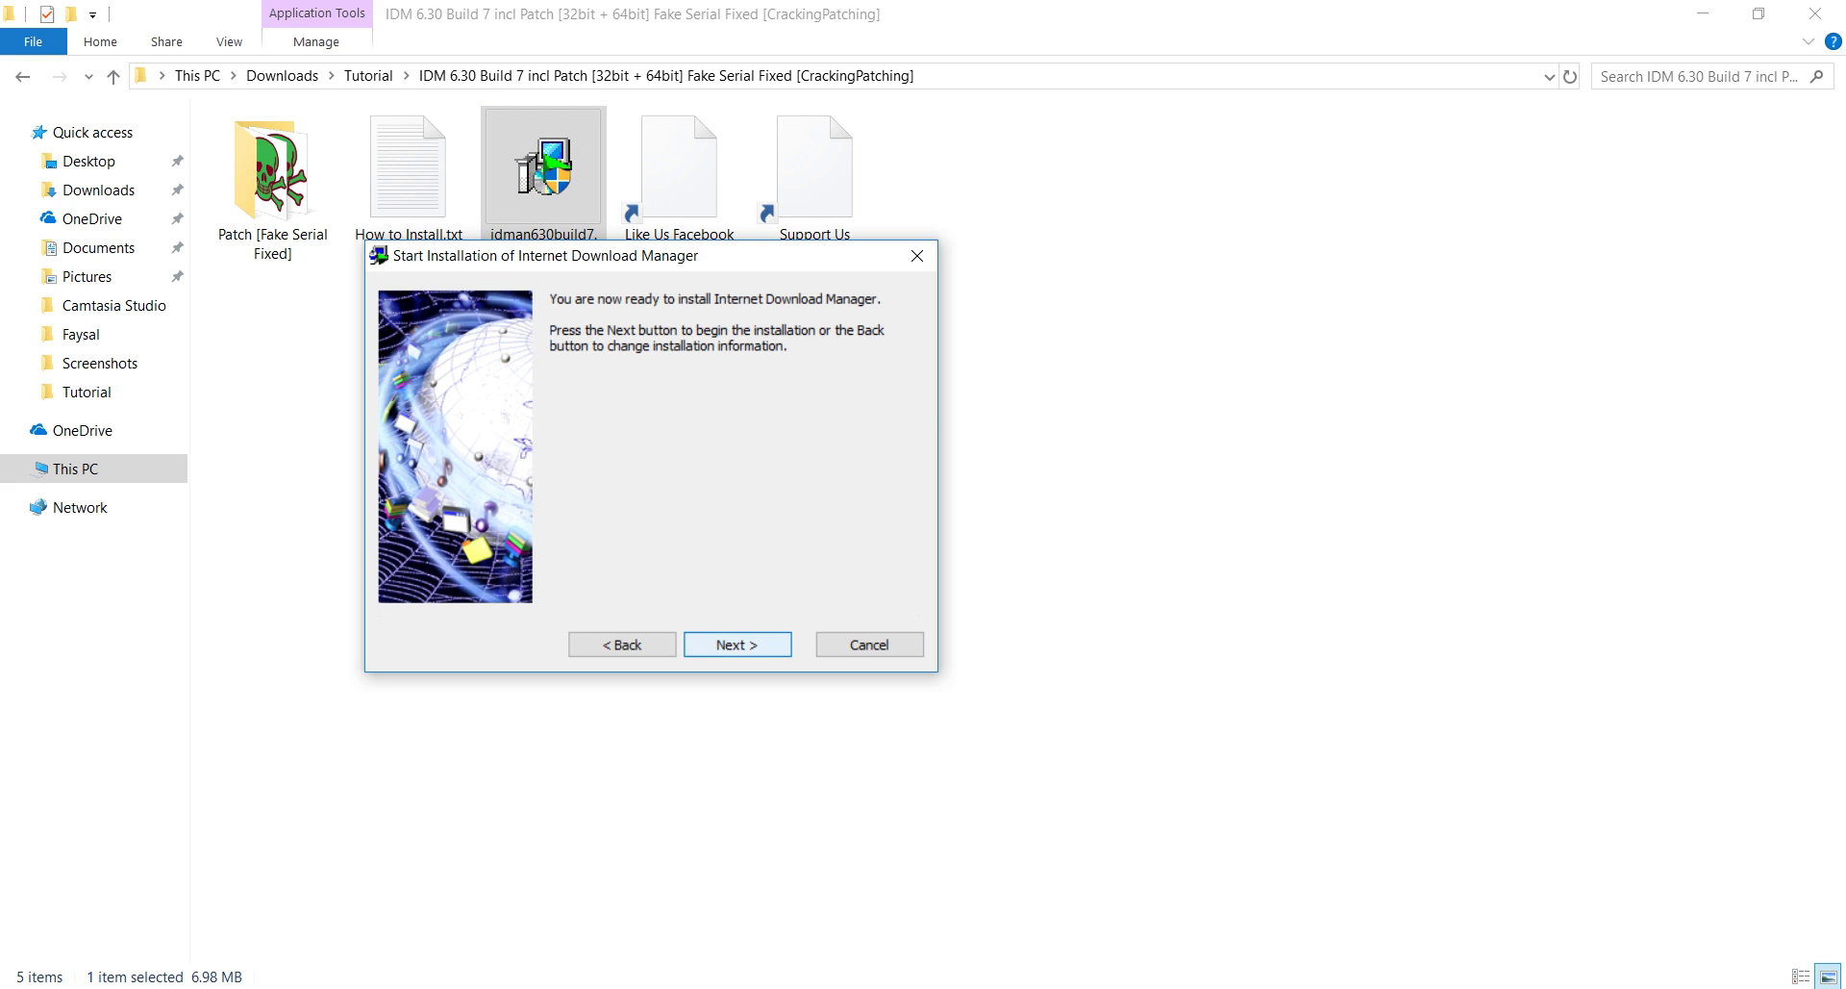
{"action": "left_click", "coordinate": [738, 644]}
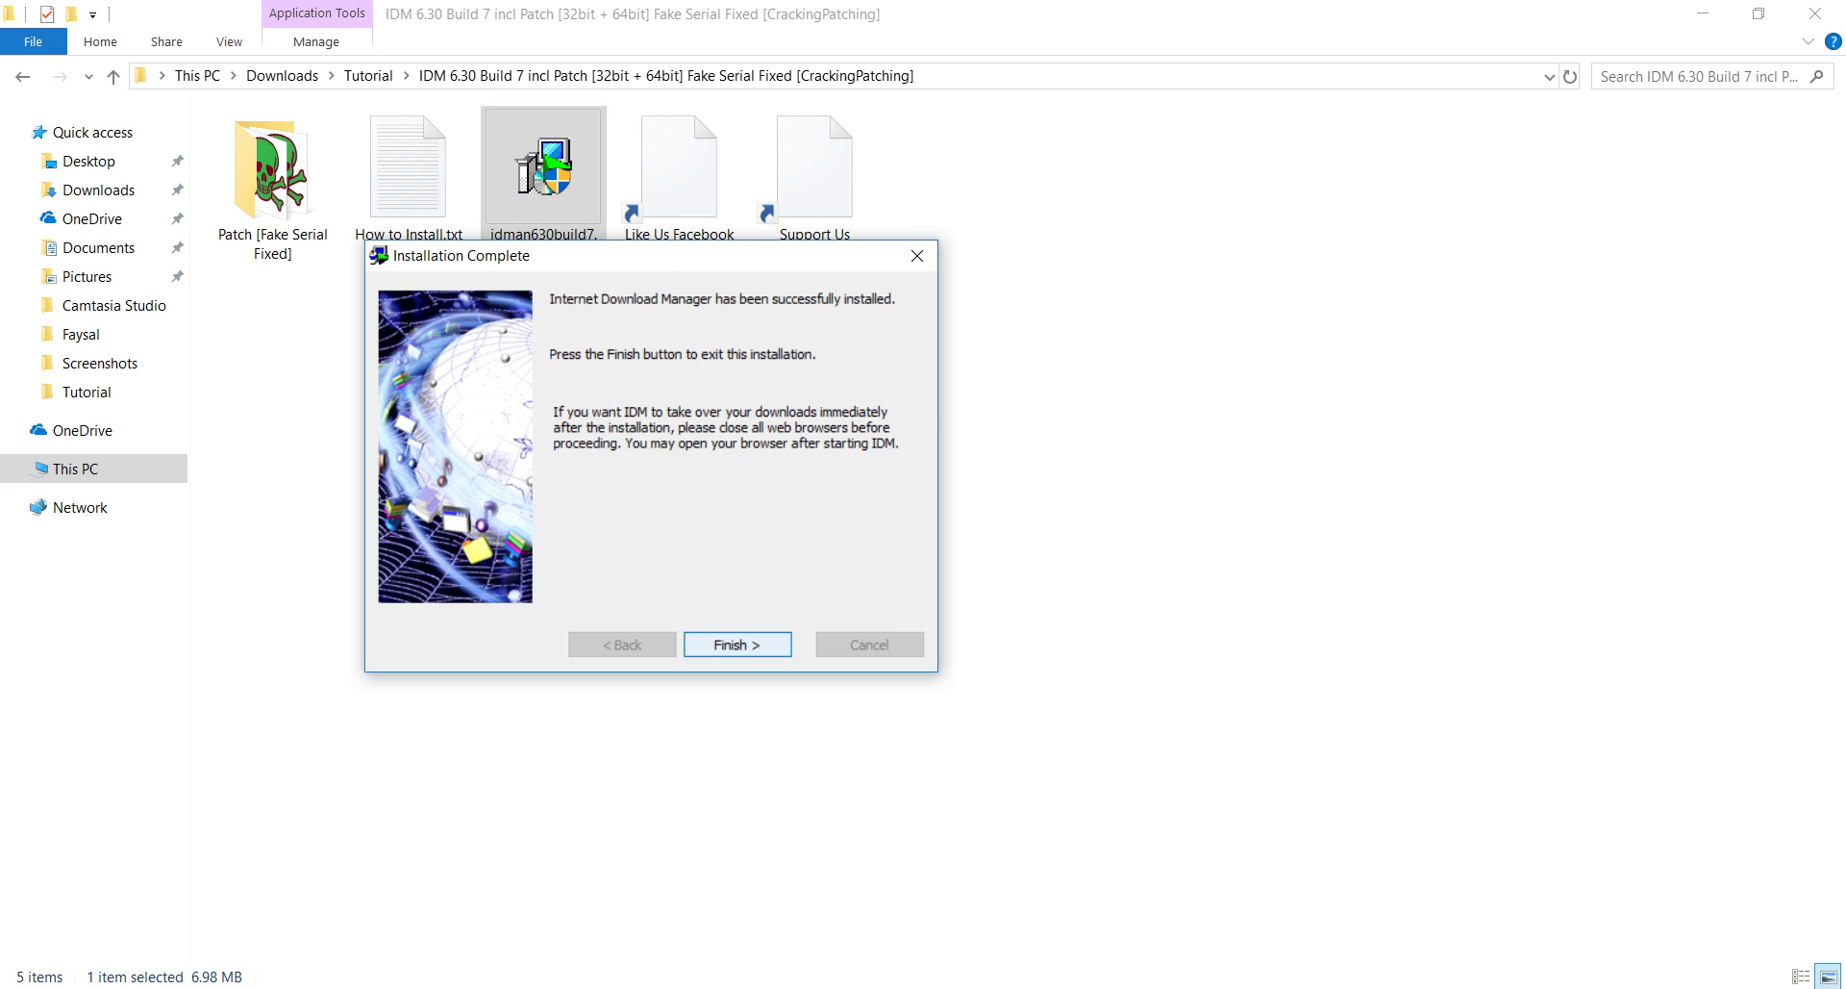
{"action": "left_click", "coordinate": [737, 644]}
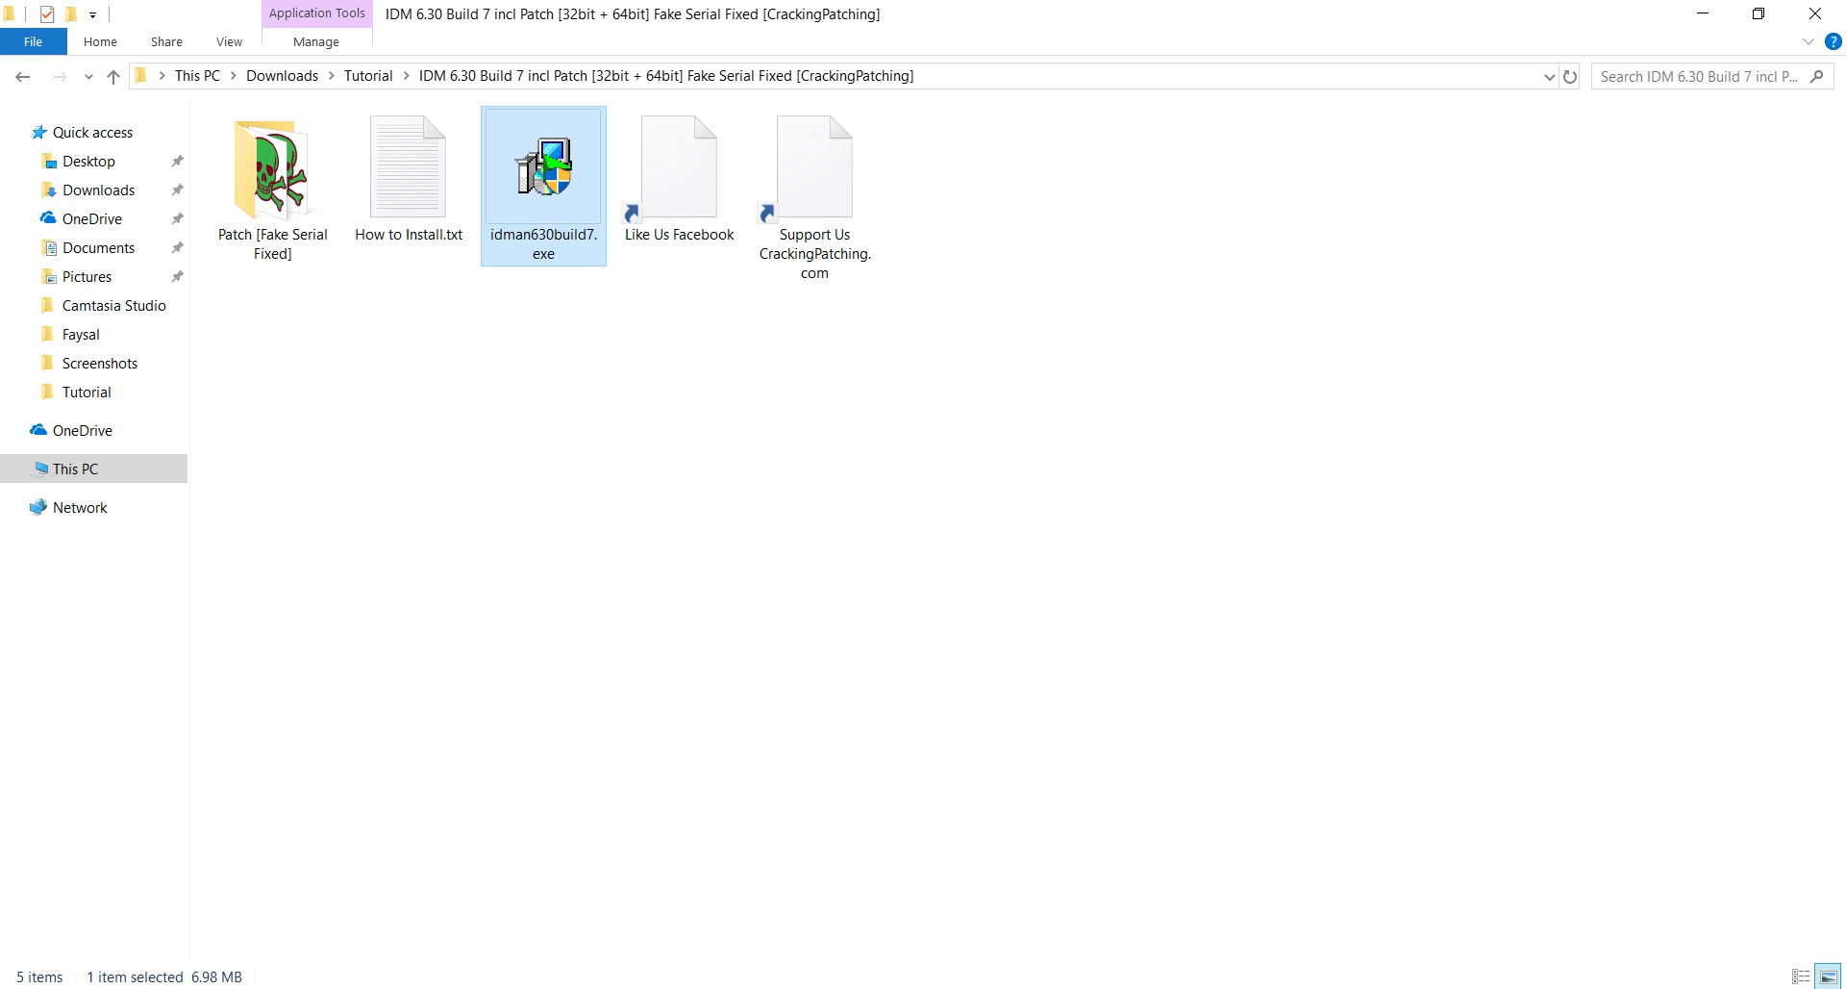
{"action": "left_click", "coordinate": [1083, 589]}
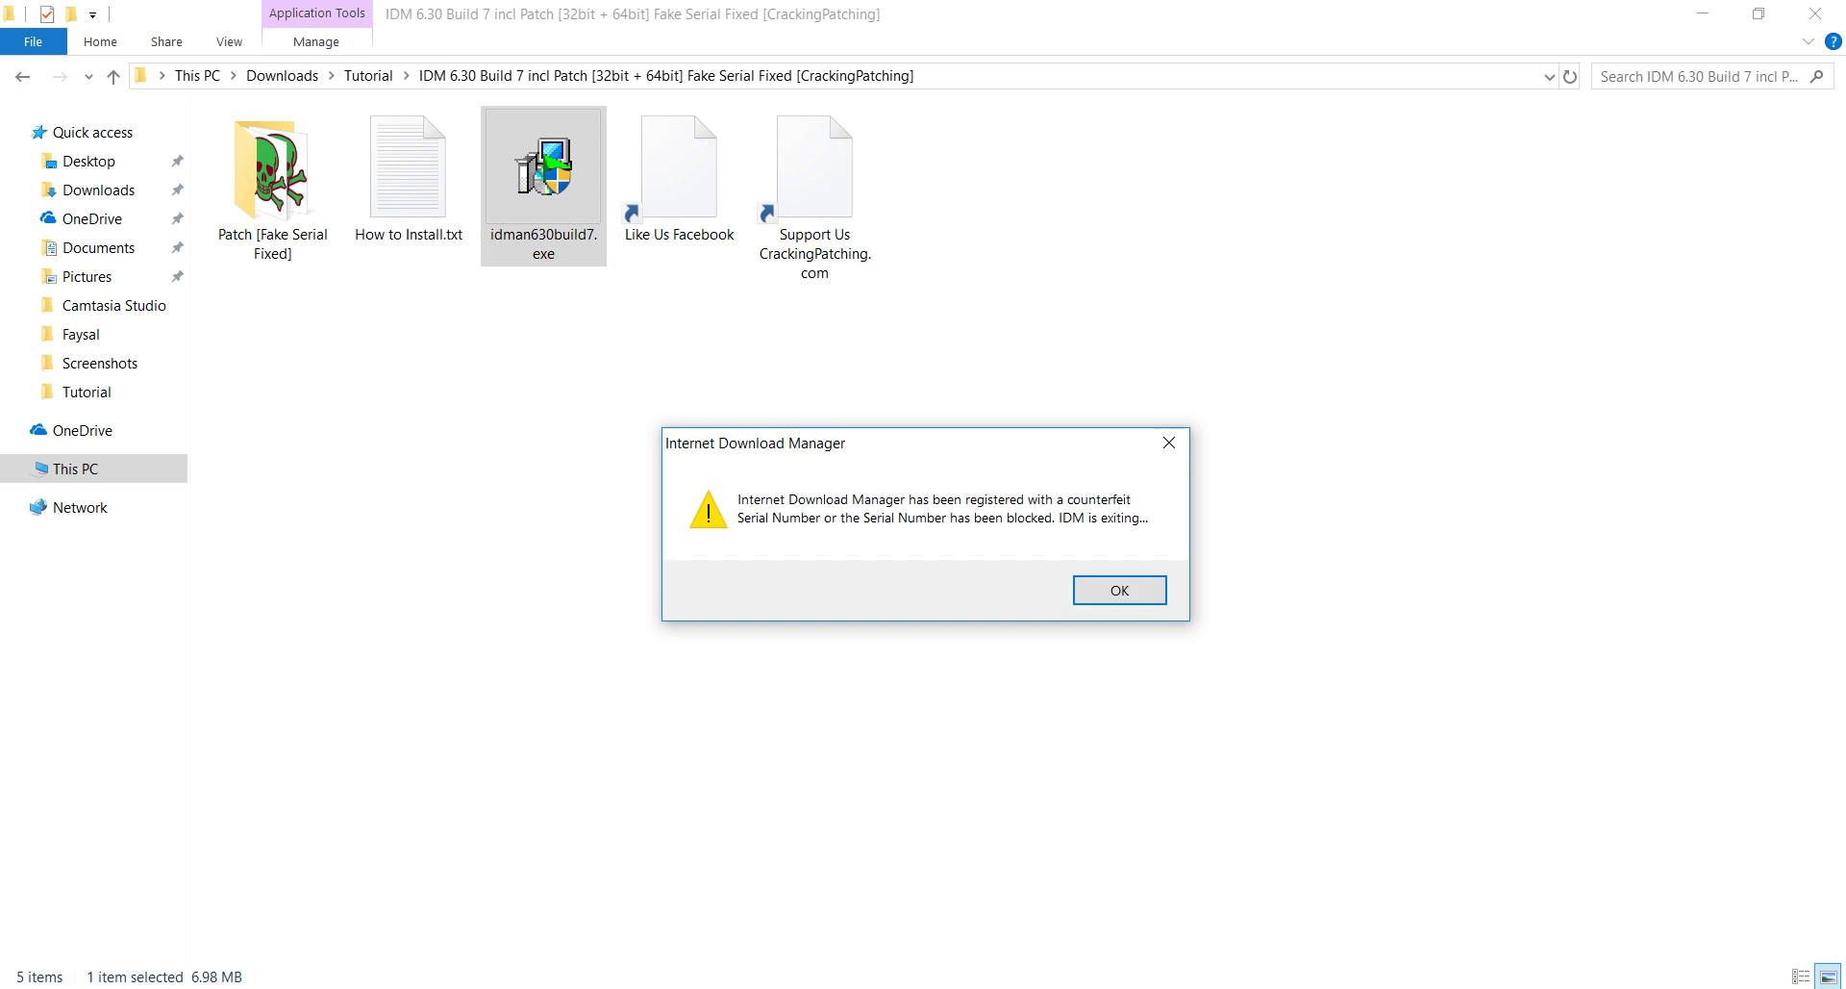
{"action": "left_click_drag", "start_coordinate": [974, 444], "coordinate": [694, 321]}
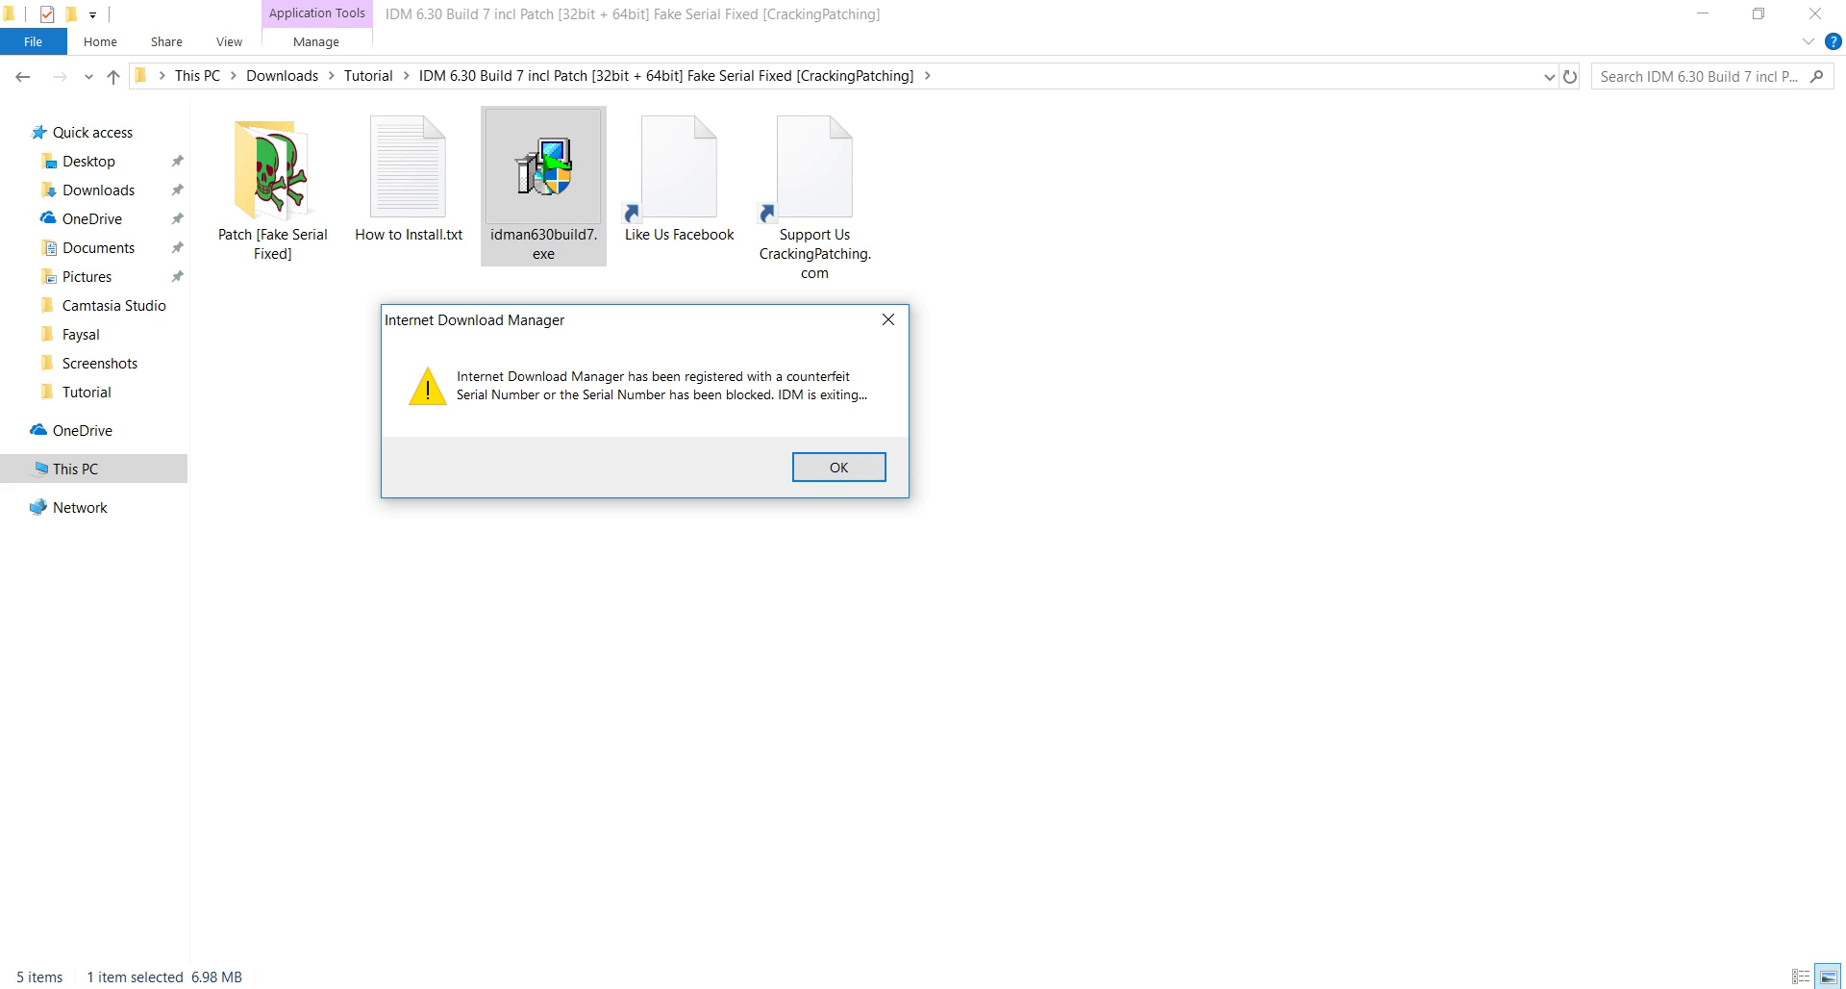
Dismiss the Internet Download Manager serial number message, cancel the registration form, and refresh the extracted folder.
{"action": "left_click", "coordinate": [838, 466]}
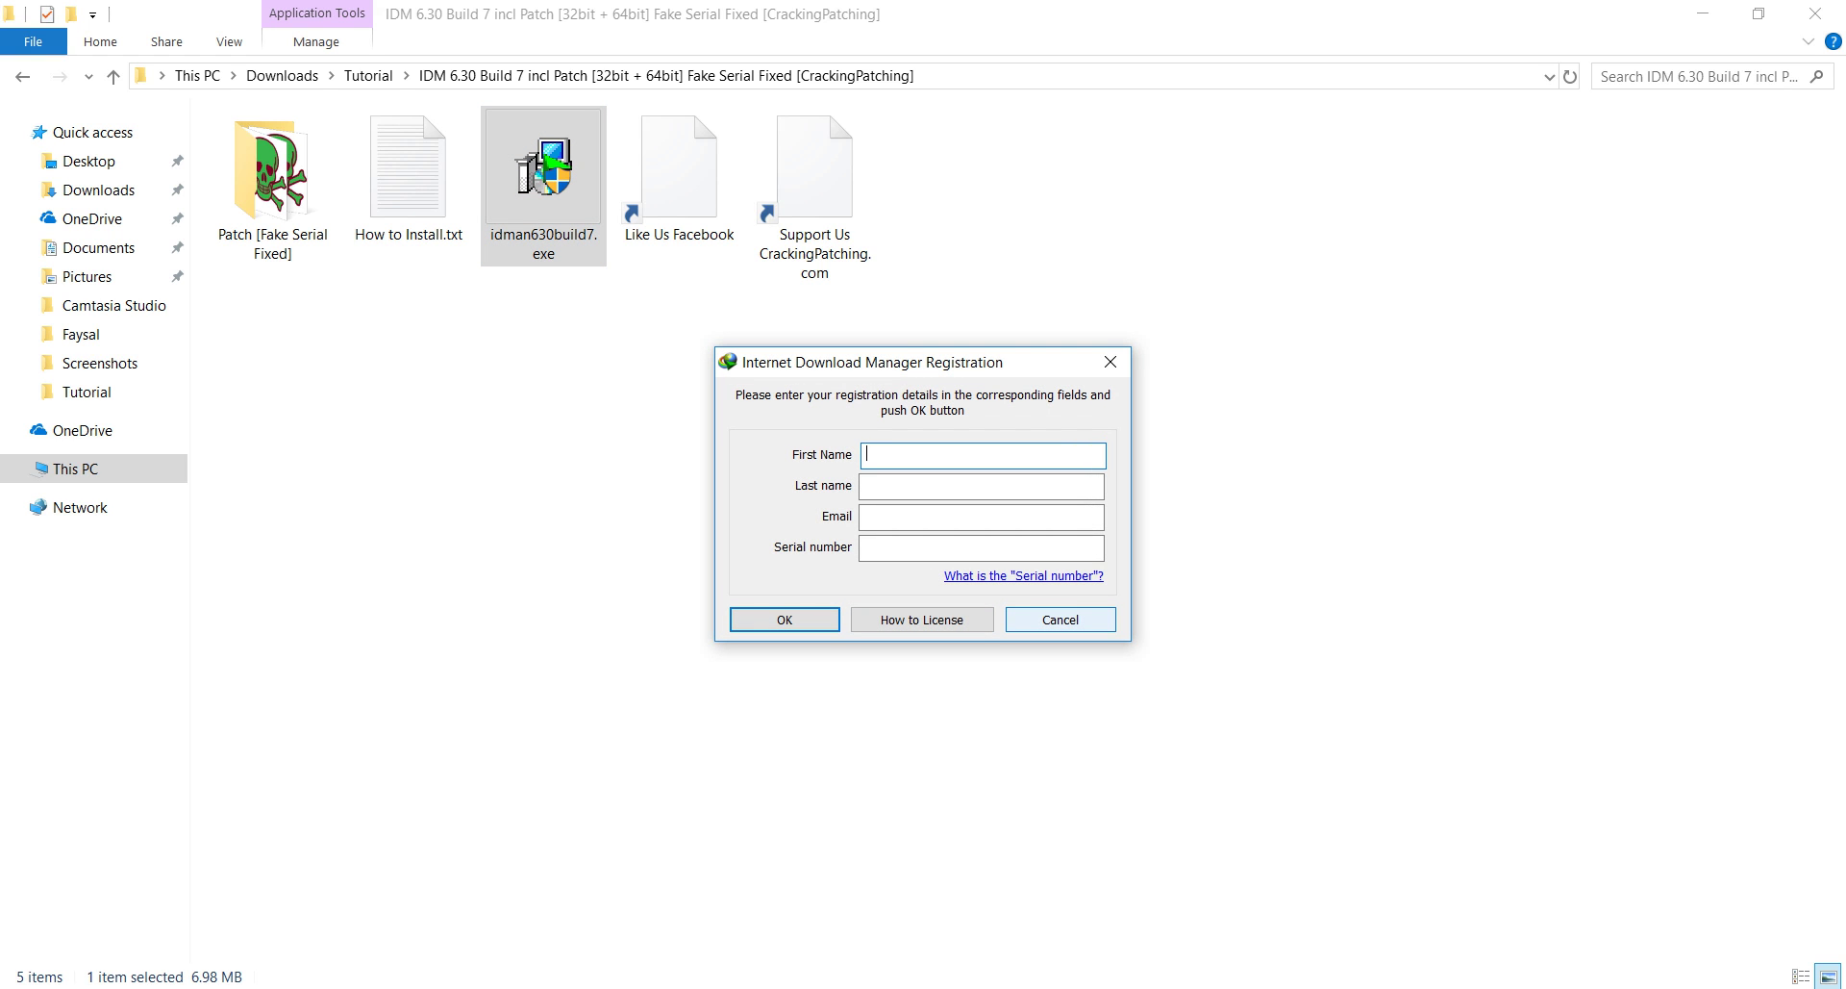
{"action": "left_click", "coordinate": [1060, 620]}
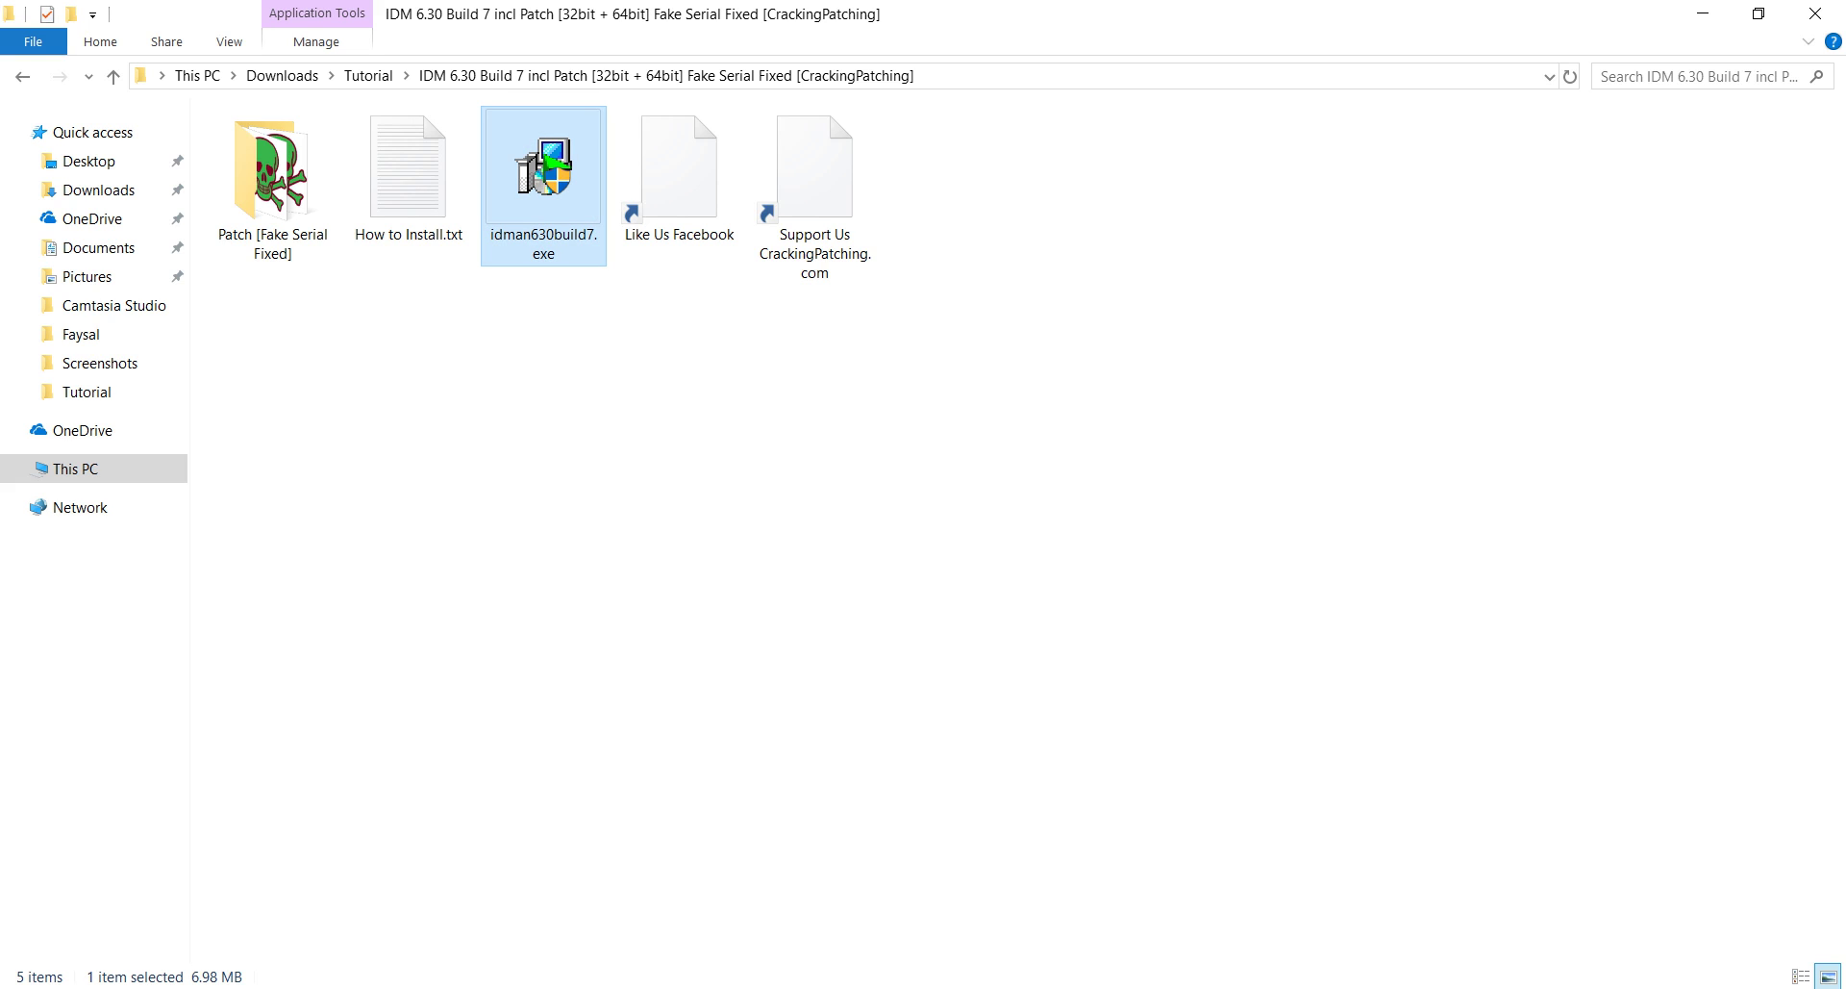
{"action": "right_click", "coordinate": [585, 348]}
{"action": "left_click", "coordinate": [637, 448]}
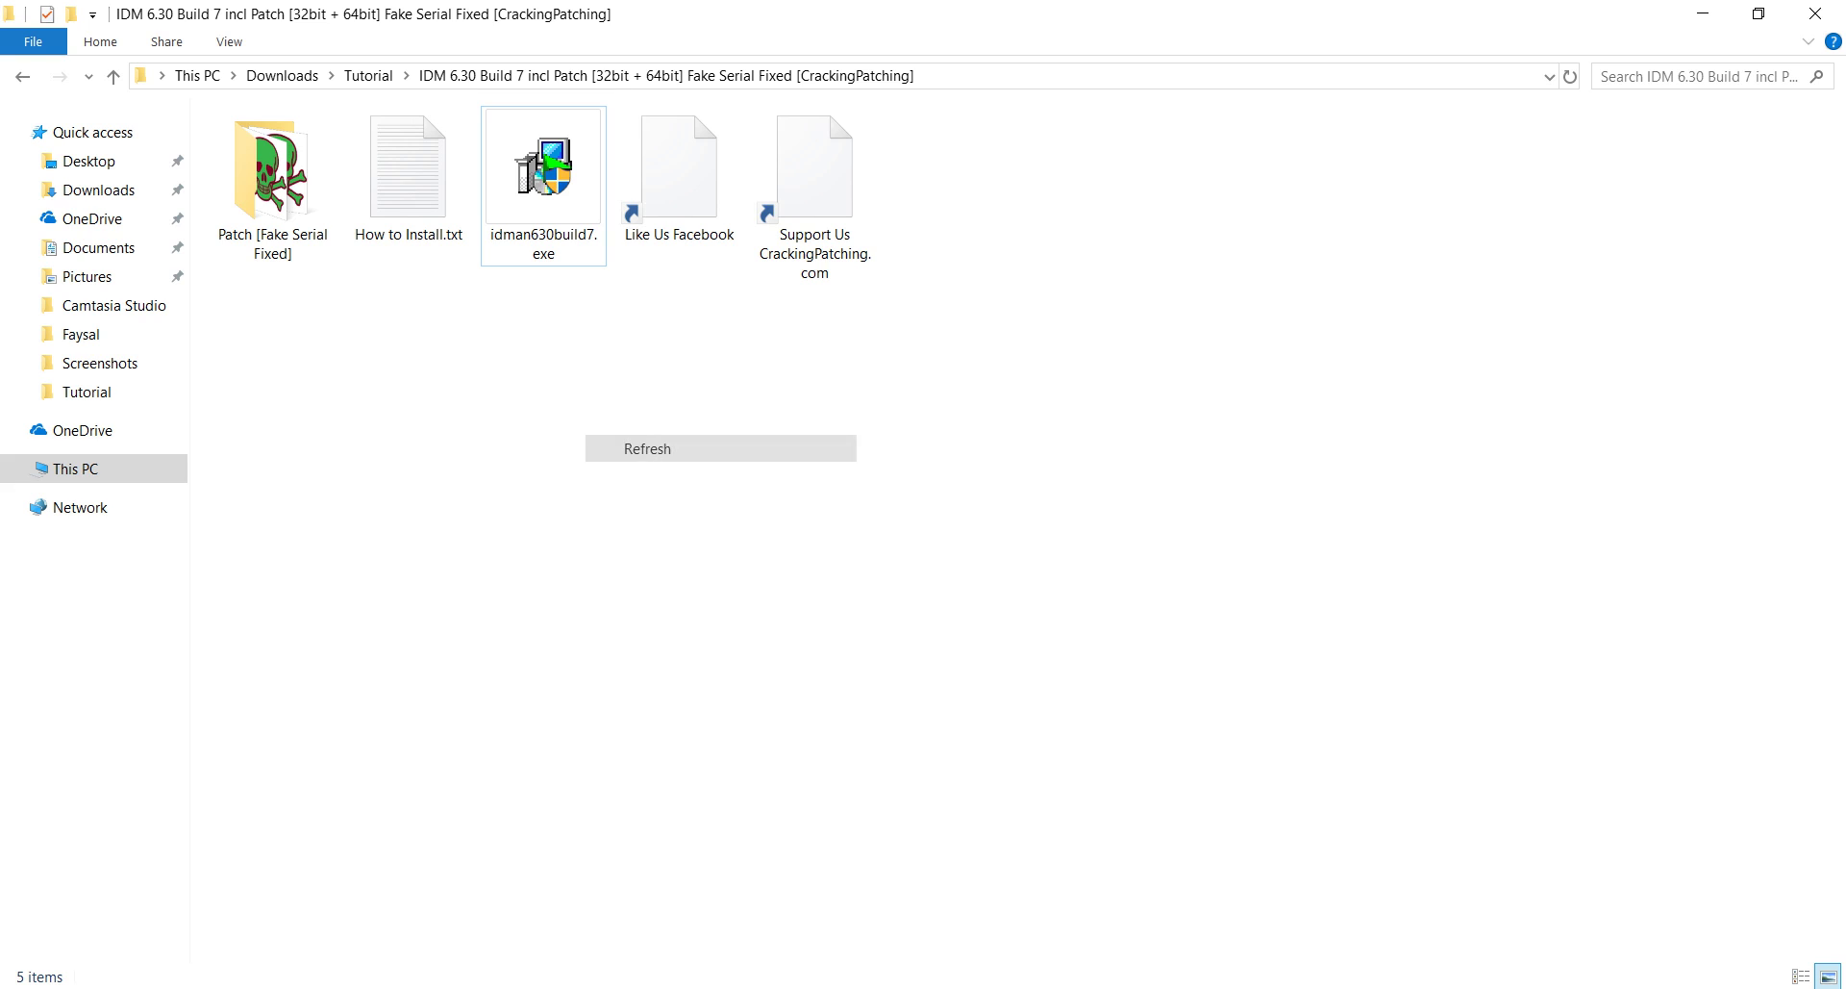
{"action": "left_click", "coordinate": [543, 178]}
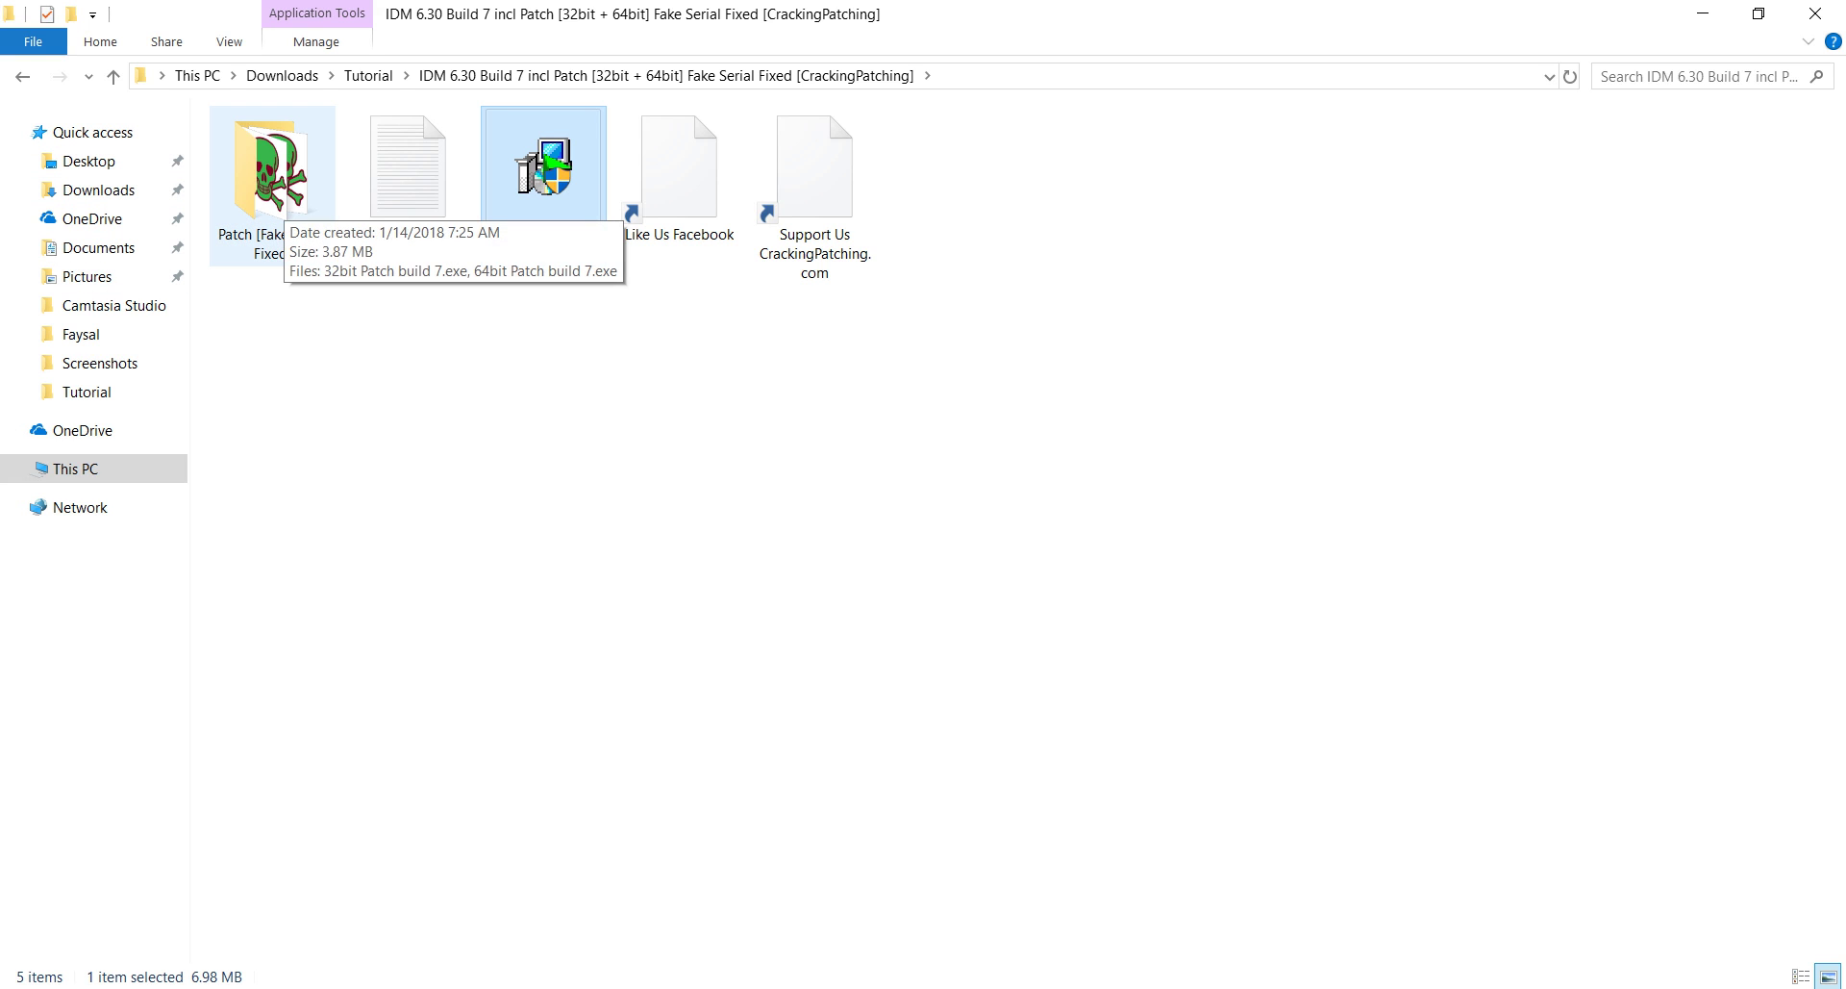
Launch Internet Download Manager from the Start screen to check its registration, then dismiss its message and close the registration form.
{"action": "left_click", "coordinate": [1520, 988]}
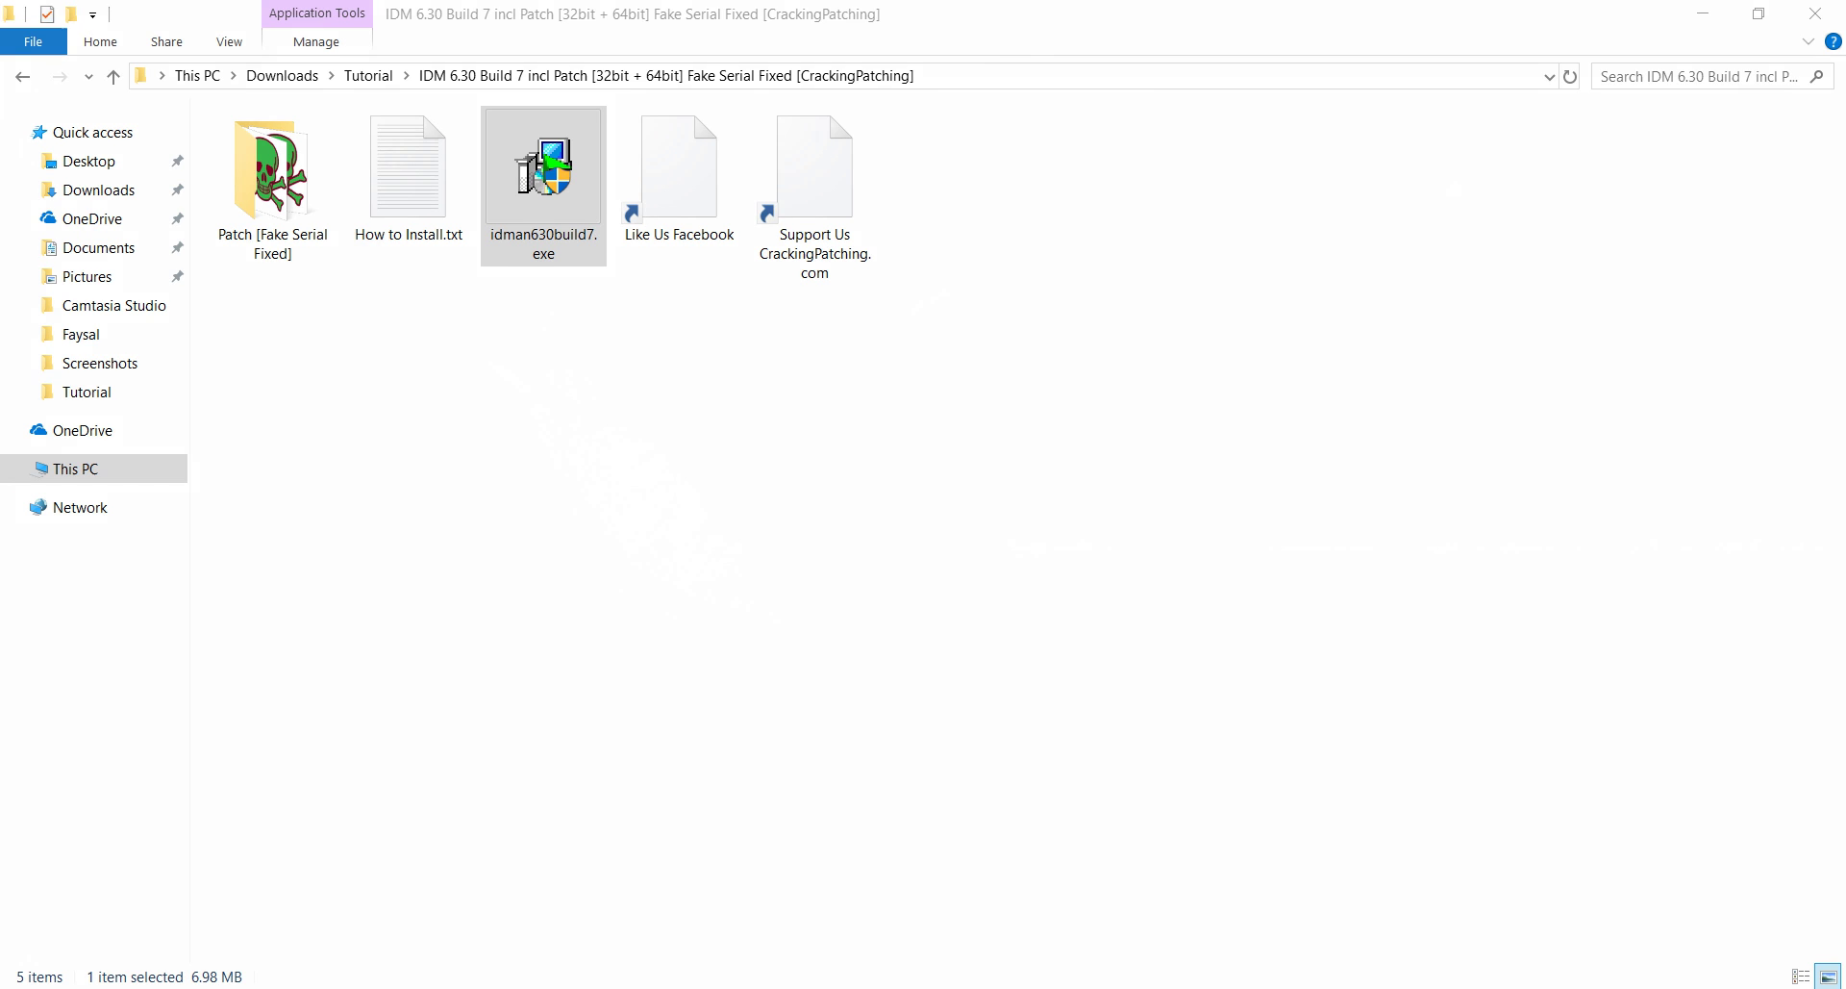
{"action": "key", "text": "super"}
{"action": "left_click", "coordinate": [923, 735]}
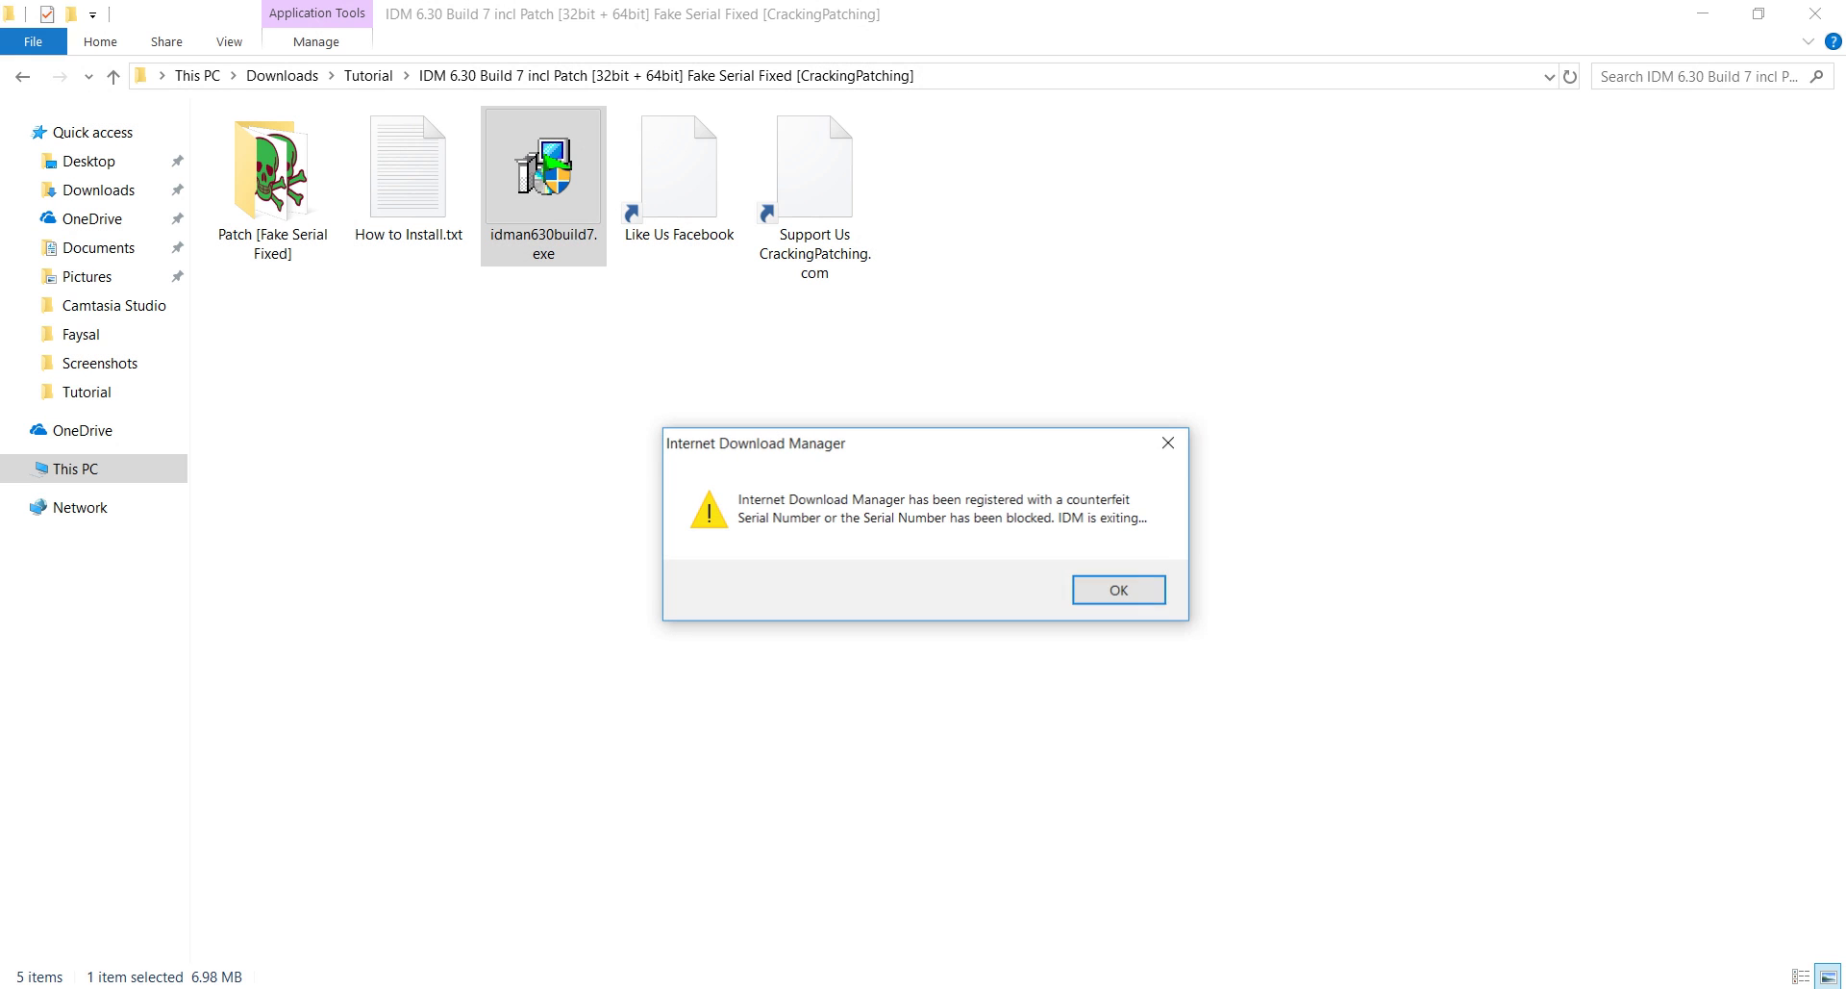
{"action": "left_click", "coordinate": [1118, 589]}
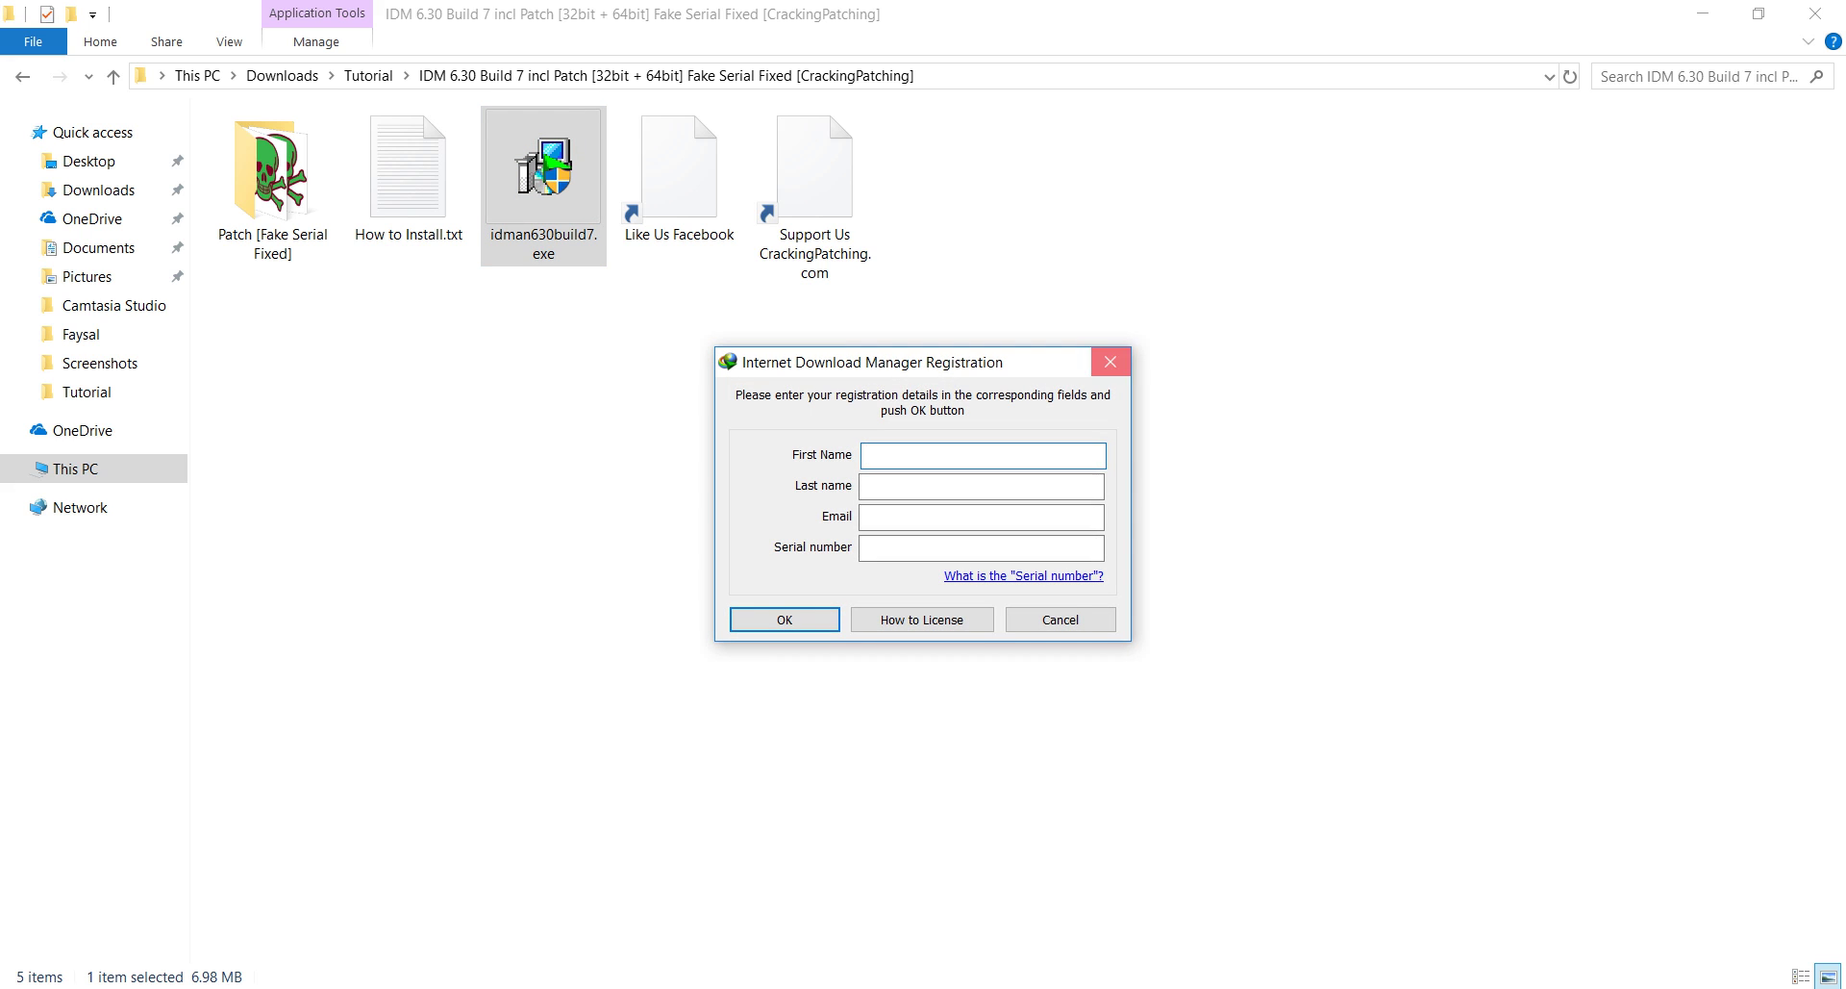
{"action": "left_click", "coordinate": [1110, 360]}
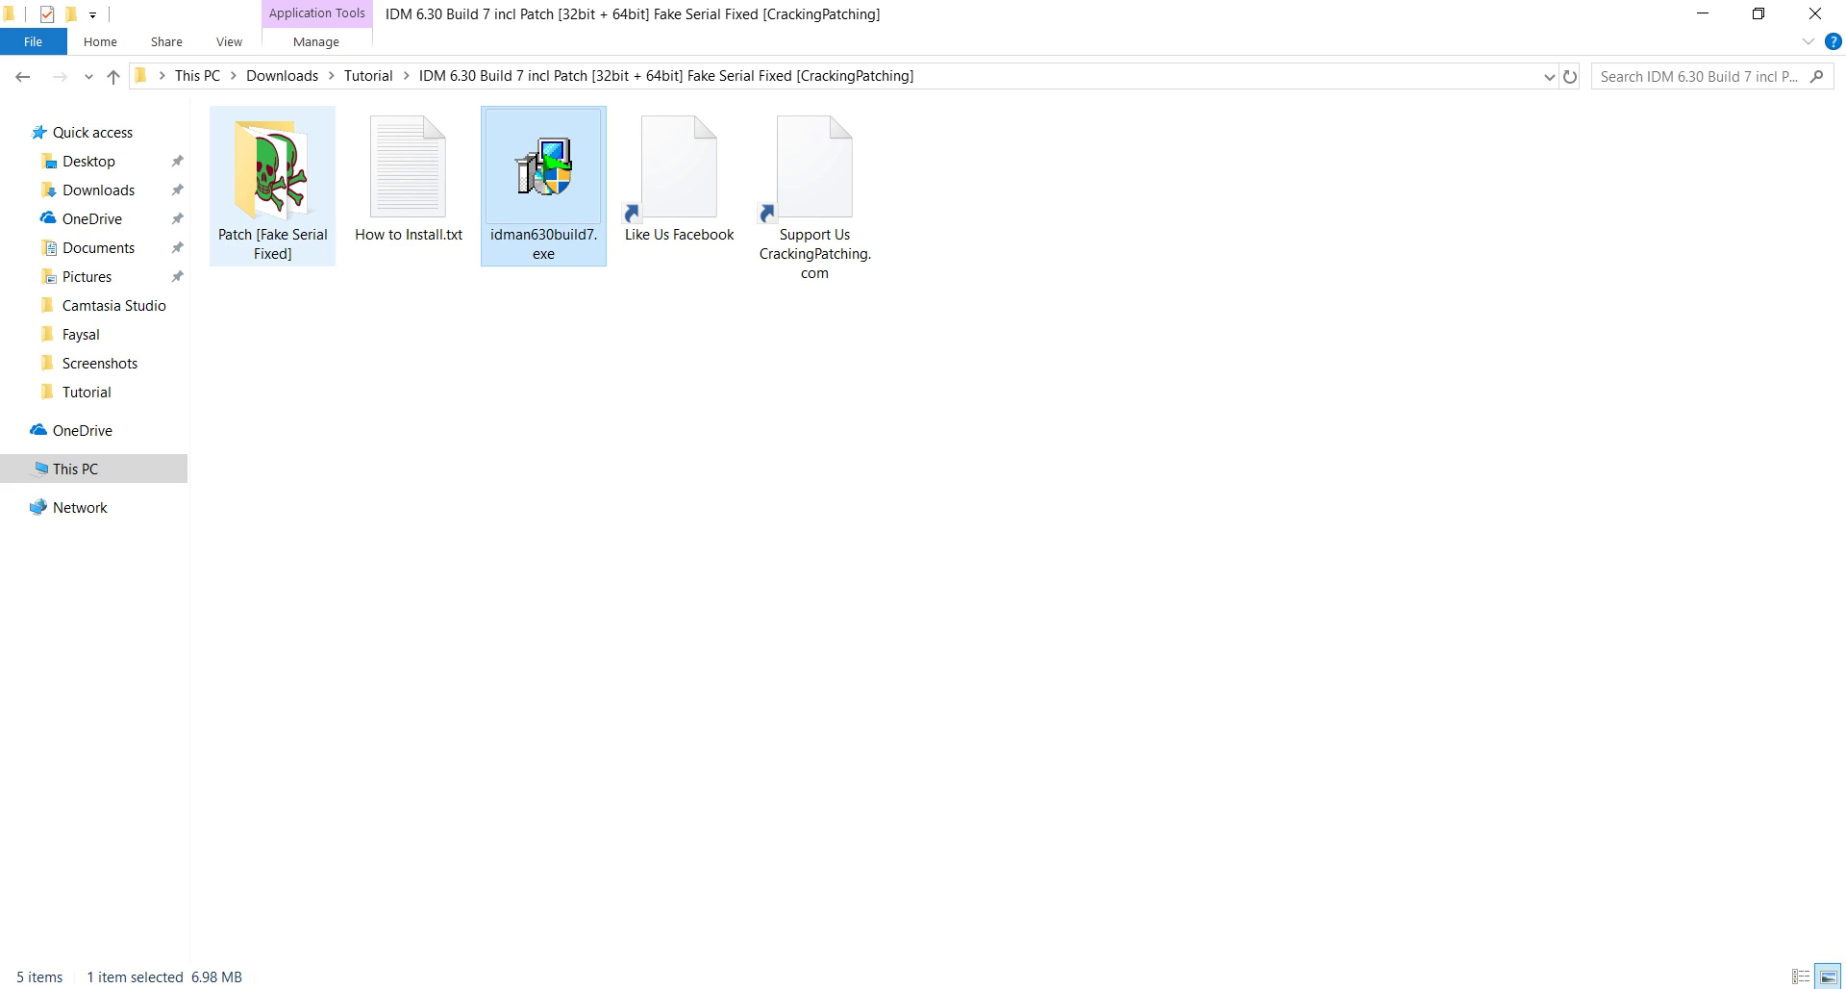
Open the Patch [Fake Serial Fixed] folder and check the Windows system type in the System information window, minimizing it after viewing.
{"action": "double_click", "coordinate": [272, 183]}
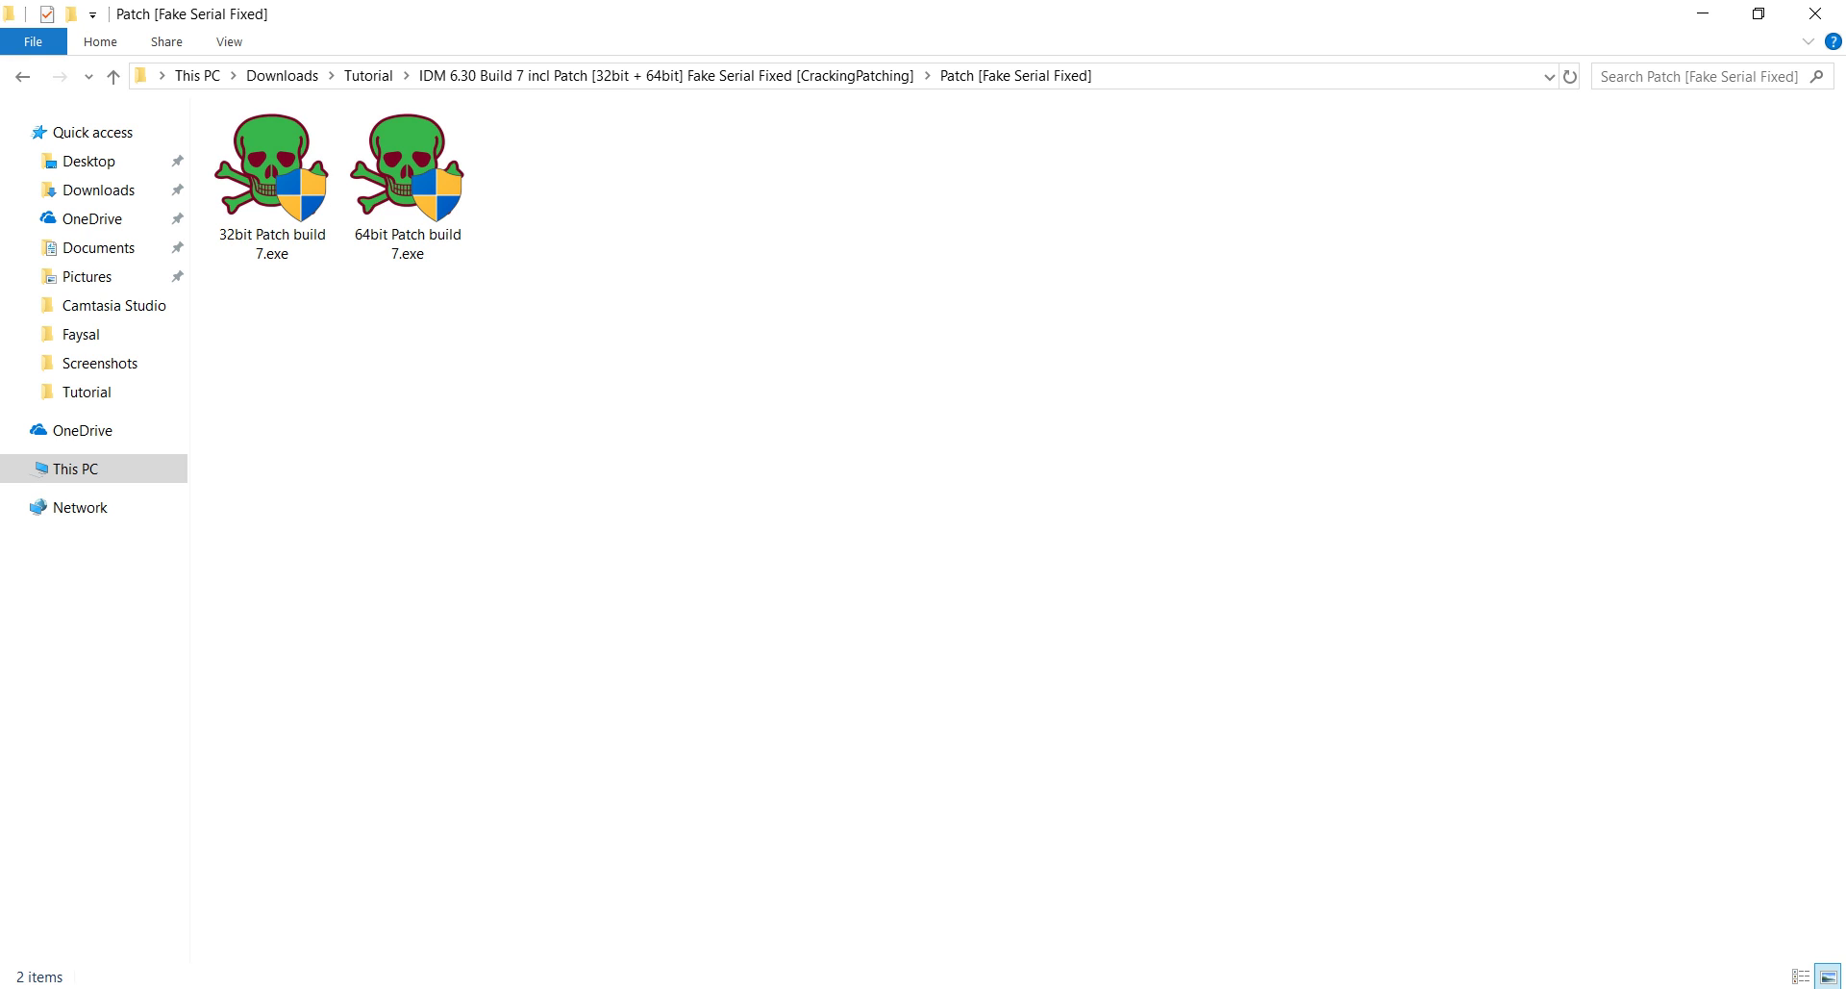
{"action": "key", "text": "super+Pause"}
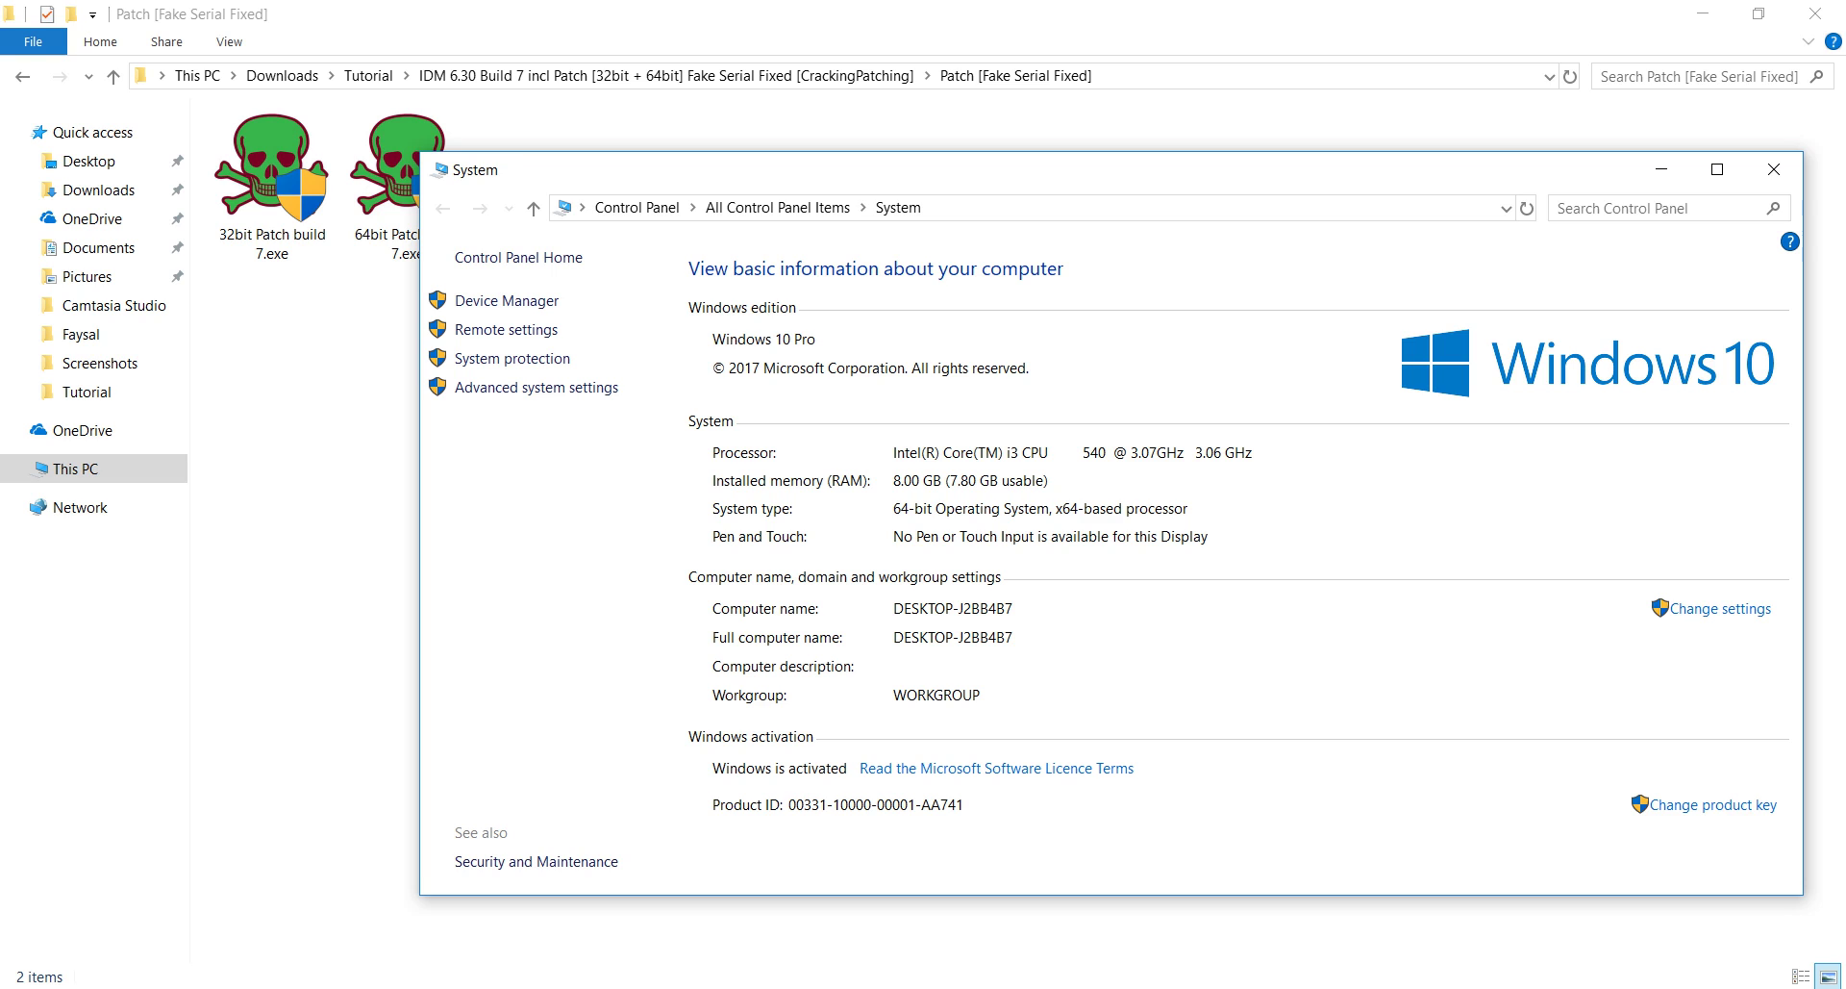
{"action": "left_click", "coordinate": [1661, 169]}
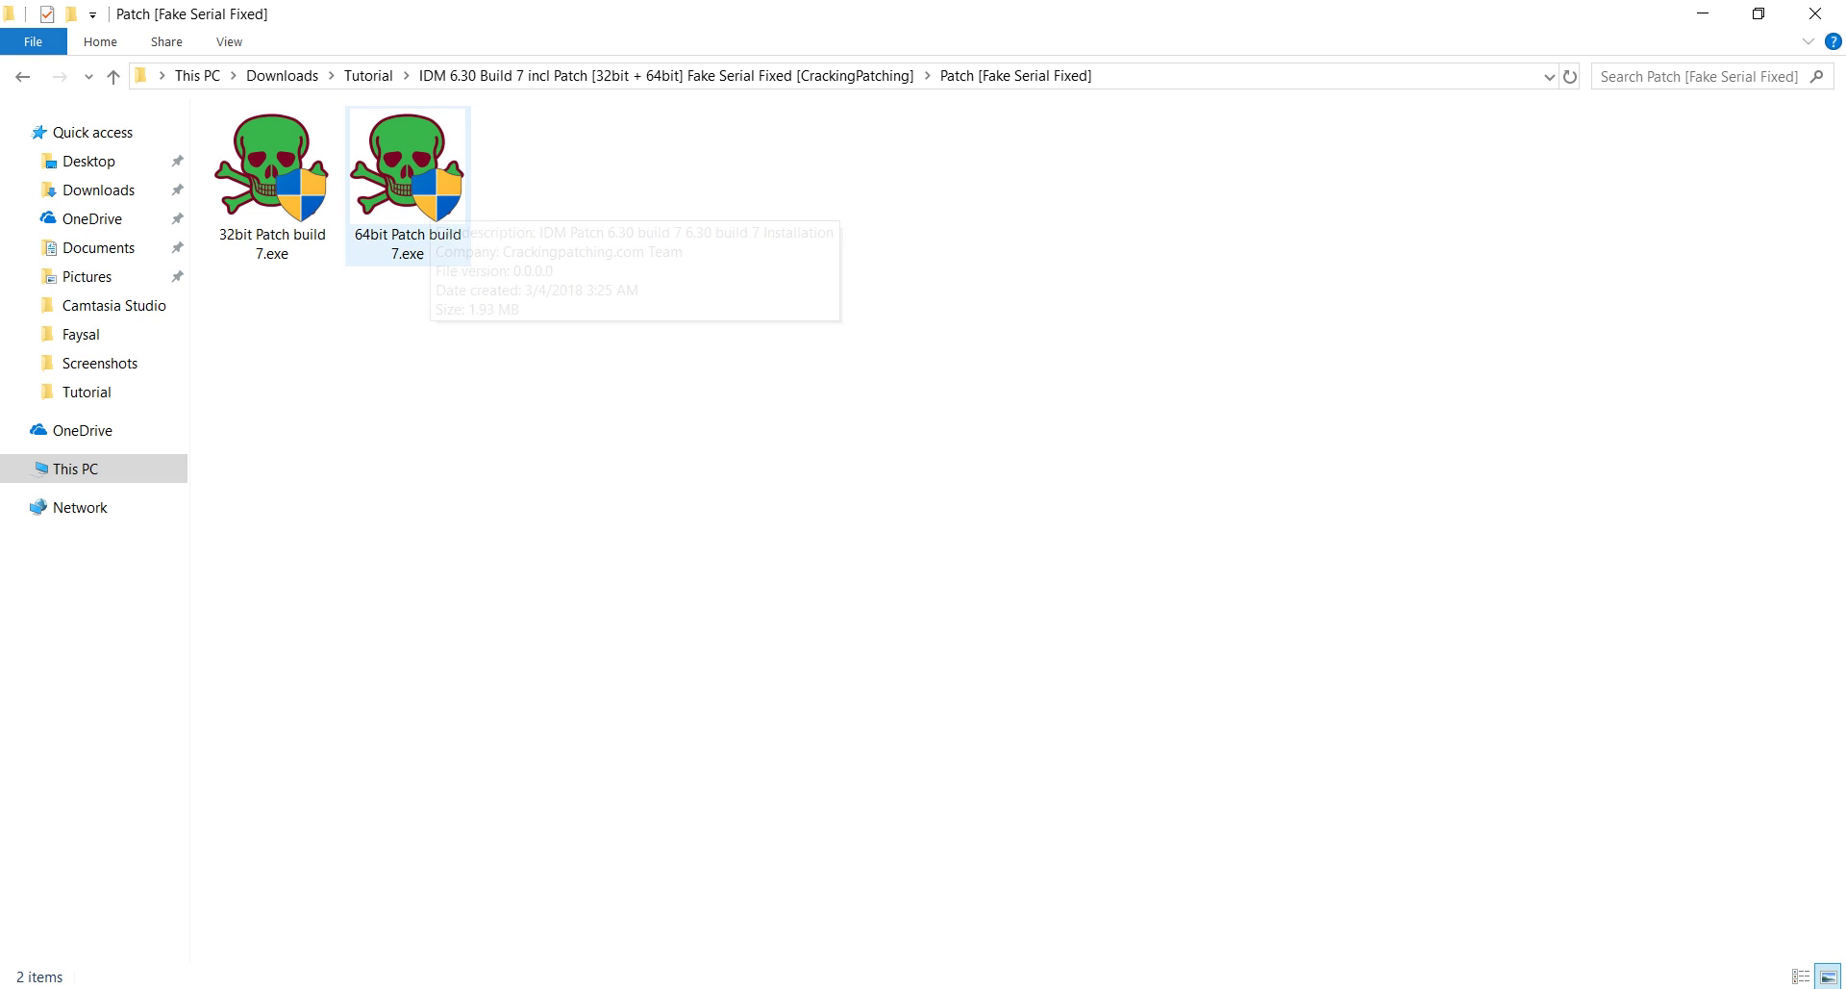
Run 64bit Patch build 7.exe as administrator and install it to C:\Program Files (x86)\Internet Download Manager, finishing the wizard.
{"action": "left_click", "coordinate": [429, 199]}
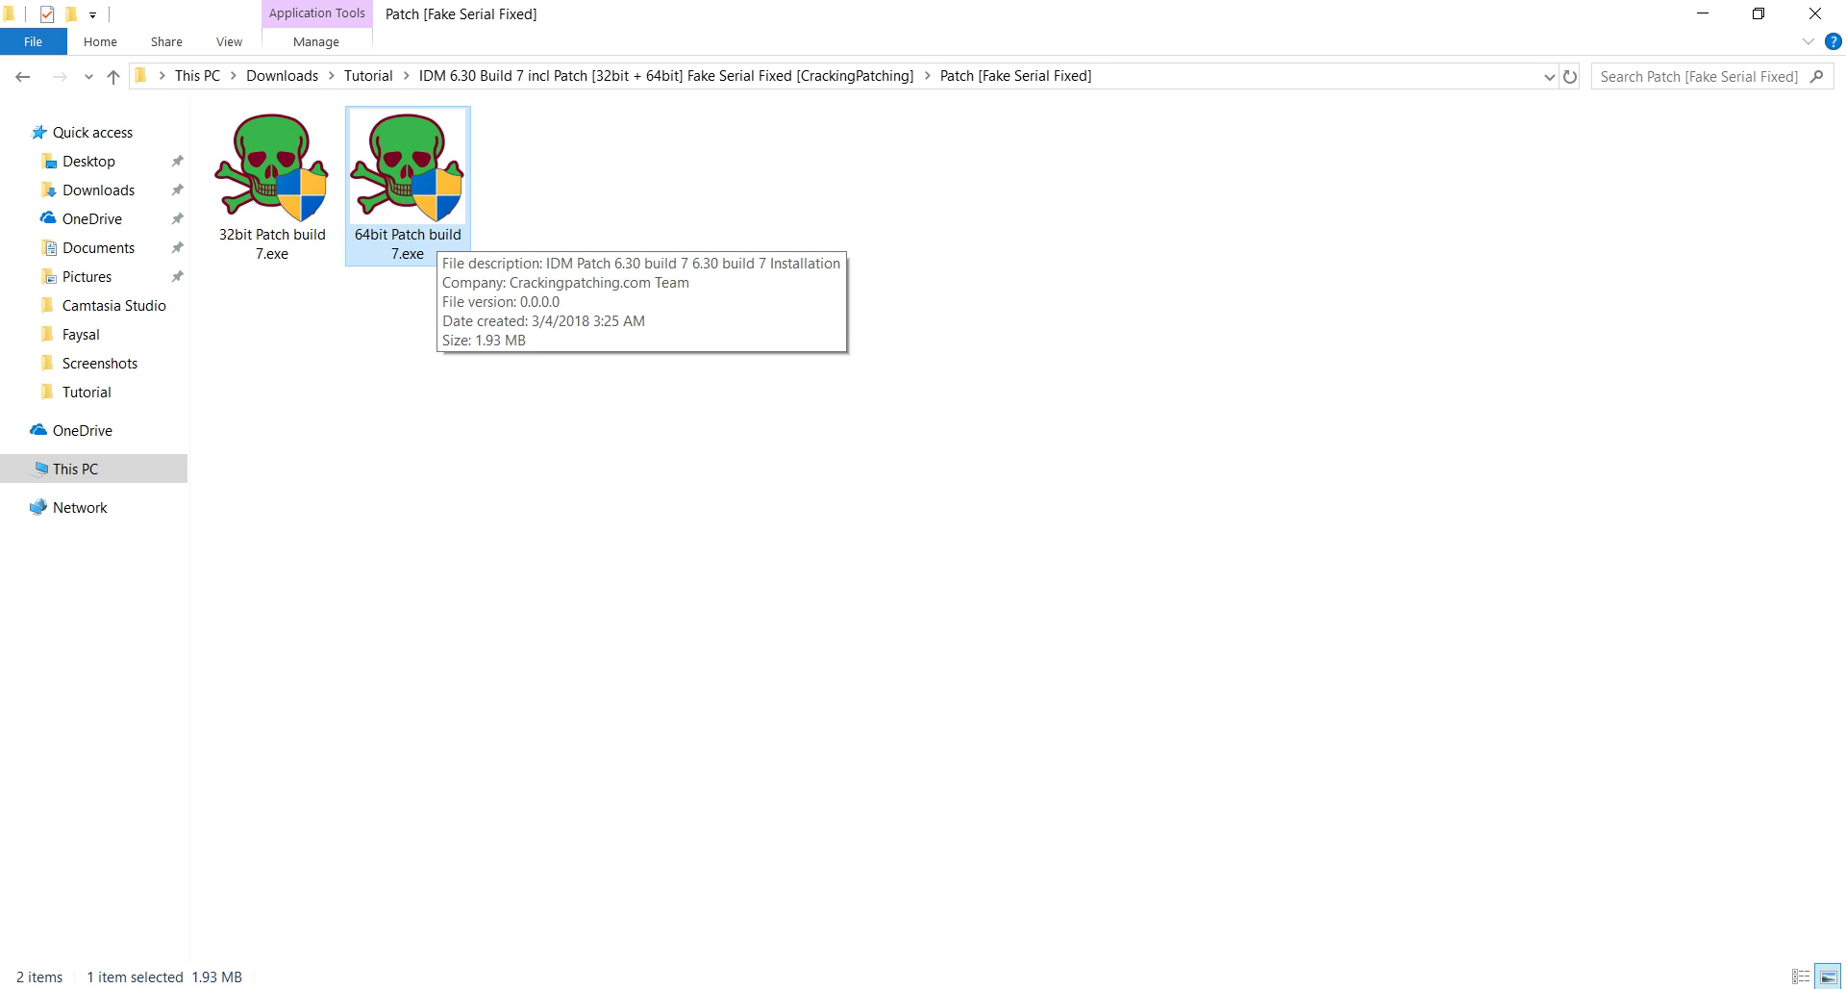
{"action": "right_click", "coordinate": [436, 232]}
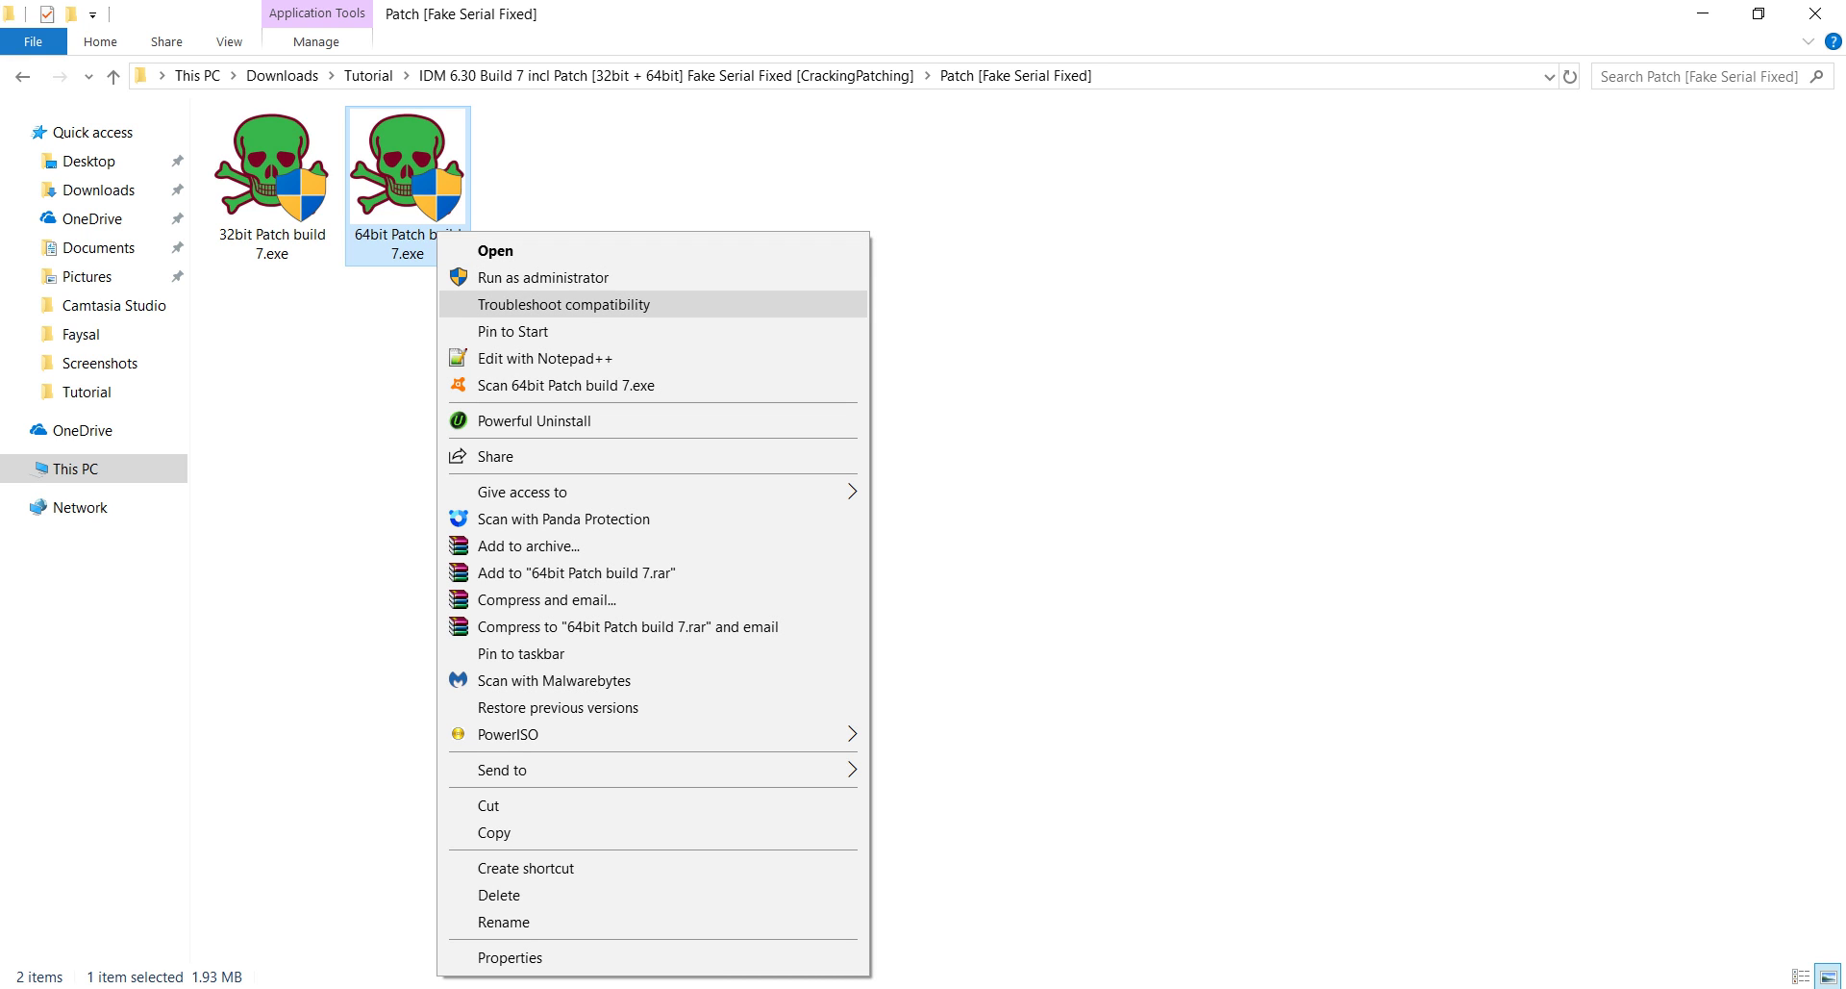
{"action": "left_click", "coordinate": [543, 277]}
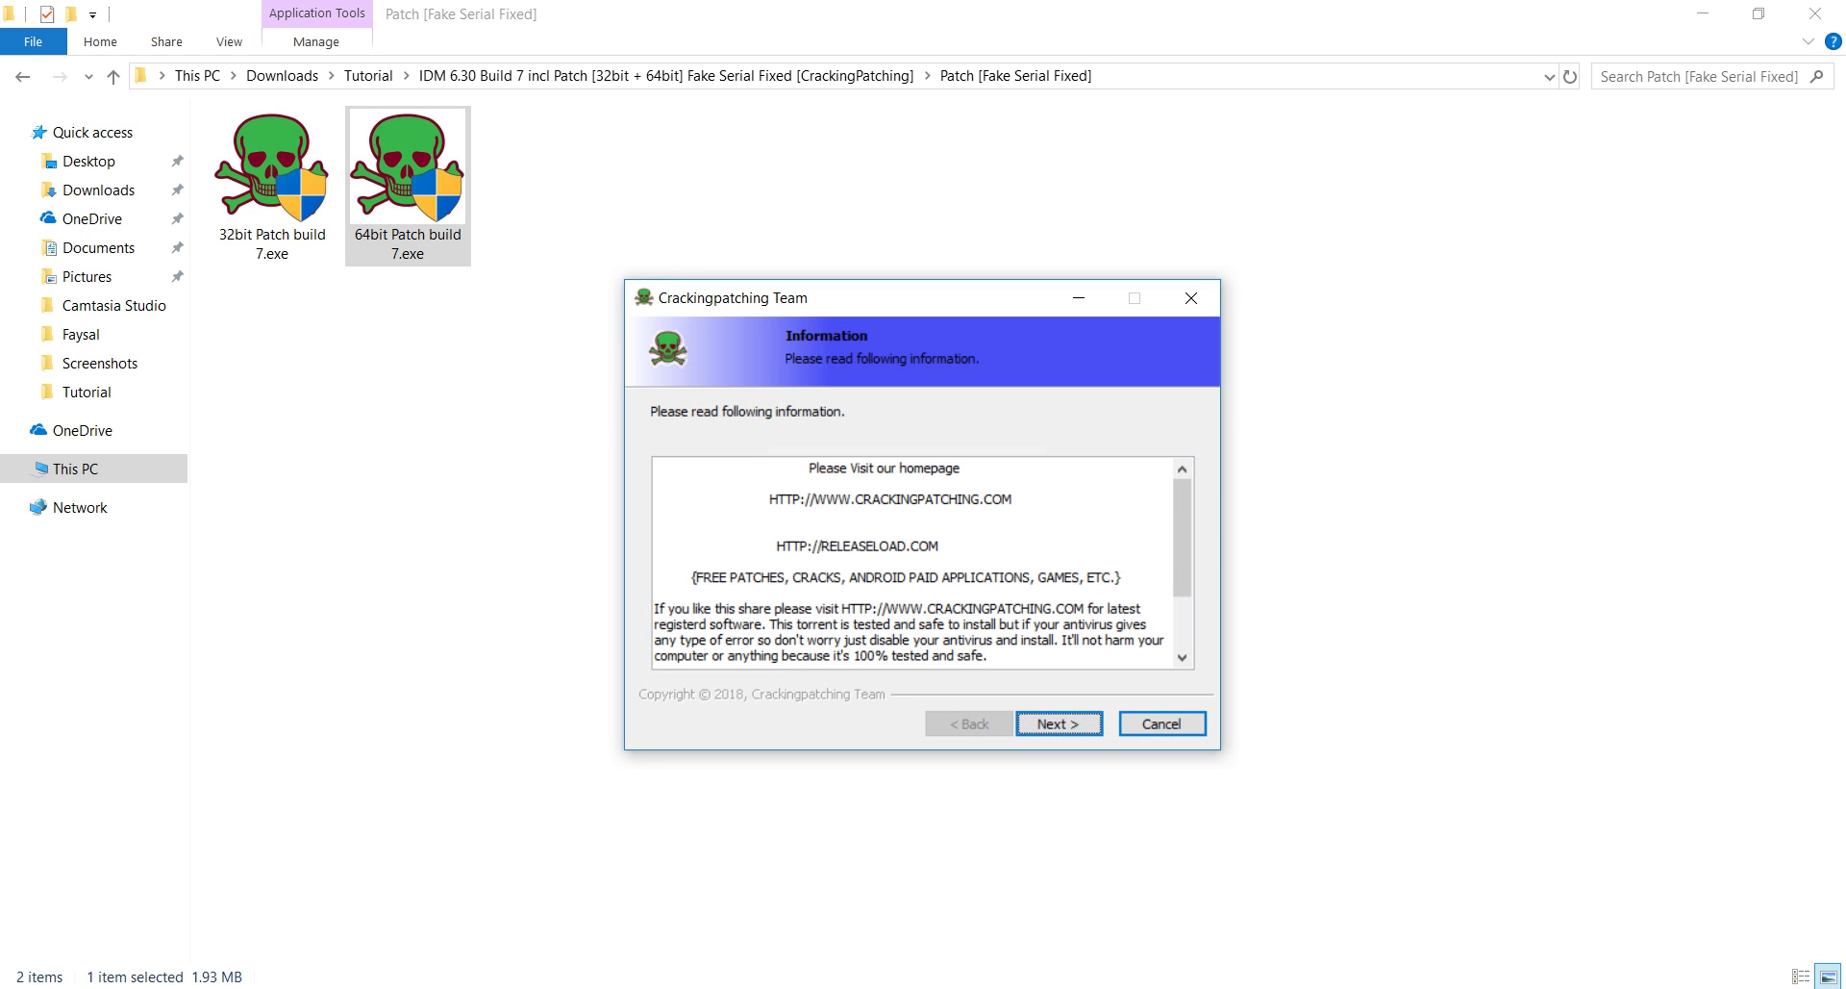
{"action": "key", "text": "Return"}
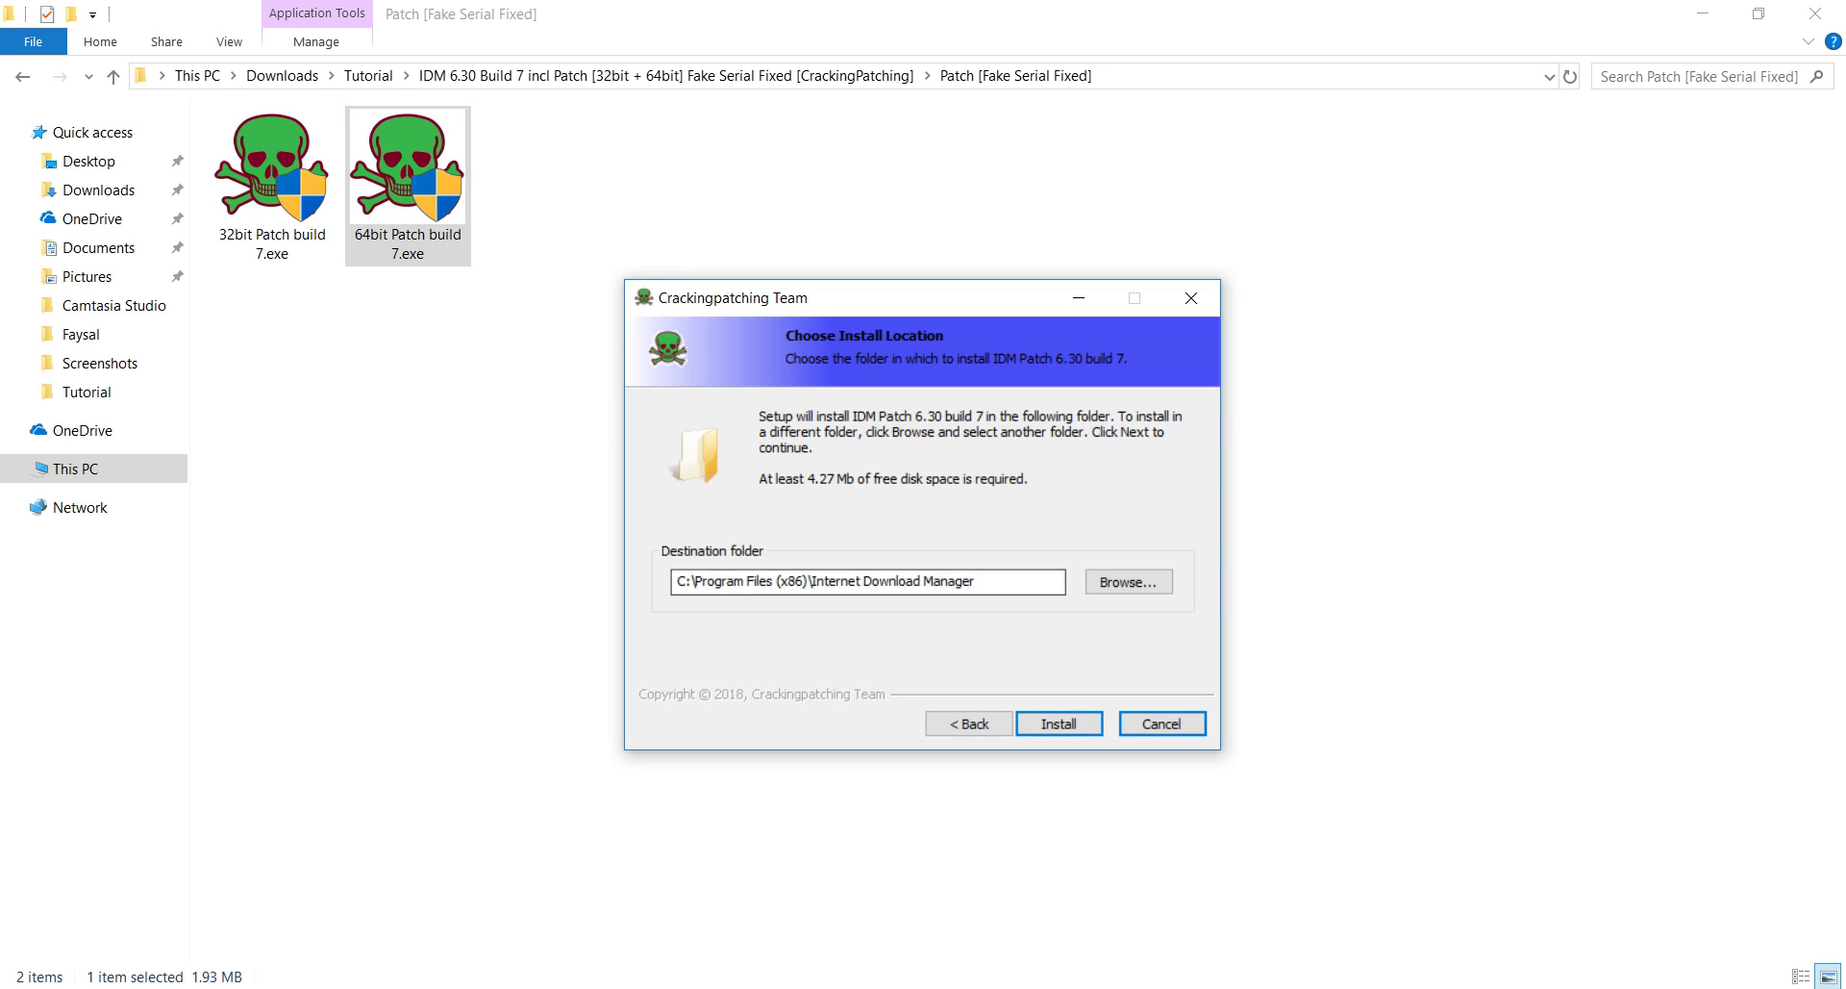
{"action": "key", "text": "Return"}
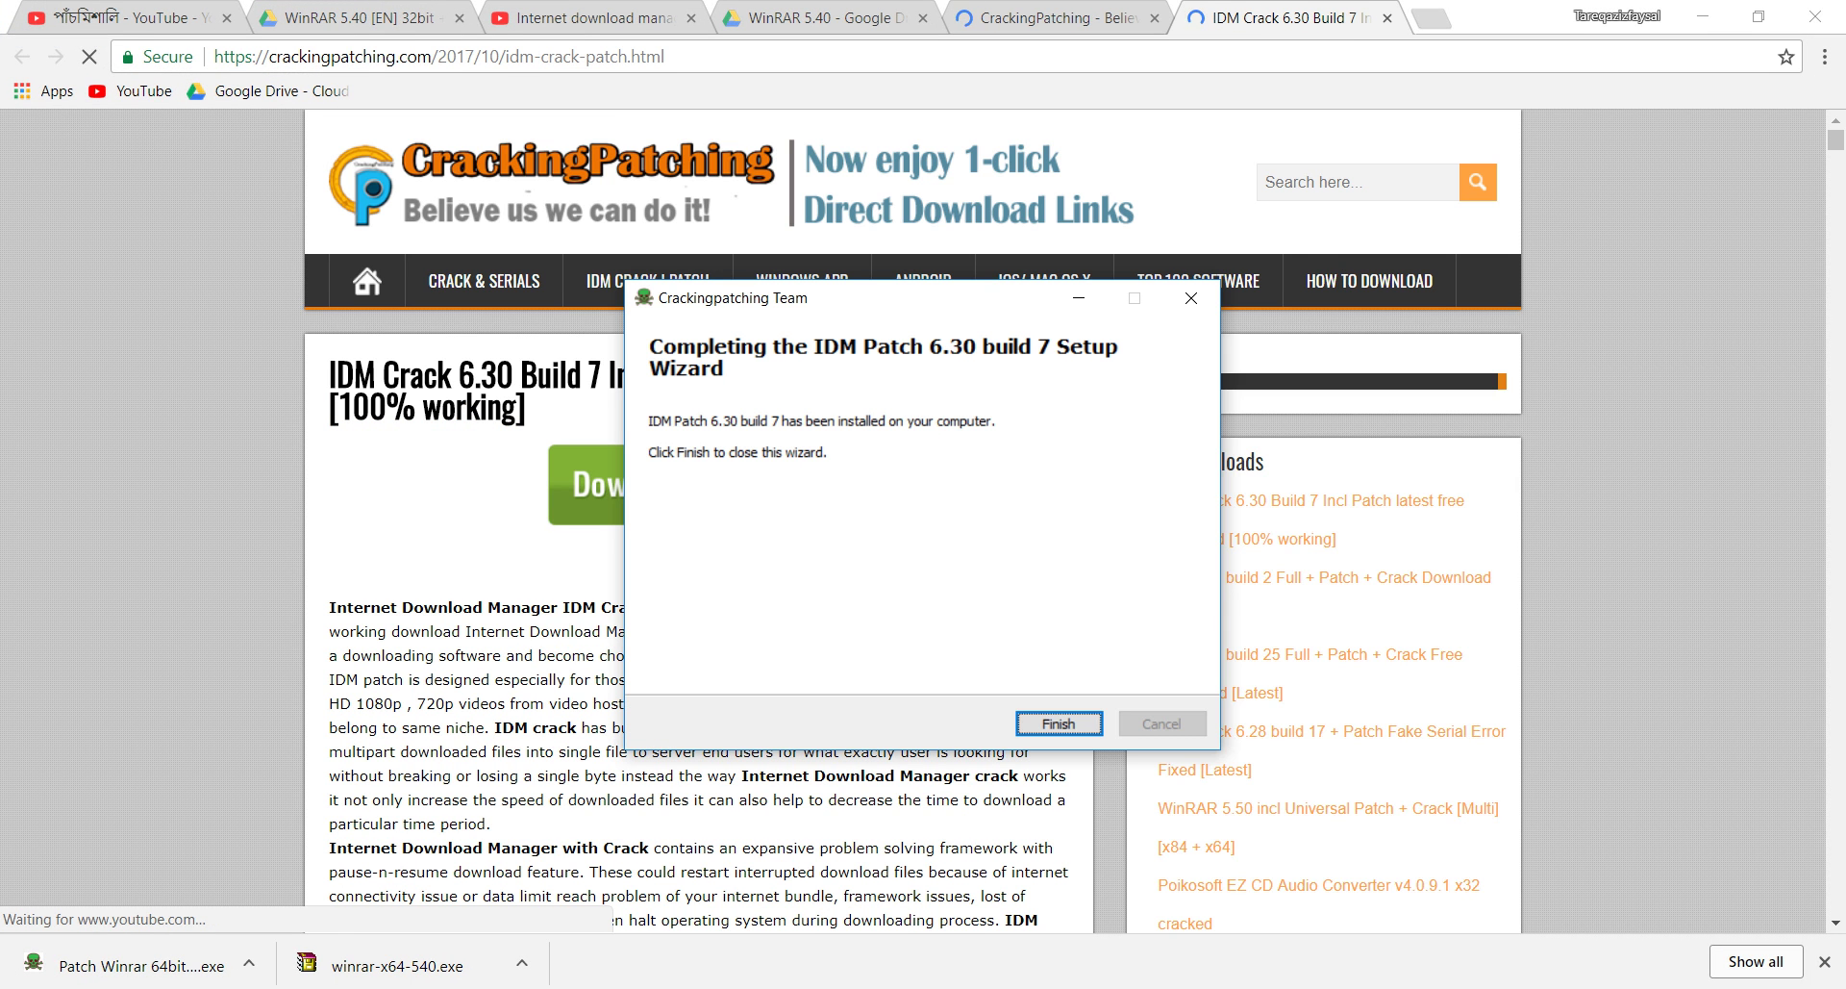
{"action": "key", "text": "Return"}
Close the two CrackingPatching web pages in the browser and minimize the browser window.
{"action": "left_click", "coordinate": [1077, 18]}
{"action": "left_click", "coordinate": [1155, 18]}
{"action": "left_click", "coordinate": [1154, 18]}
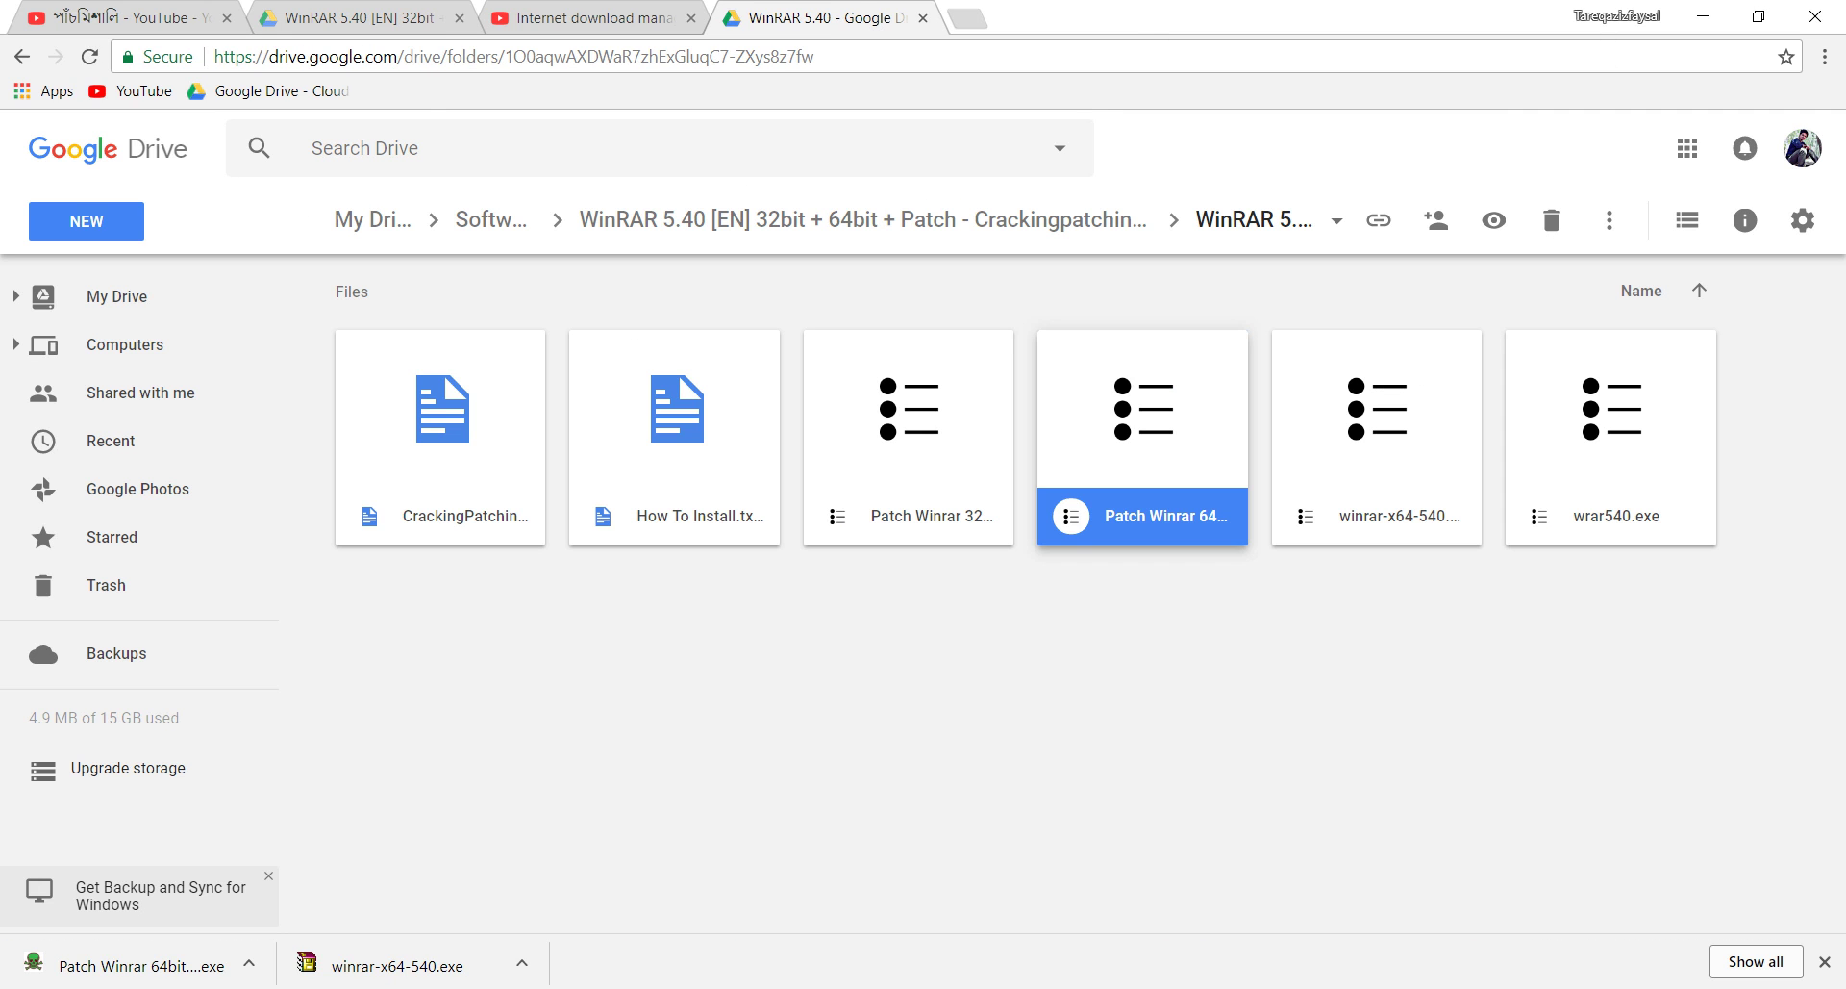
{"action": "left_click", "coordinate": [1703, 17]}
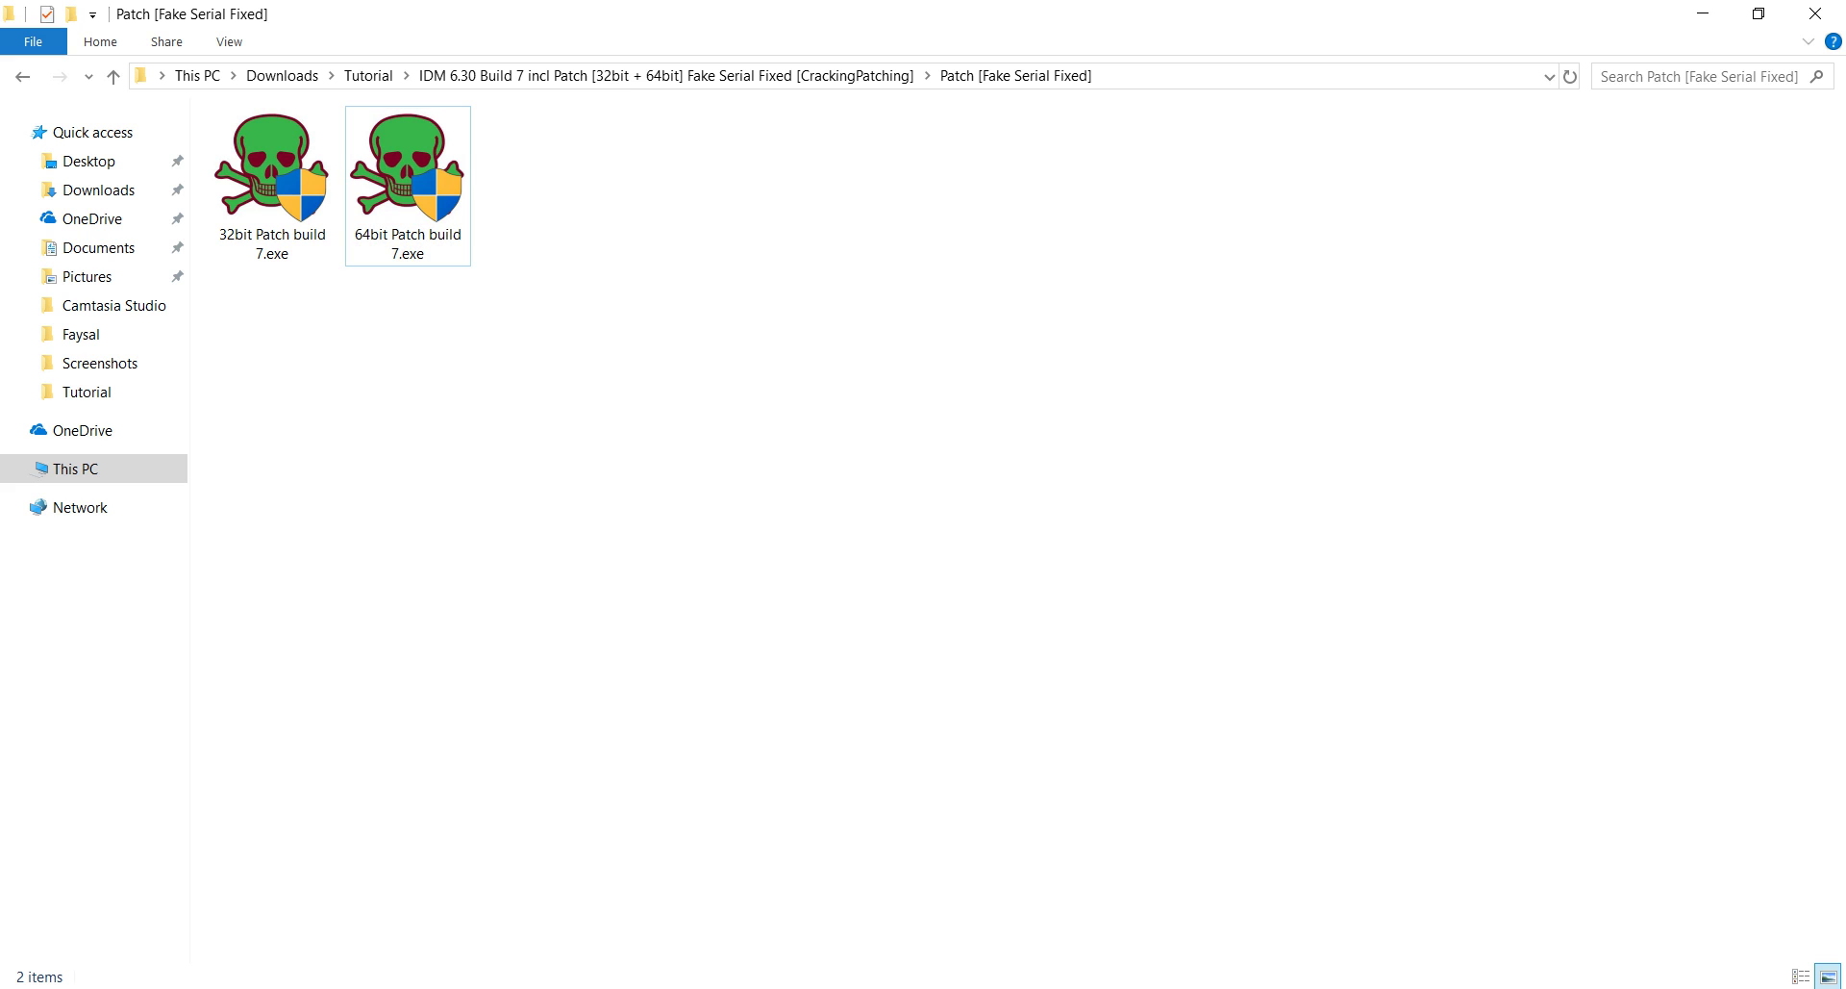
Check the hidden notification area icons, then search Windows for "internet download manager" and launch the app.
{"action": "left_click", "coordinate": [1519, 987]}
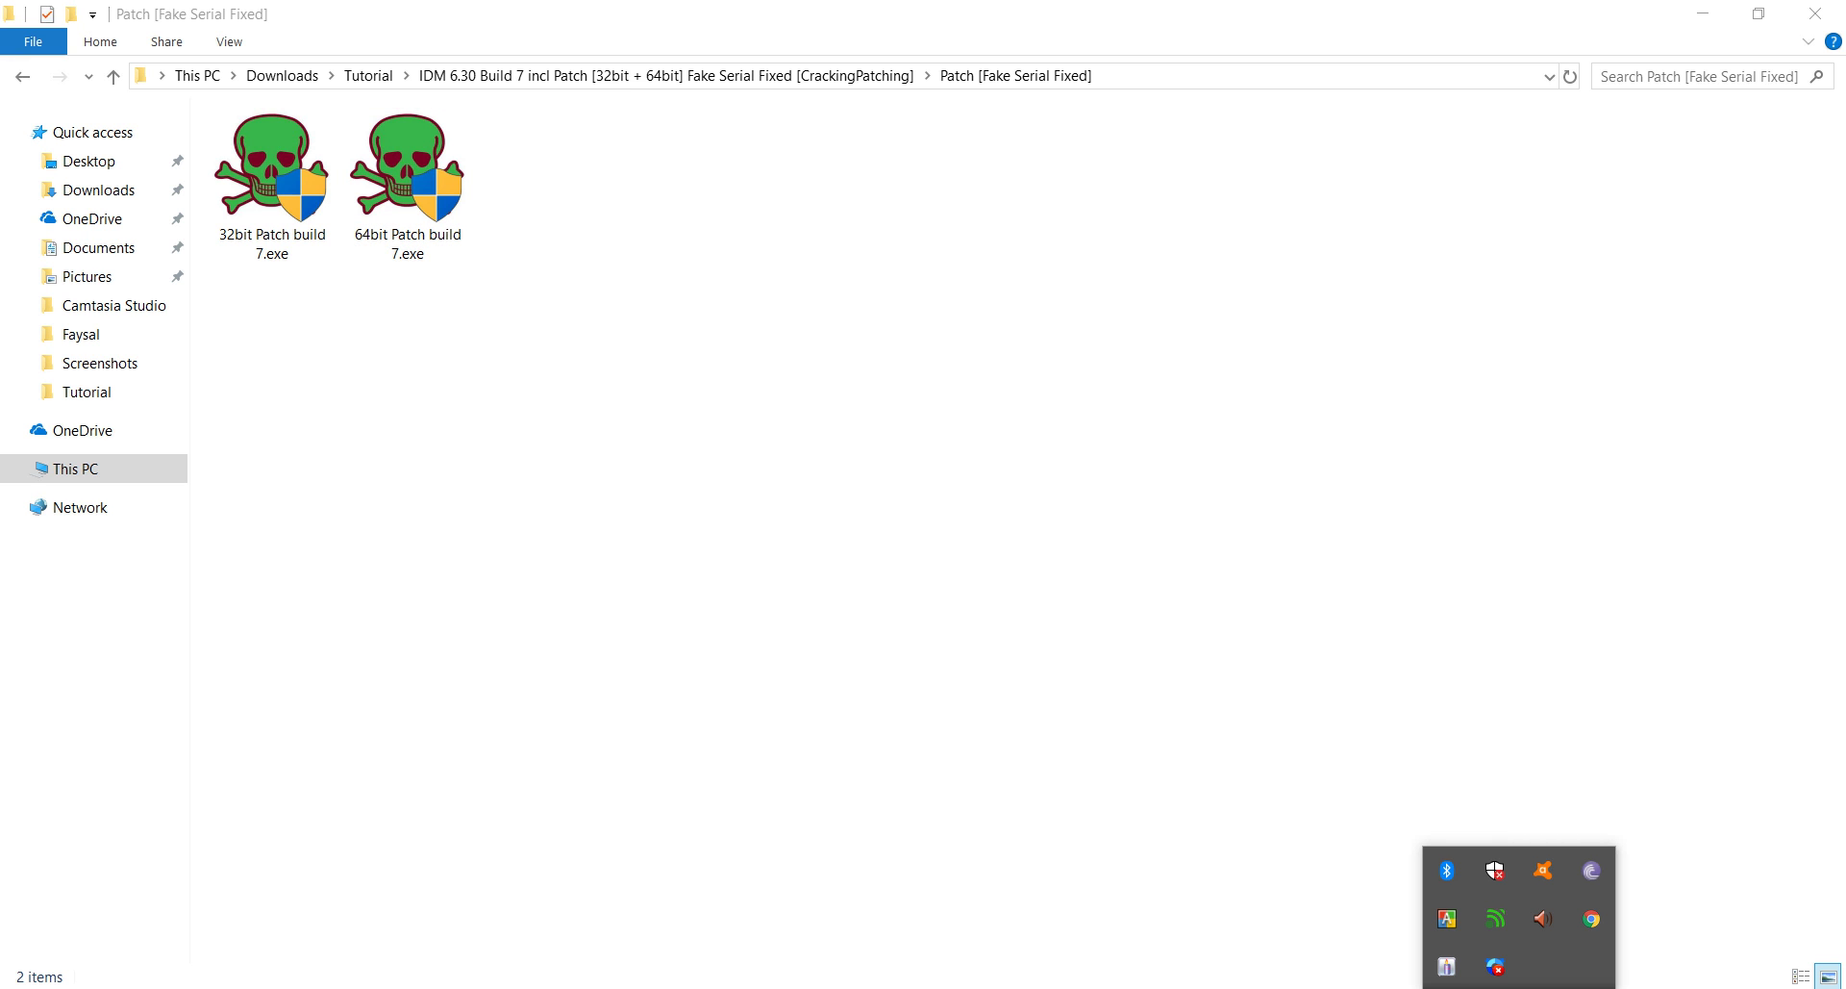
{"action": "left_click", "coordinate": [1520, 988]}
{"action": "key", "text": "super"}
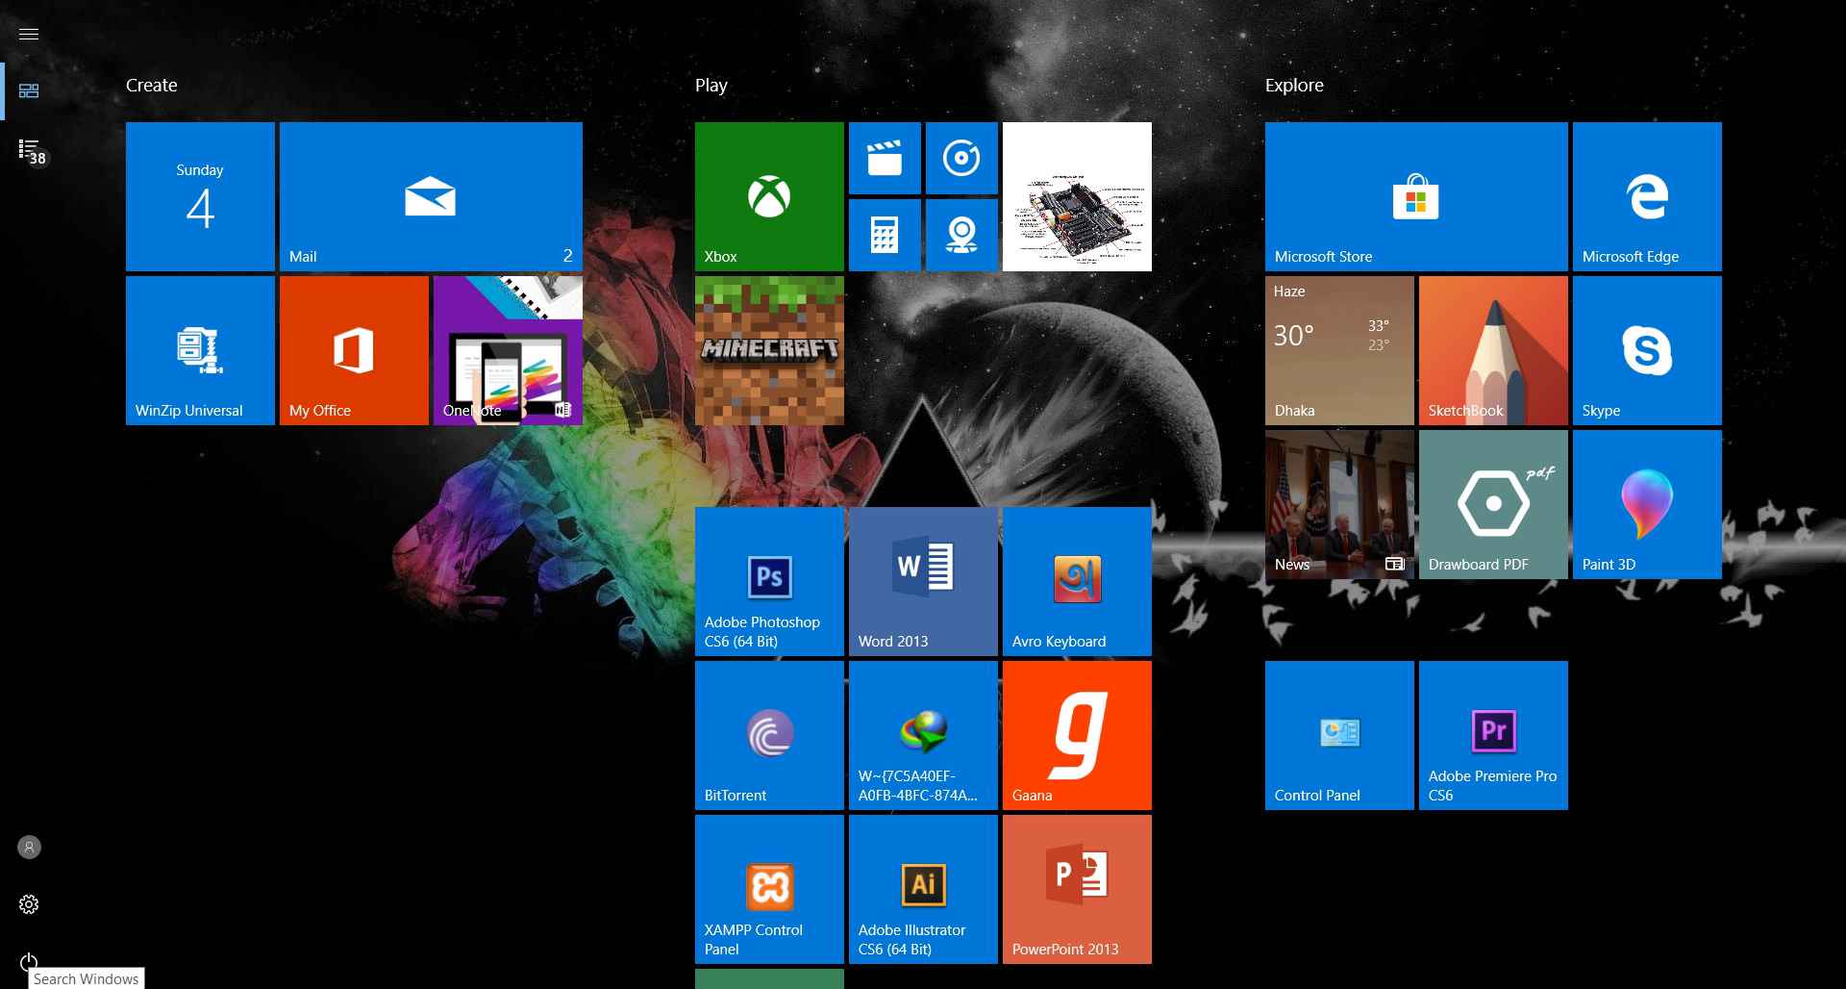
{"action": "left_click", "coordinate": [29, 976]}
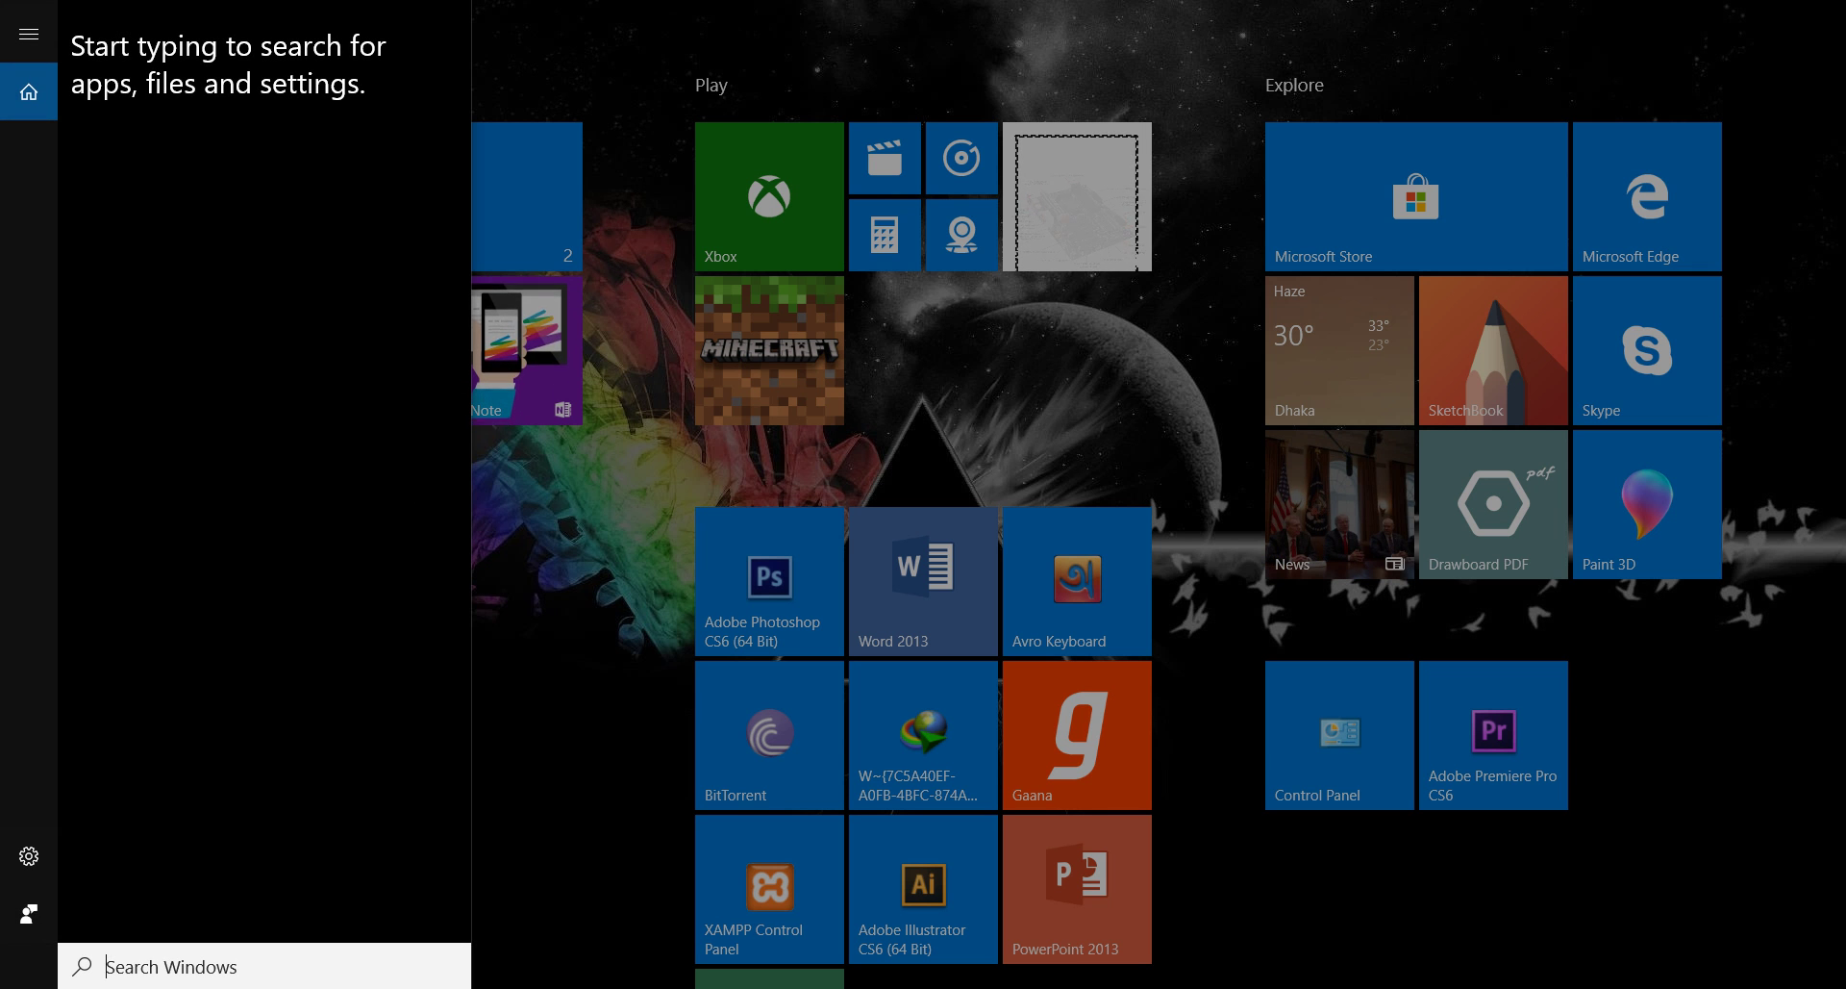
{"action": "type", "text": "inter"}
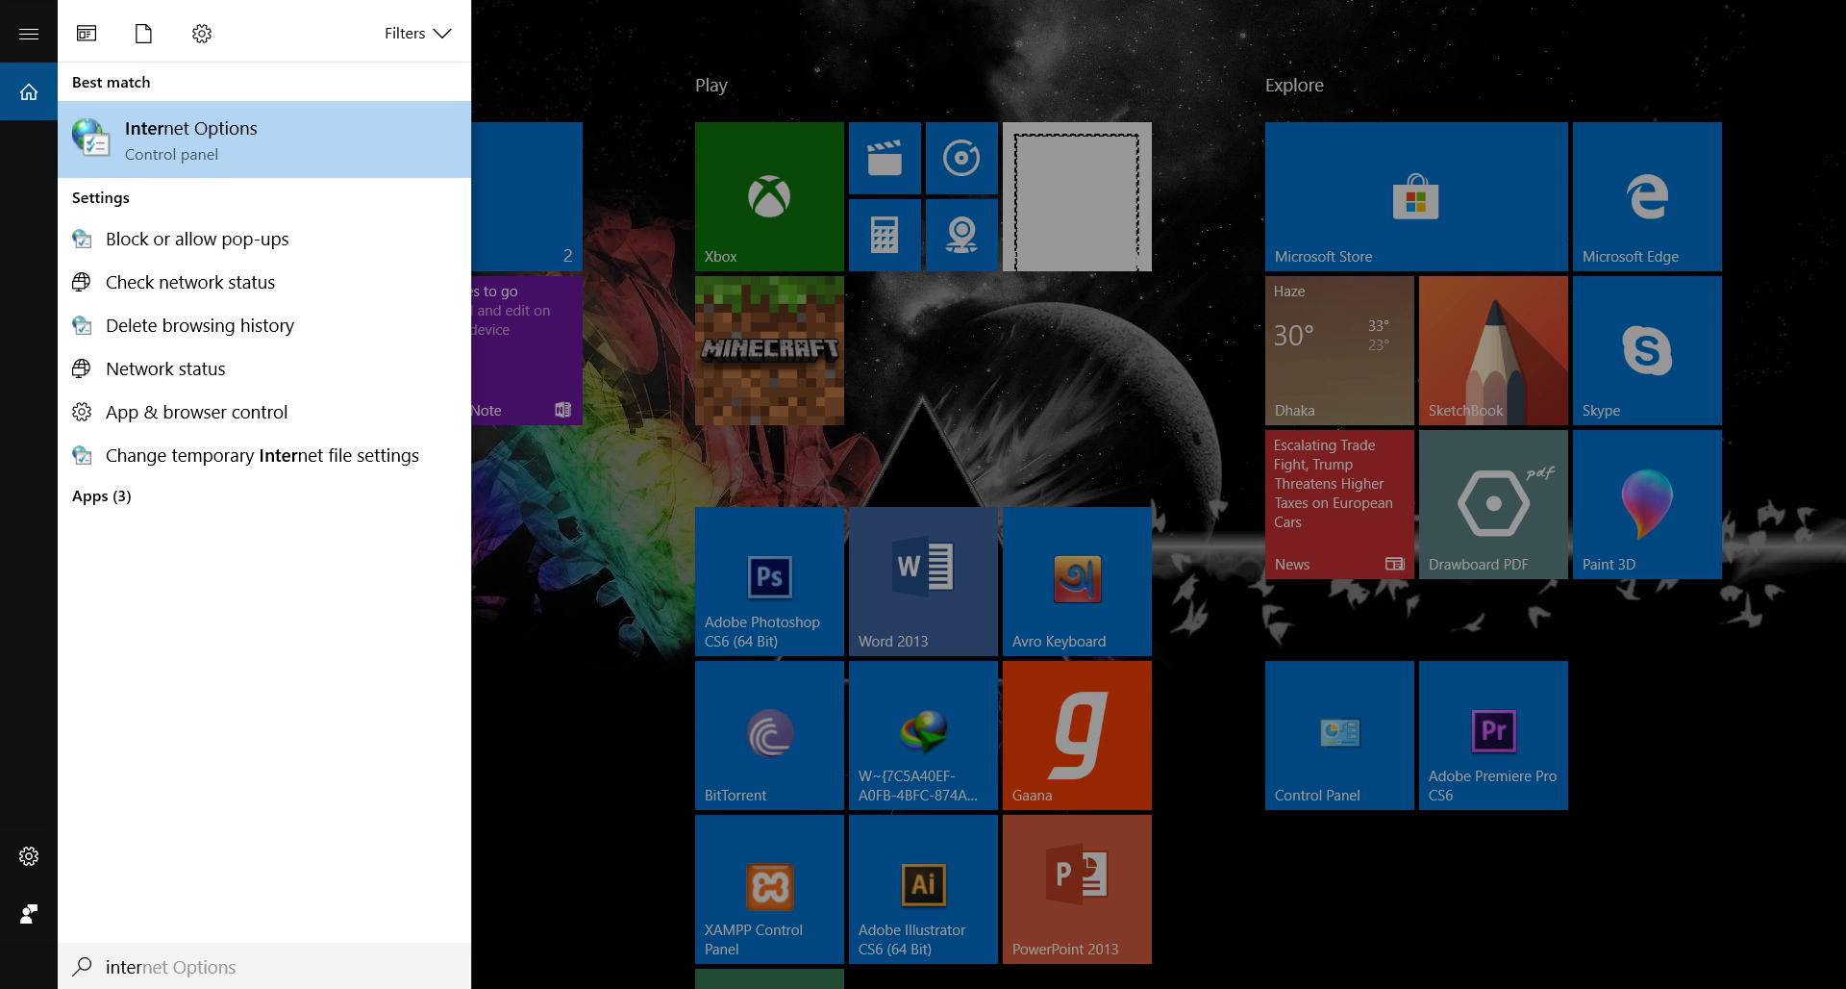
{"action": "type", "text": "net do"}
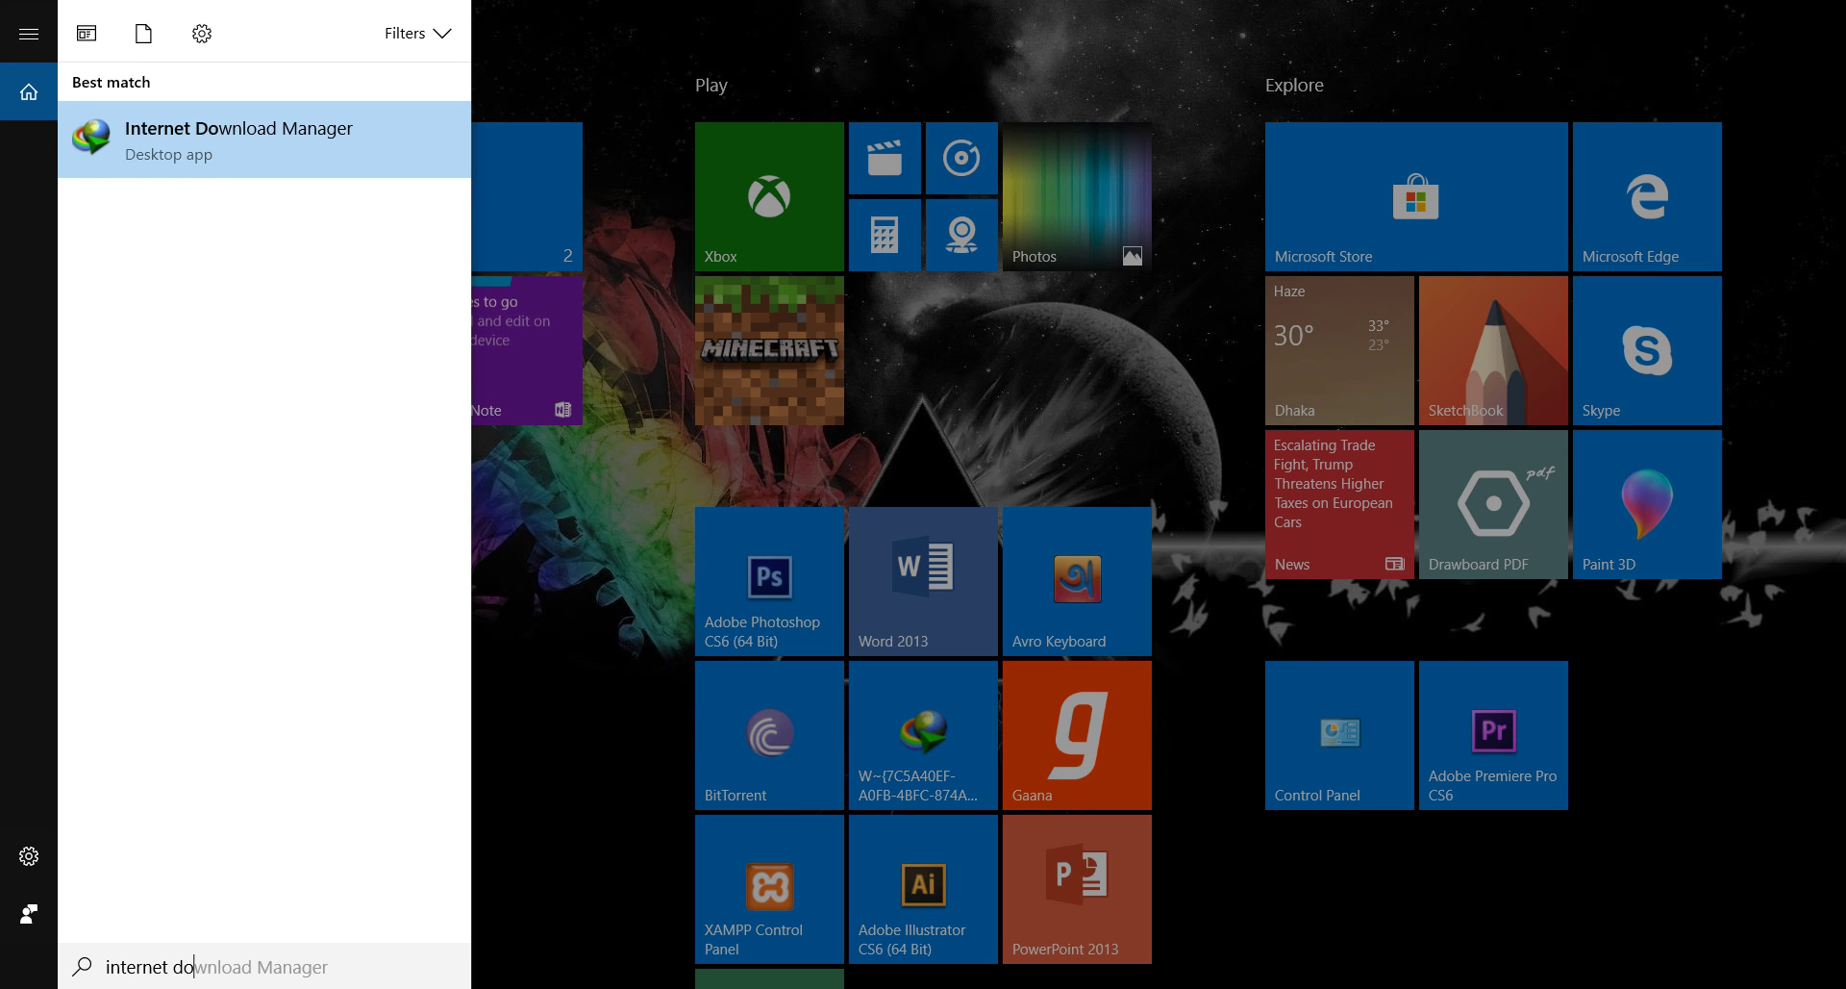
{"action": "type", "text": "w"}
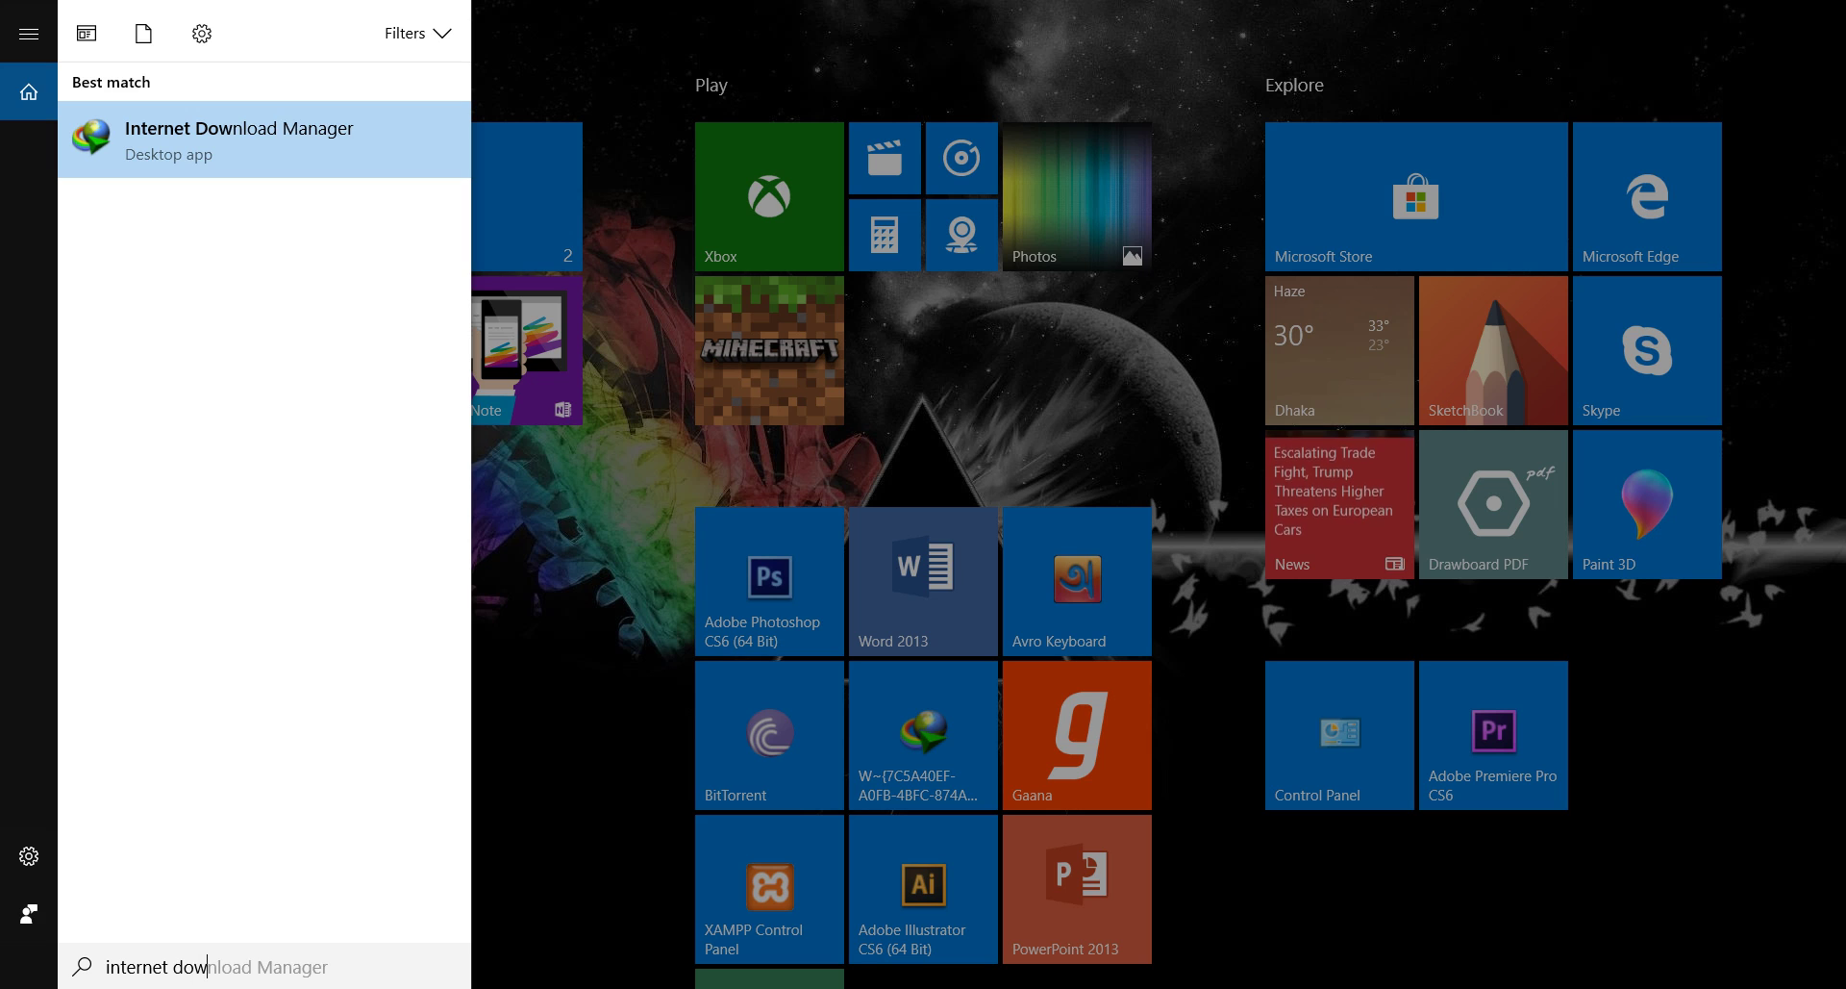
{"action": "type", "text": "nload m"}
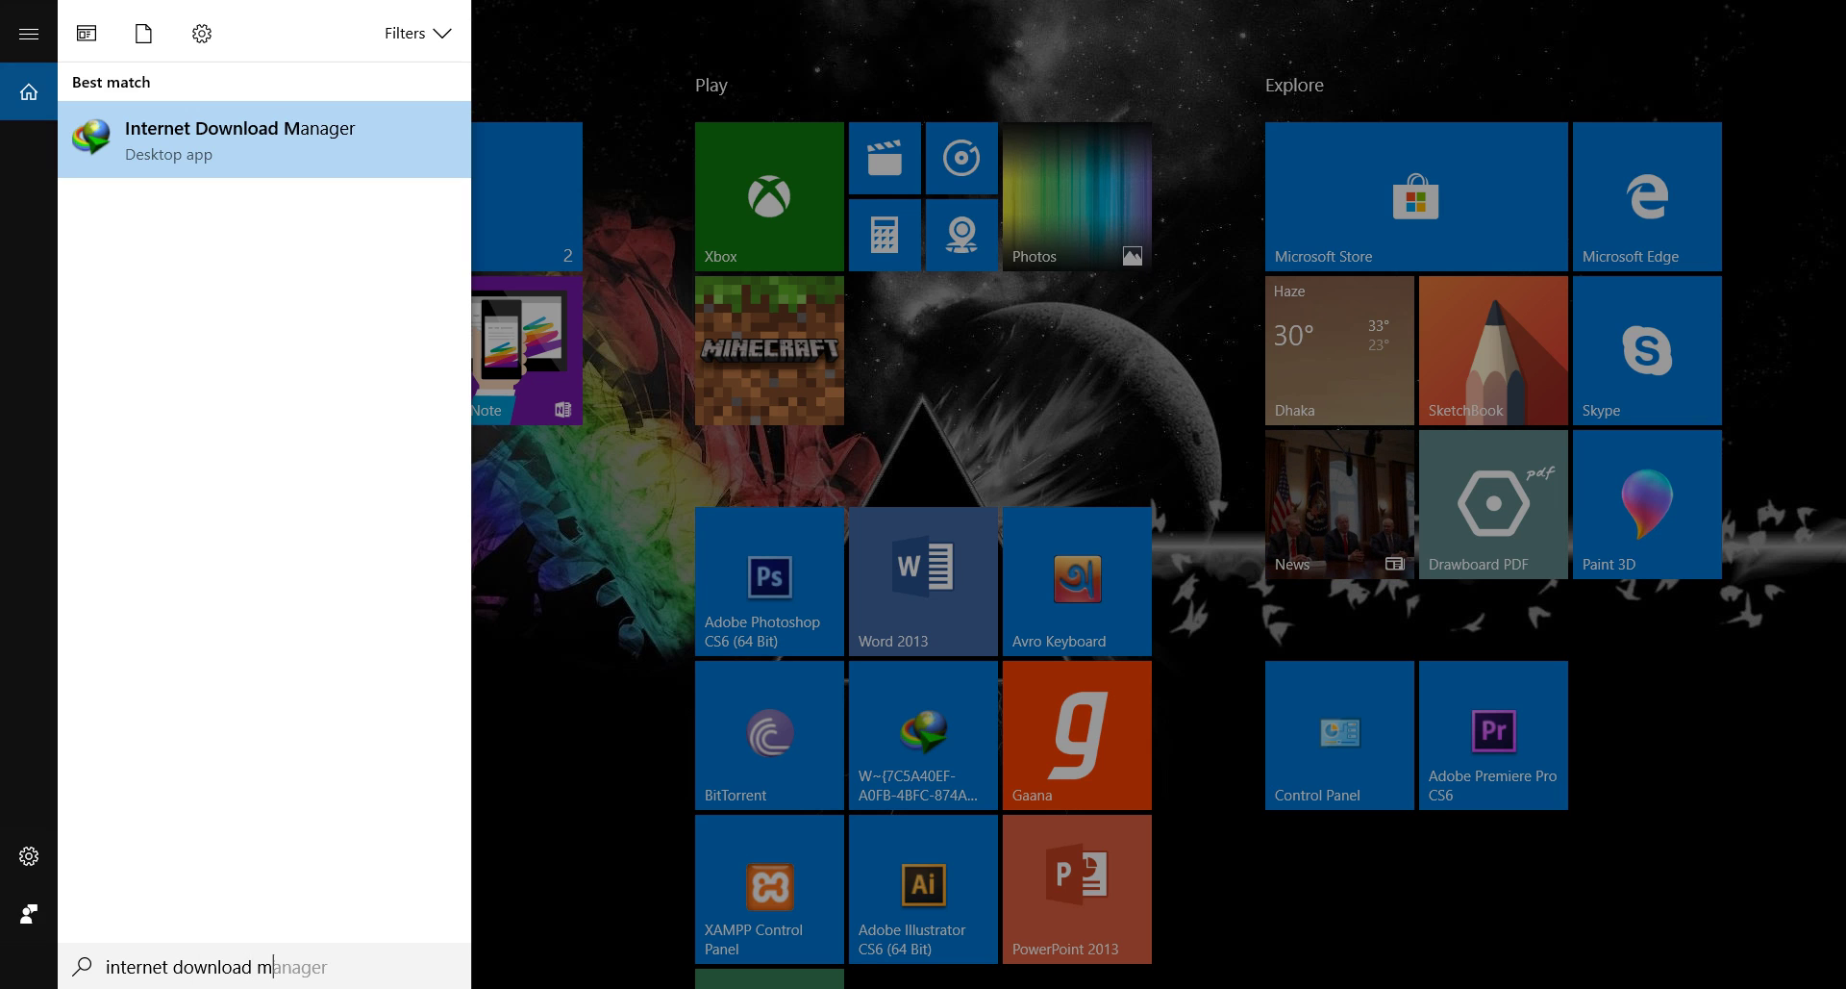
{"action": "type", "text": "anager"}
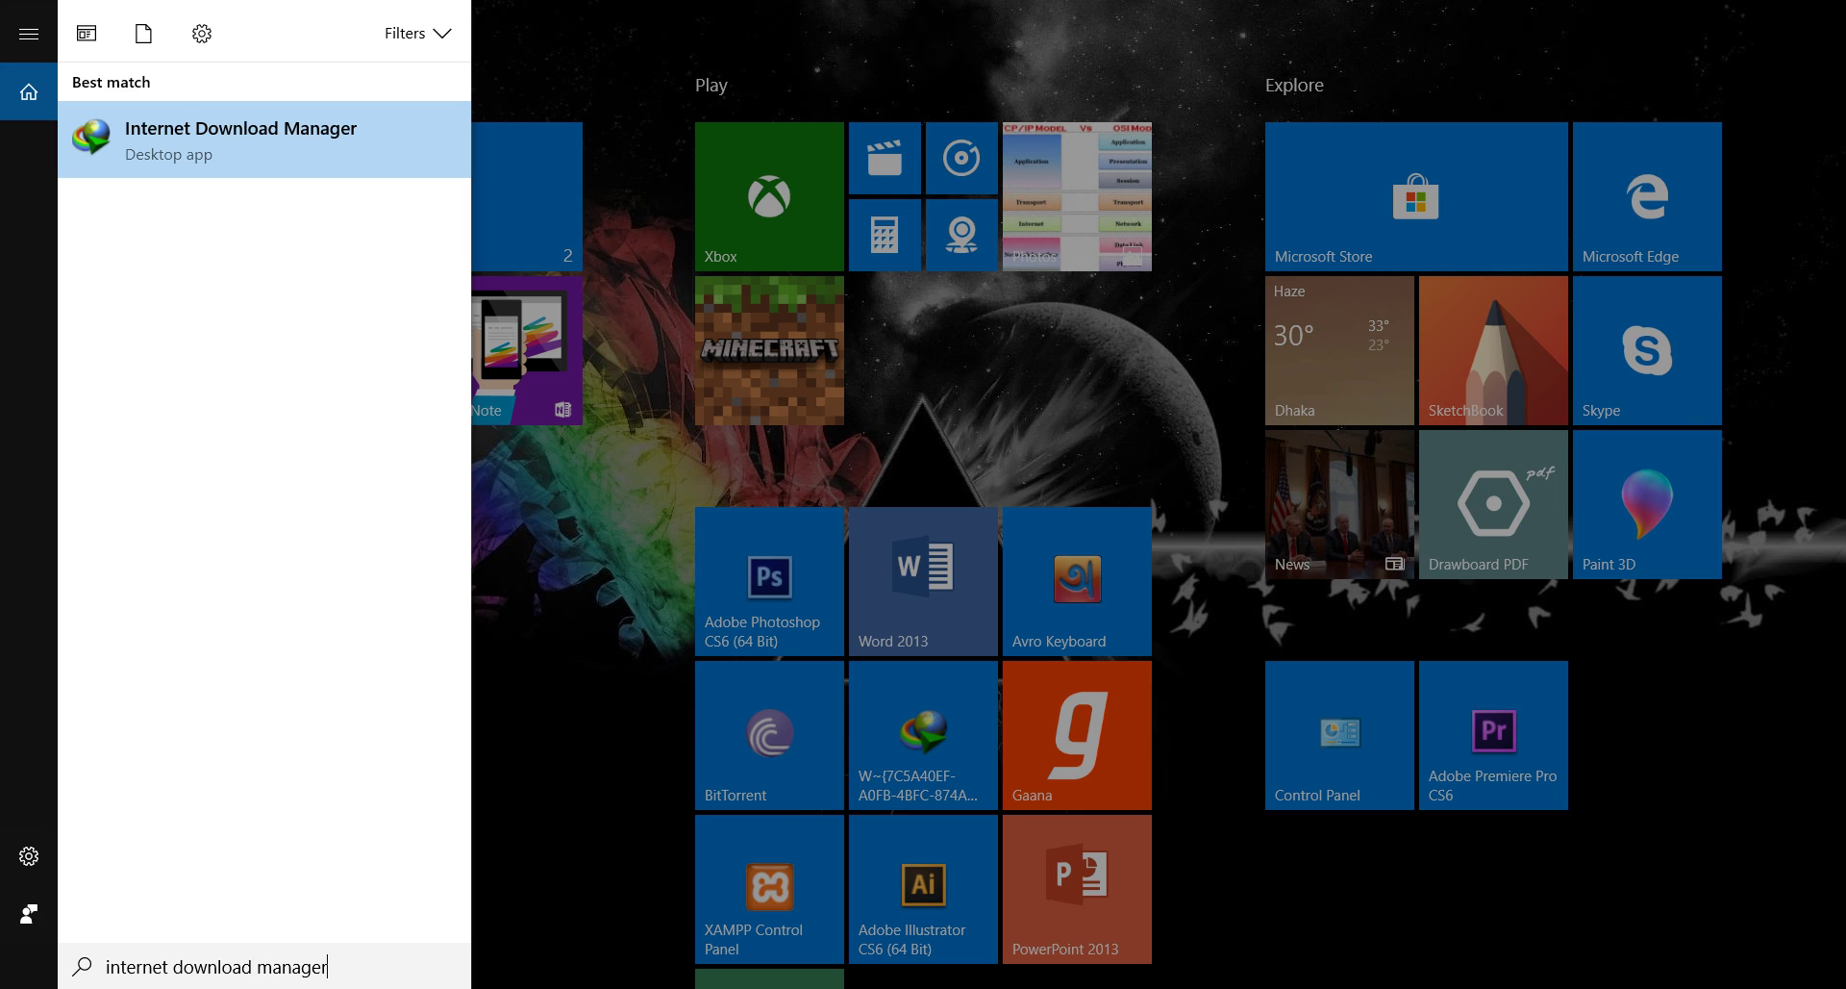
{"action": "key", "text": "Return"}
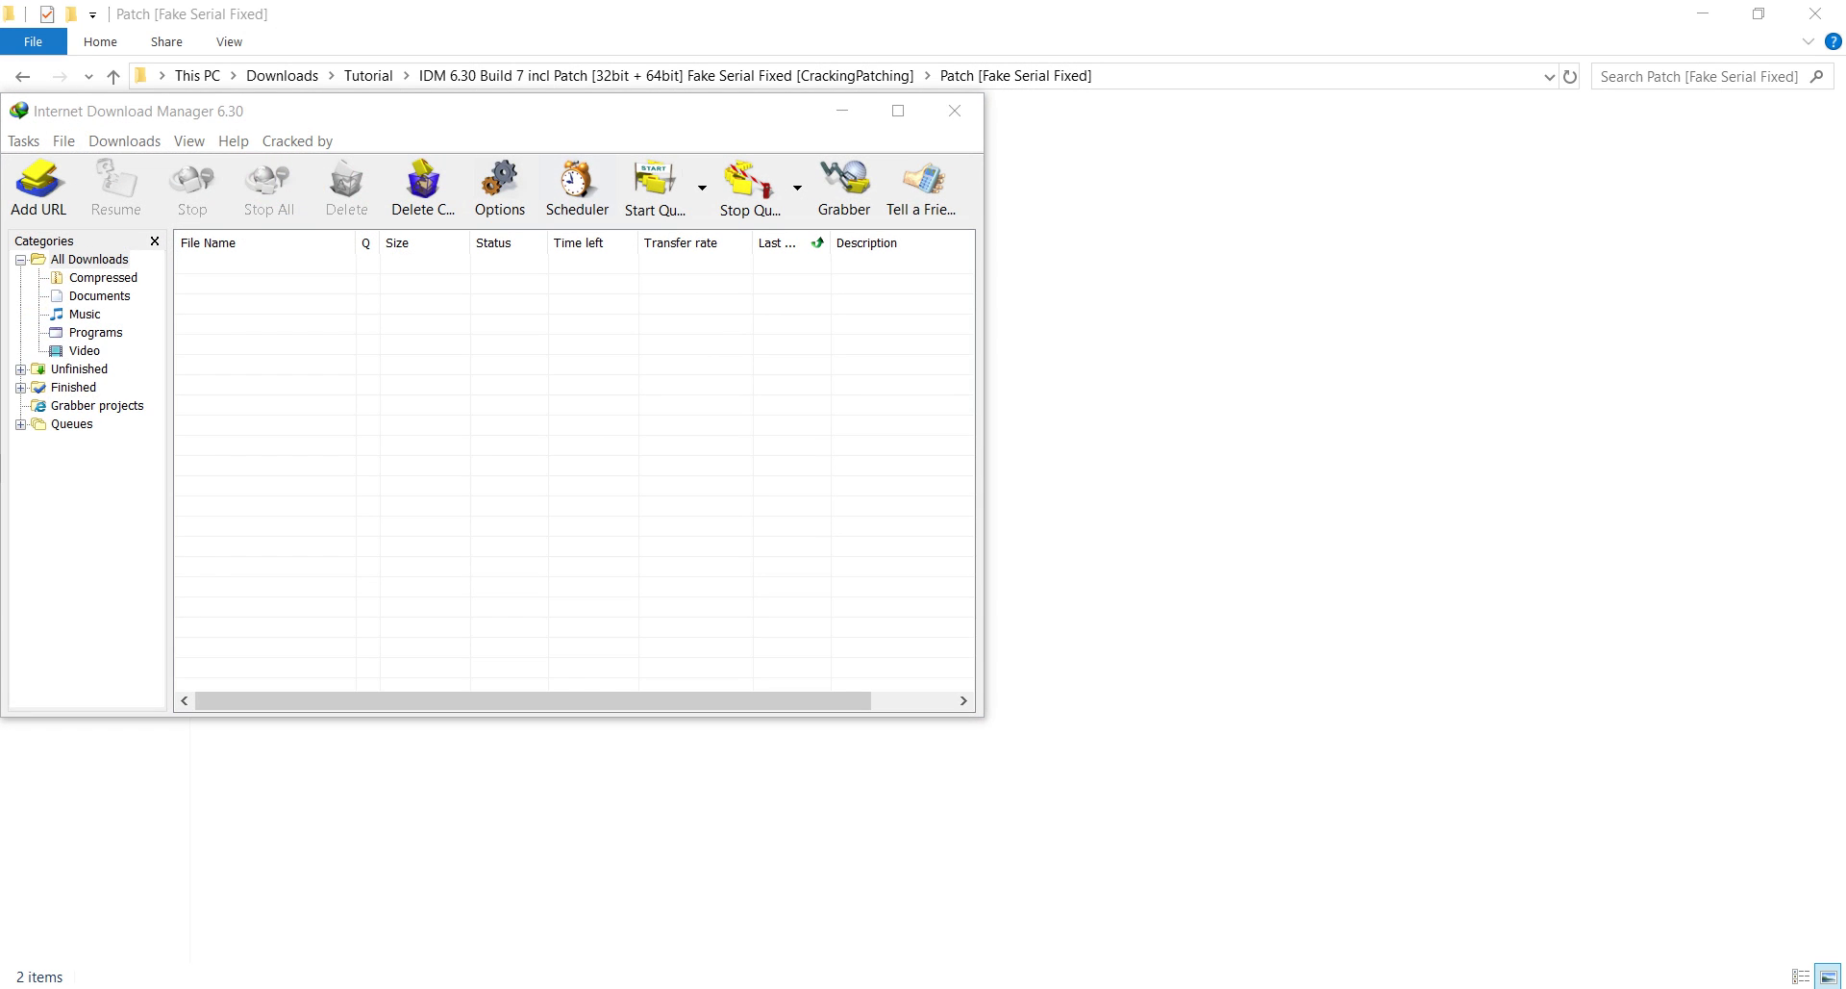
Move the Internet Download Manager window clear, examine its About IDM version and license details, and minimize the window.
{"action": "left_click_drag", "start_coordinate": [613, 113], "coordinate": [1187, 152]}
{"action": "left_click", "coordinate": [869, 178]}
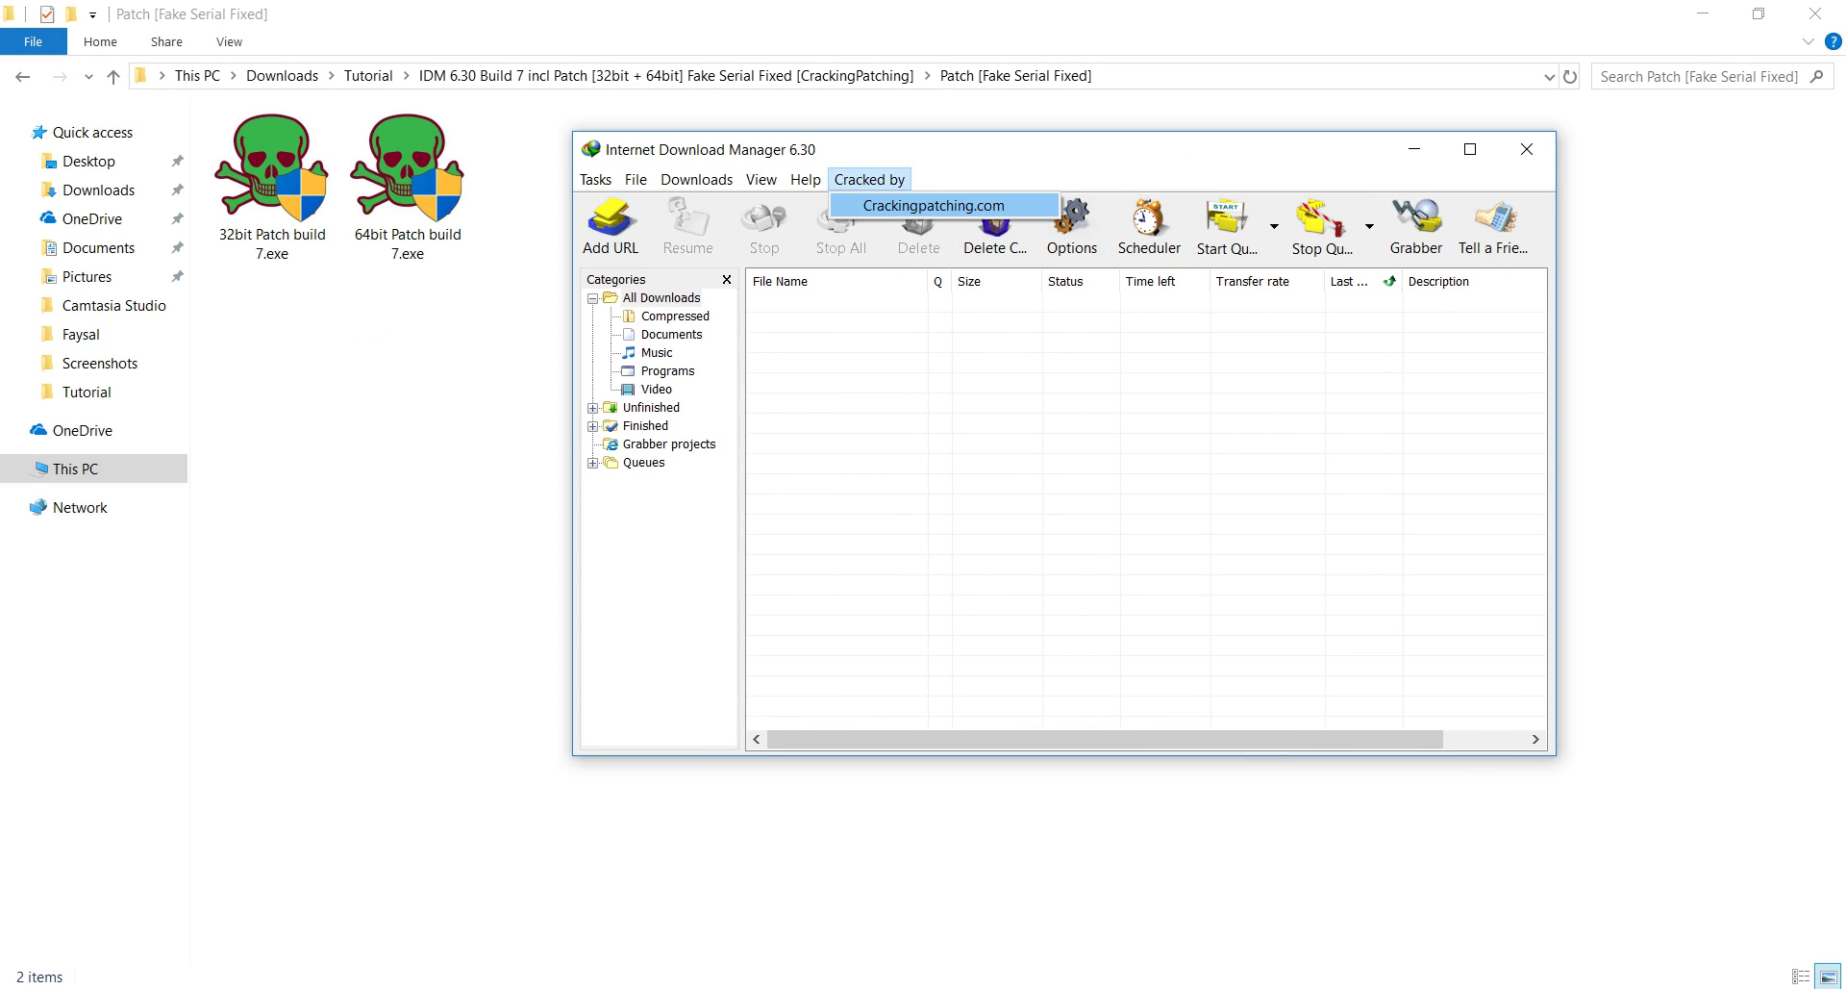
{"action": "left_click", "coordinate": [806, 179]}
{"action": "left_click", "coordinate": [806, 180]}
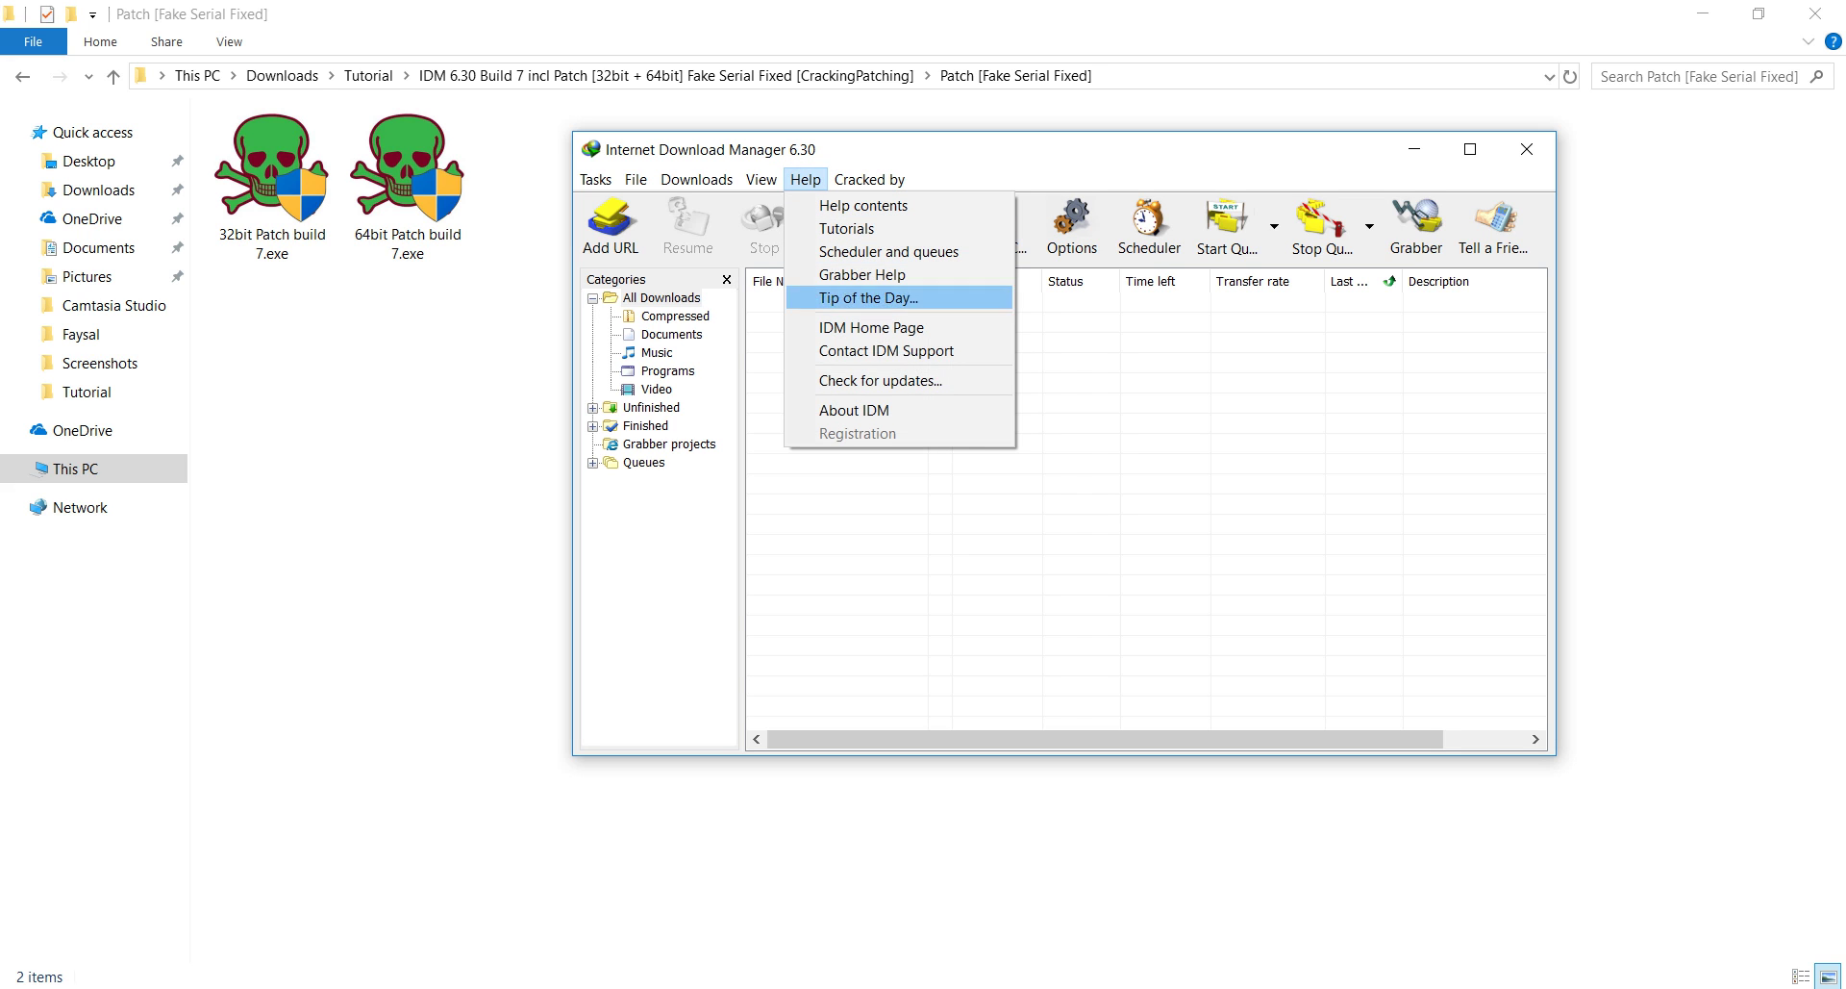
{"action": "left_click", "coordinate": [854, 410]}
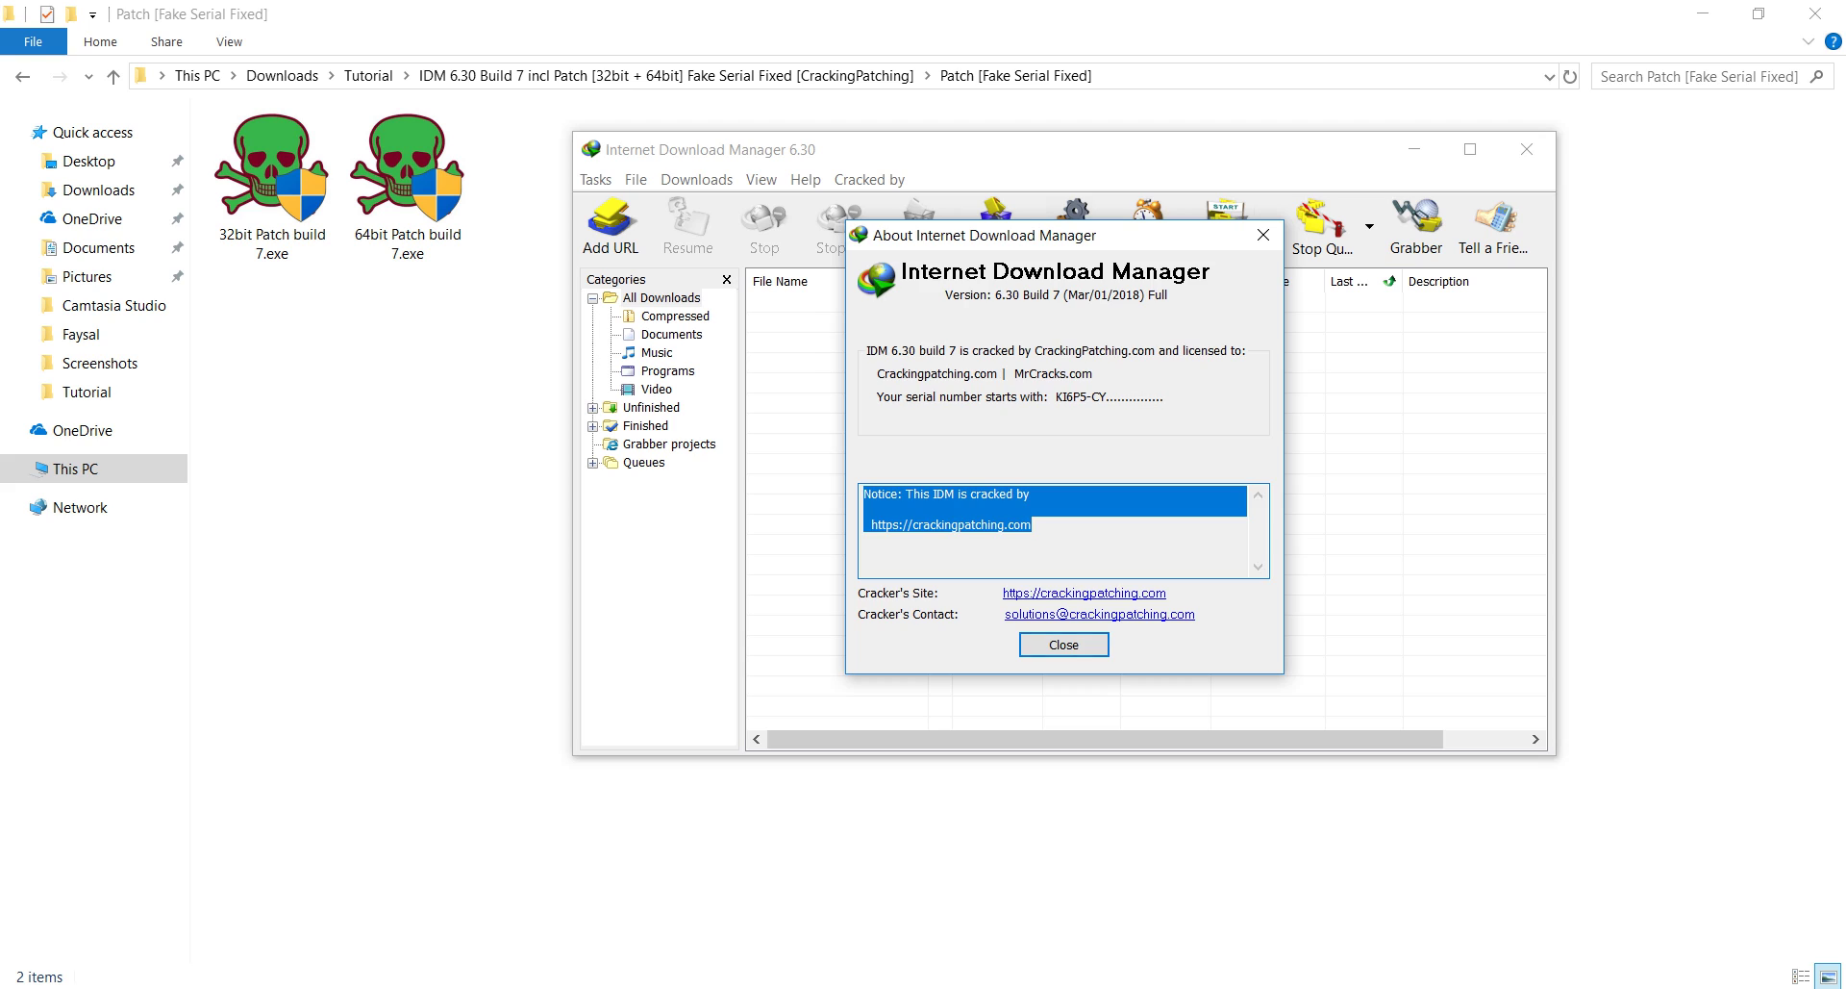
{"action": "left_click", "coordinate": [1064, 644]}
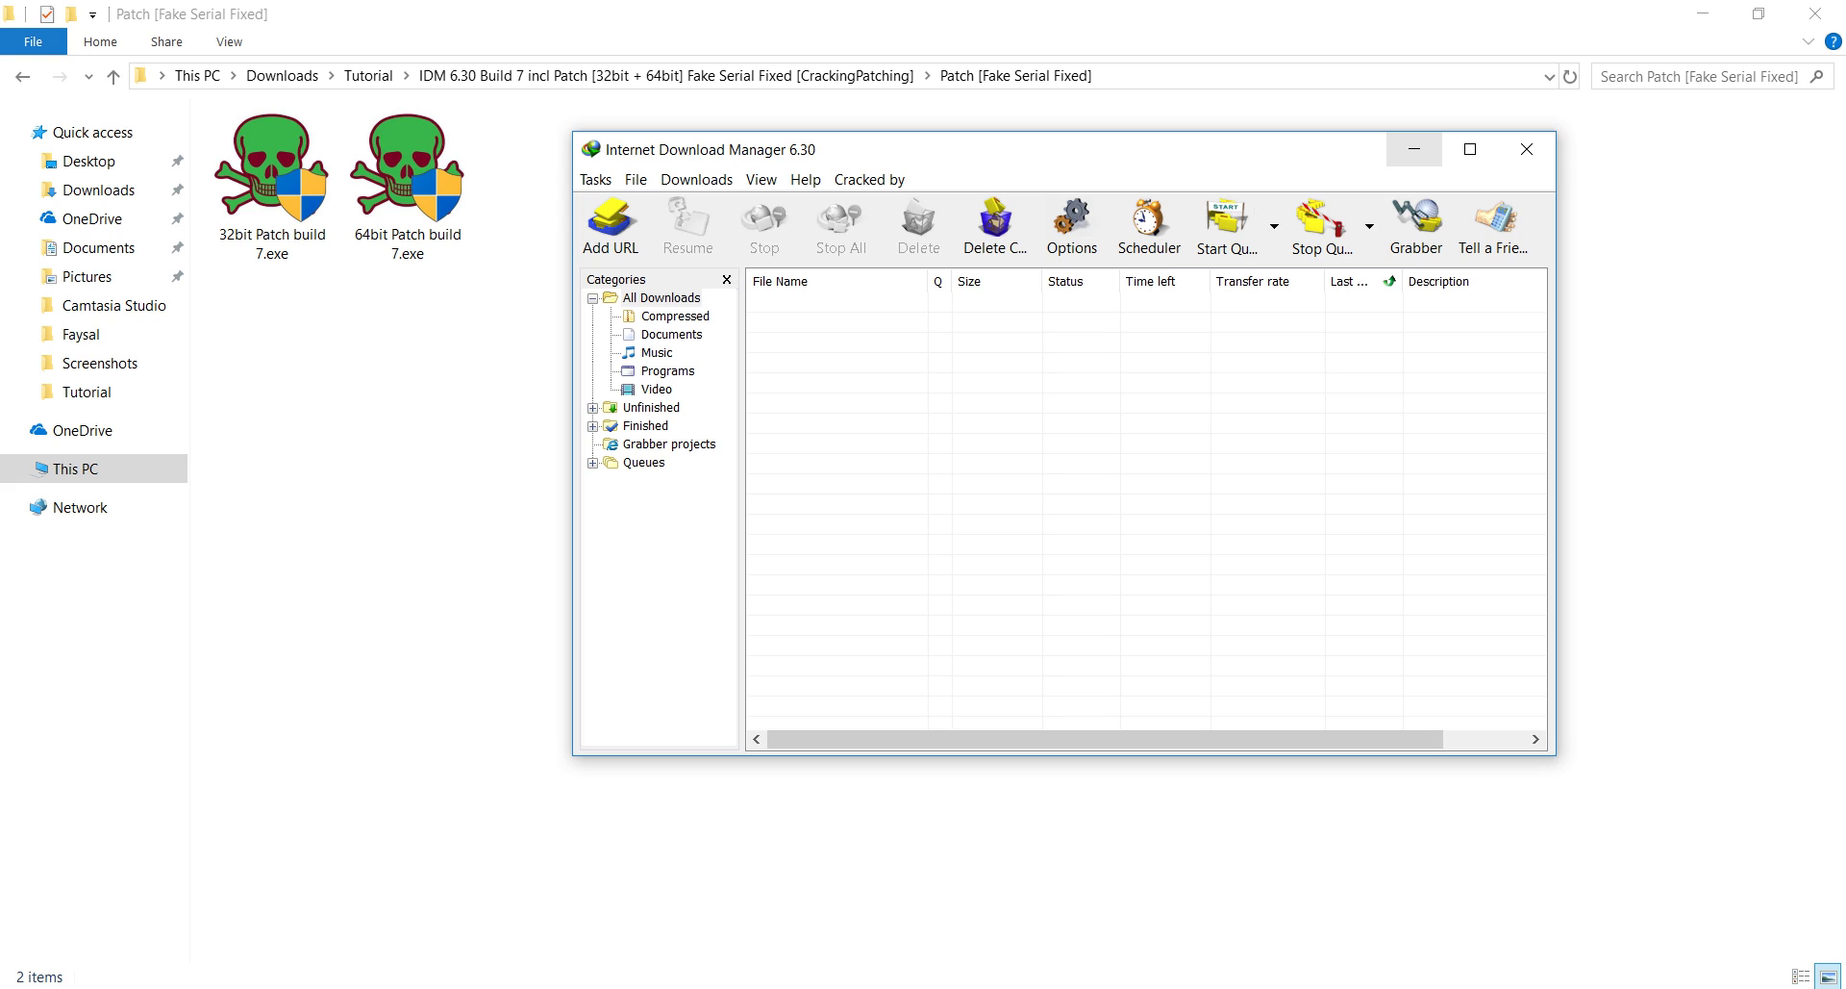
{"action": "left_click", "coordinate": [1413, 149]}
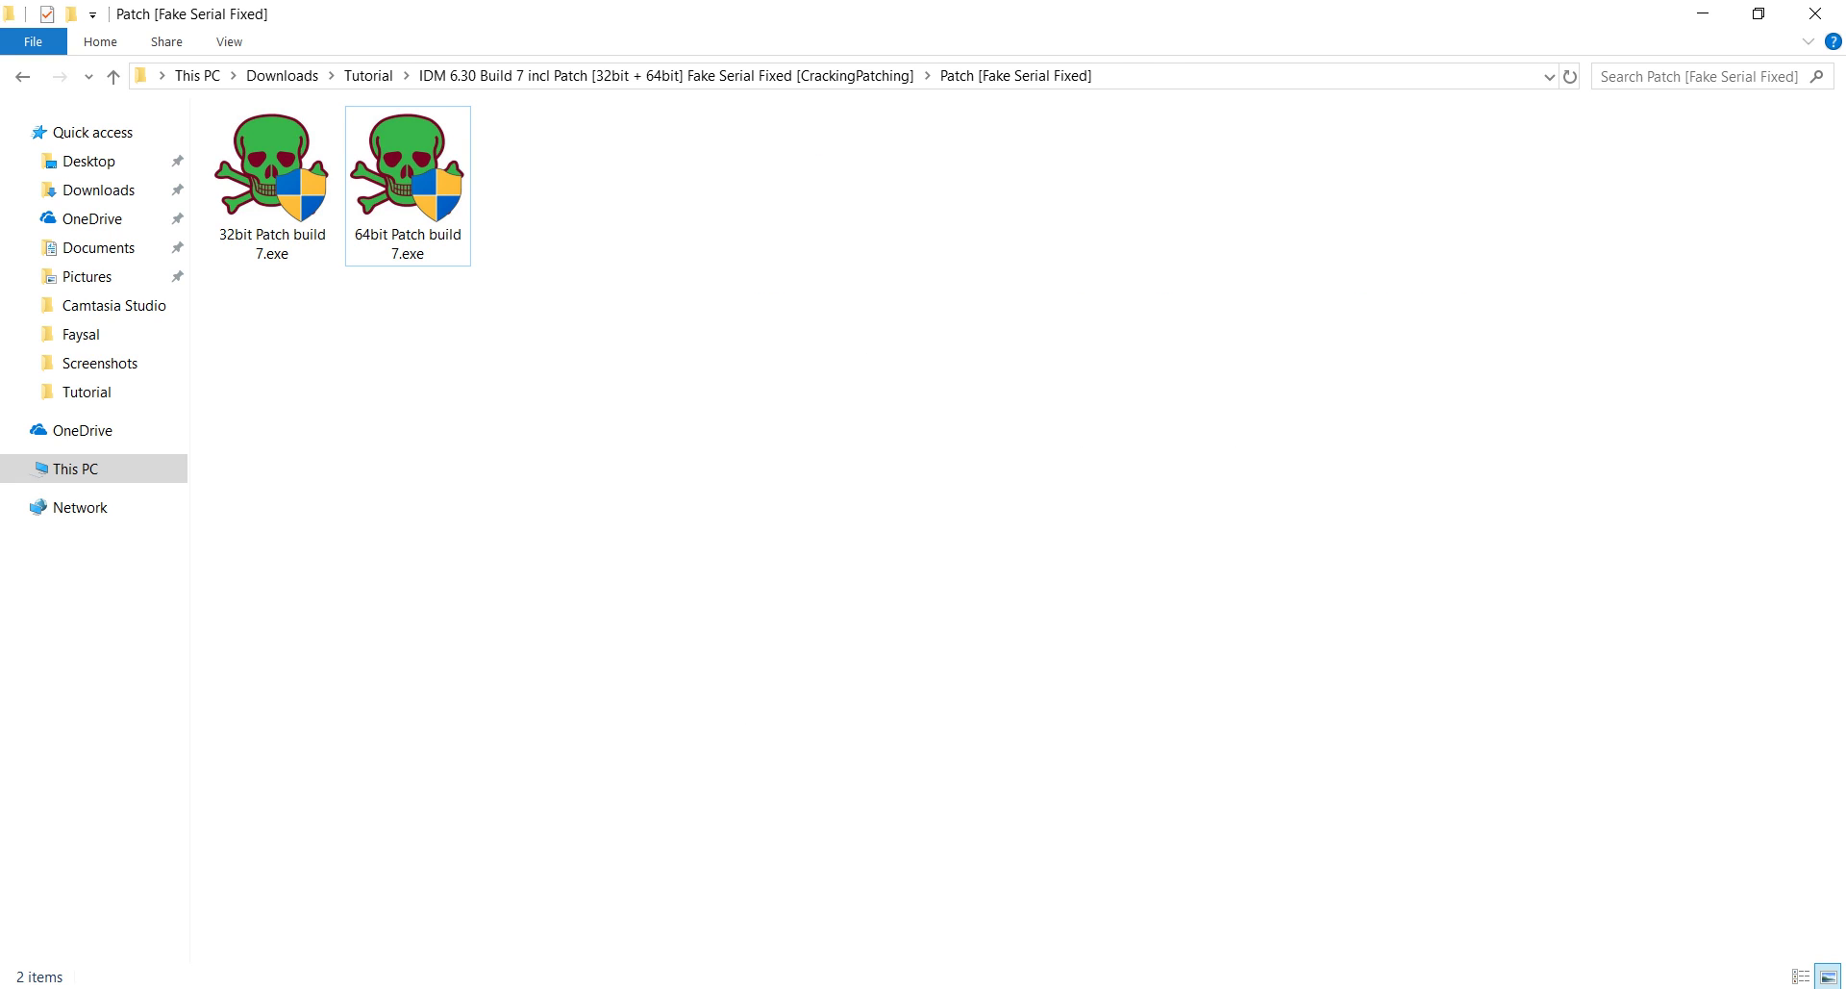